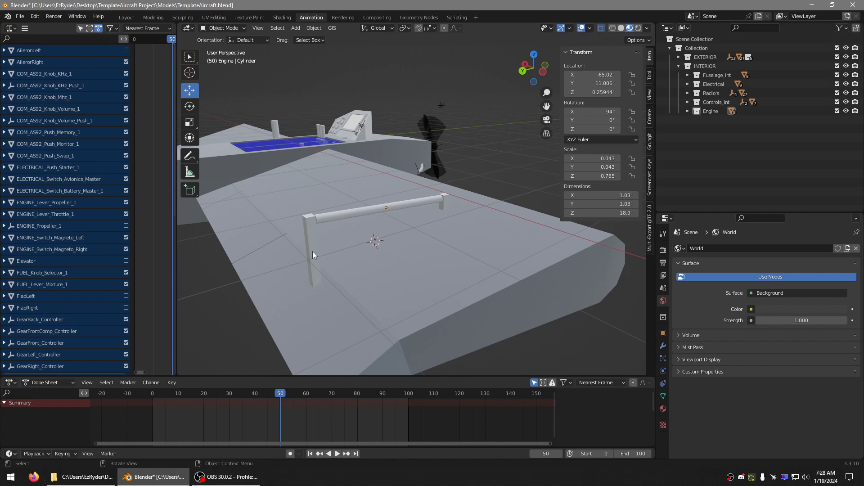
- Examine the end posts of the rod on the wing and how they move with the aileron animation
left_click(312, 253)
left_click(476, 177)
middle_click_drag(366, 267, 344, 275)
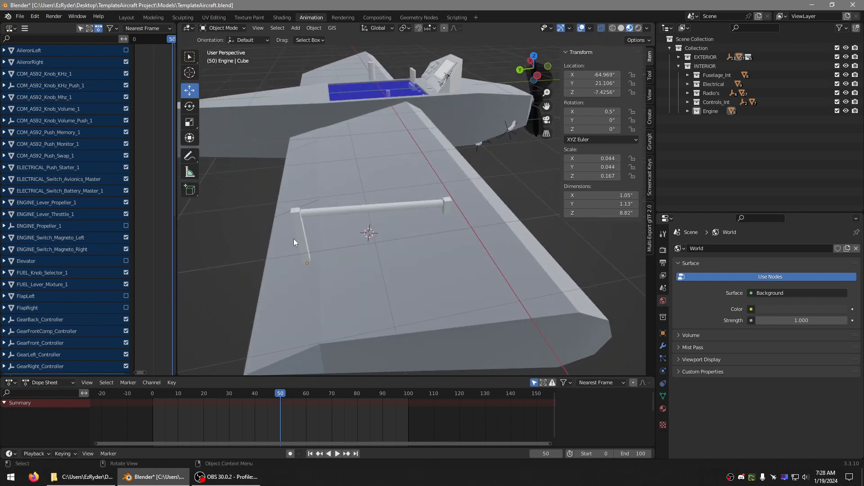
middle_click_drag(280, 264, 280, 285)
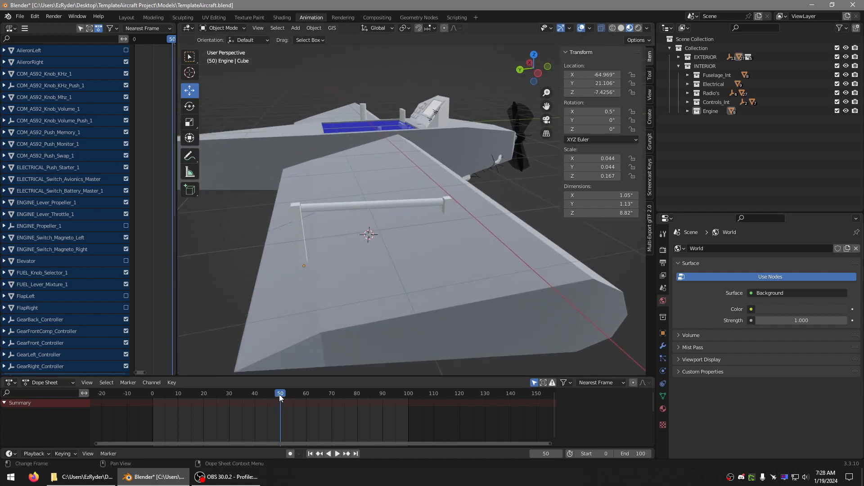
key("space")
left_click_drag(195, 402, 280, 405)
scroll(339, 279, "up", 5)
left_click(355, 220)
middle_click_drag(355, 220, 428, 203)
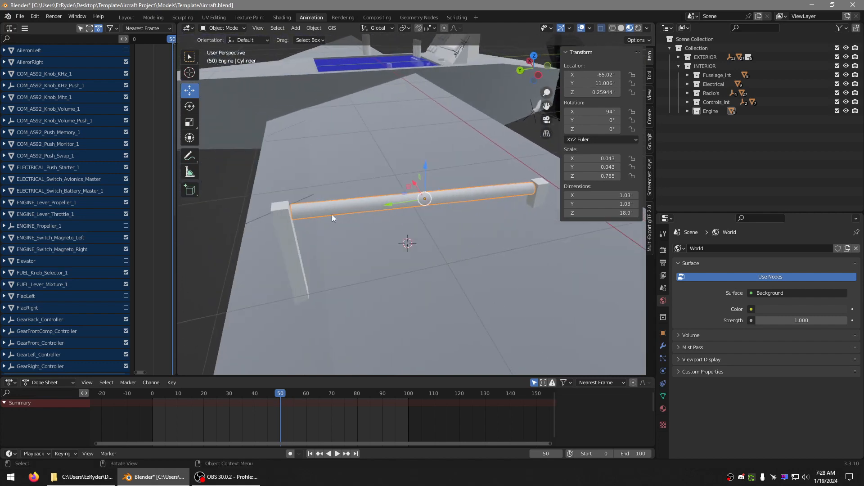
middle_click_drag(331, 214, 301, 210)
key("Tab")
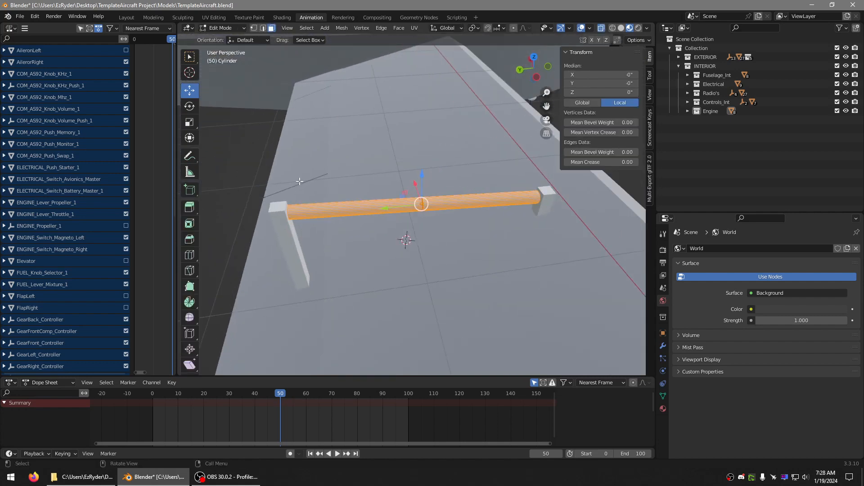
left_click_drag(309, 180, 270, 253)
key("1")
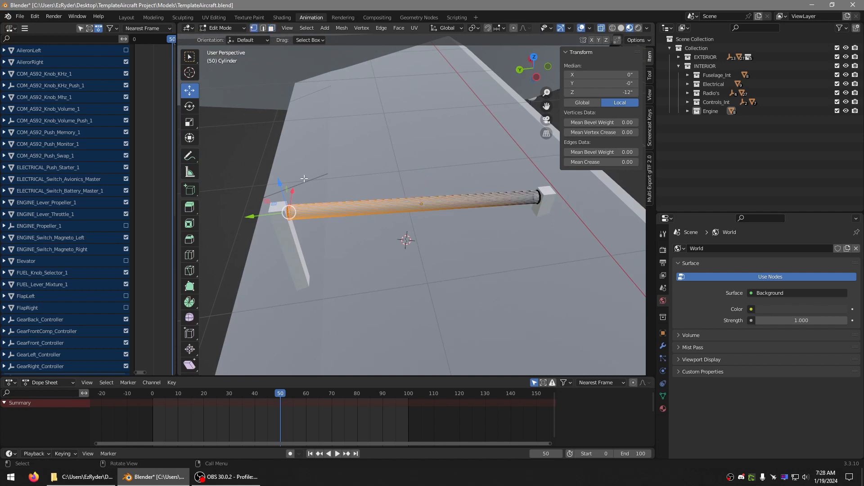
middle_click_drag(261, 265, 308, 236)
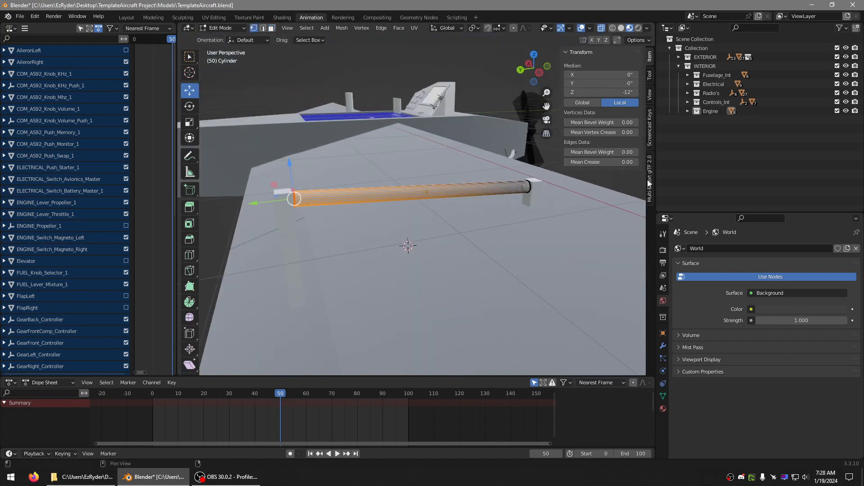
left_click(647, 135)
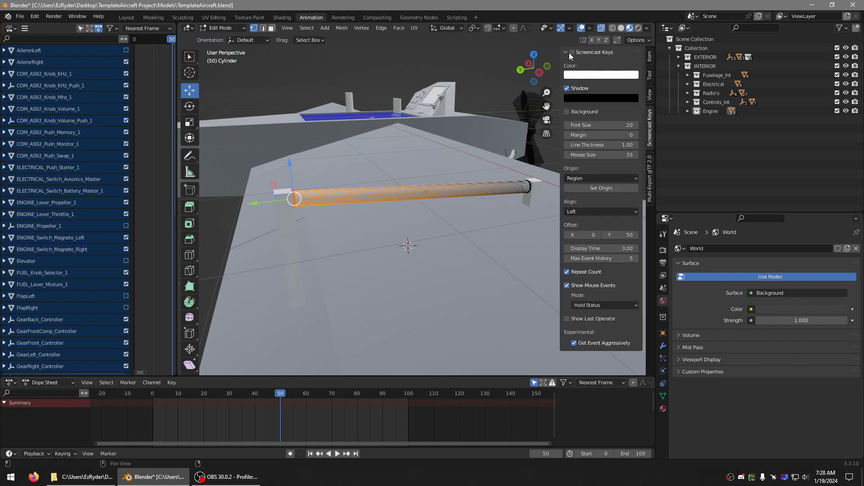
left_click(569, 53)
left_click(650, 56)
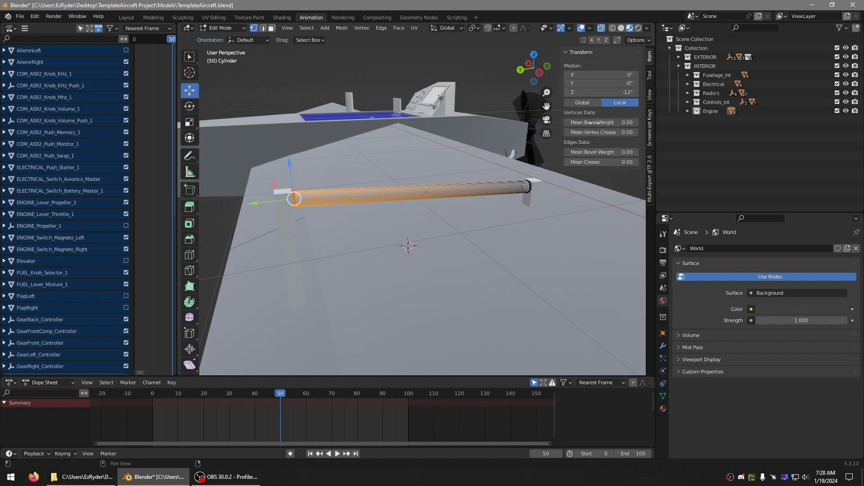
left_click(217, 241)
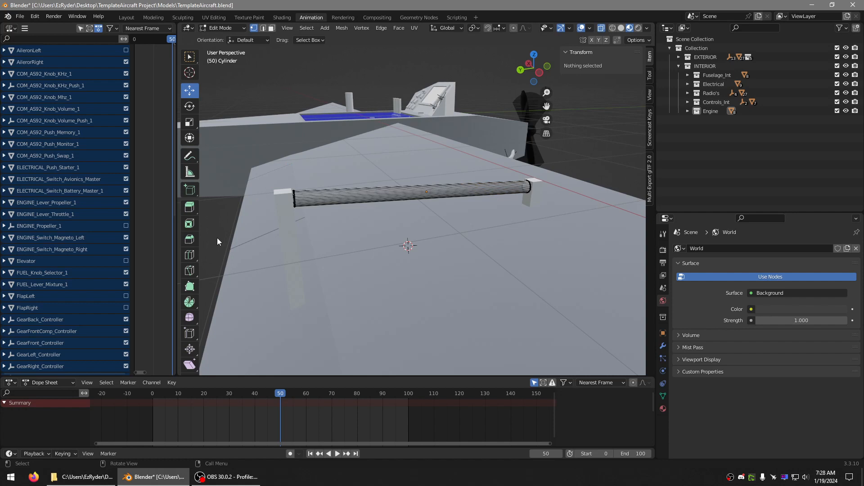
- Play the animation in Object Mode to examine the aileron post's motion against the rod, and return to frame 50
key("space")
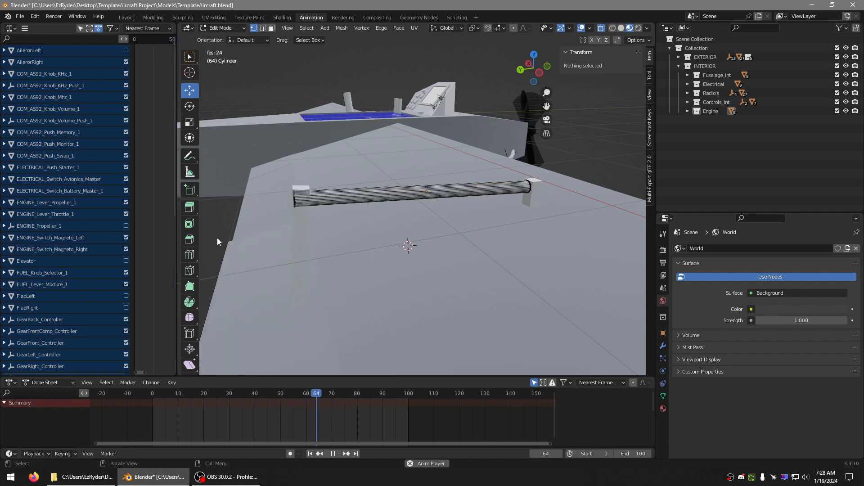
key("Tab")
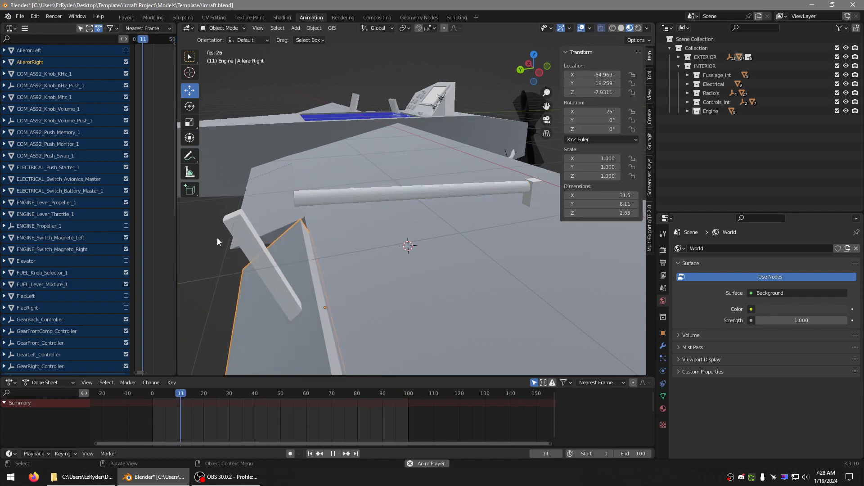
key("space")
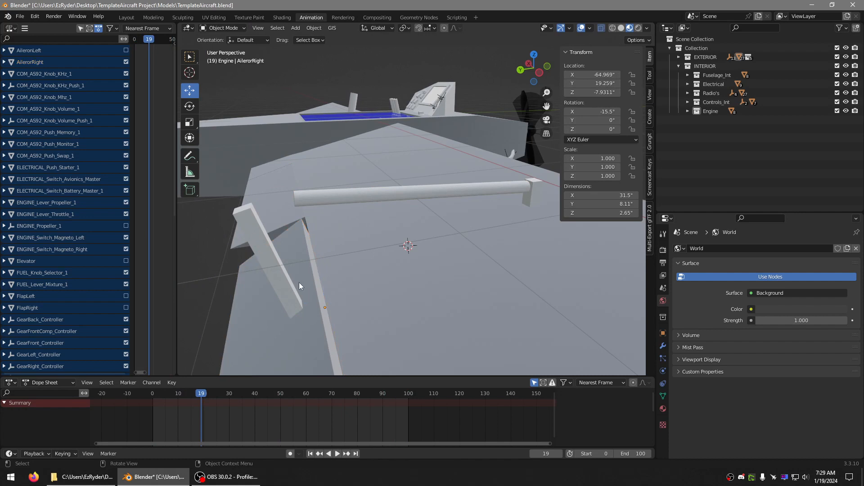
key("space")
left_click(280, 394)
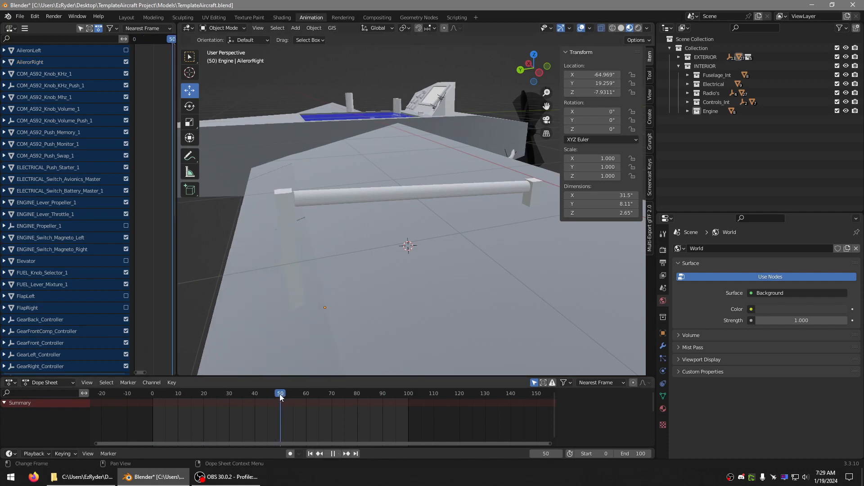
key("space")
- Select the rod cylinder and enable the Screencast Keys display
middle_click_drag(316, 333, 463, 154)
left_click(433, 178)
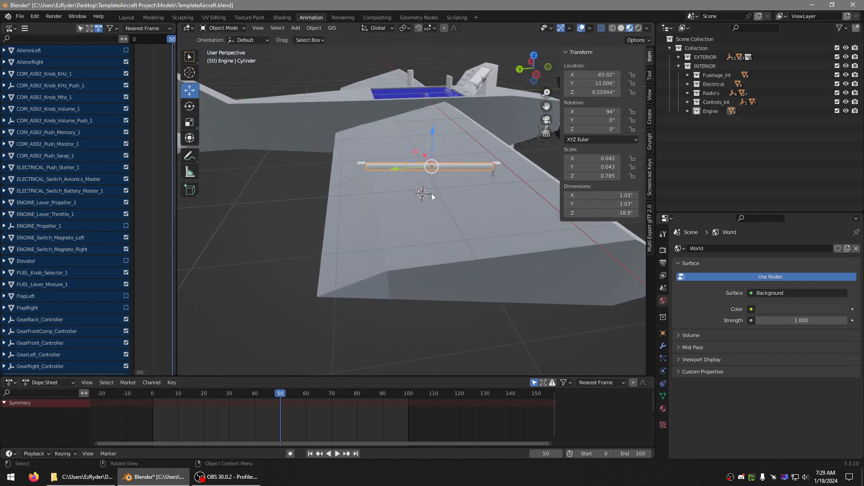
middle_click_drag(431, 196, 432, 177, "shift")
left_click(650, 186)
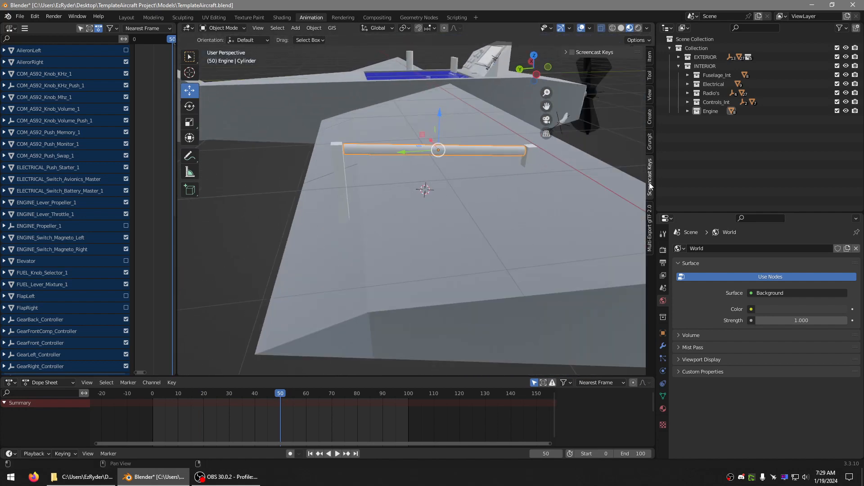
left_click(572, 53)
left_click(648, 59)
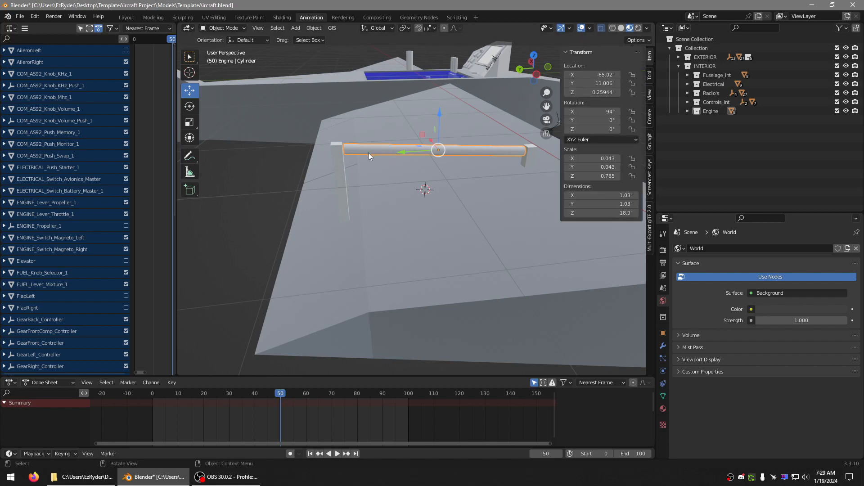
- Select the rod's end vertices at the aileron post in Edit Mode and snap the 3D cursor to them
key("Tab")
left_click_drag(366, 126, 335, 177)
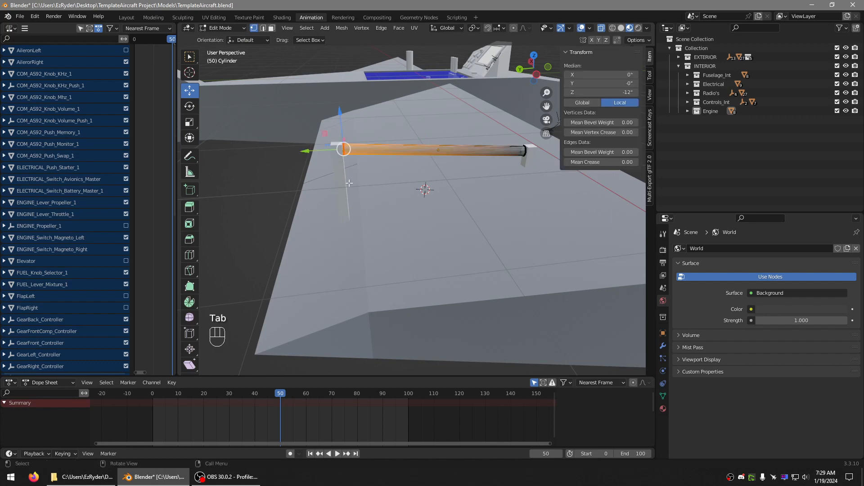
middle_click_drag(350, 183, 388, 253)
scroll(388, 252, "up", 2)
middle_click_drag(409, 220, 437, 213)
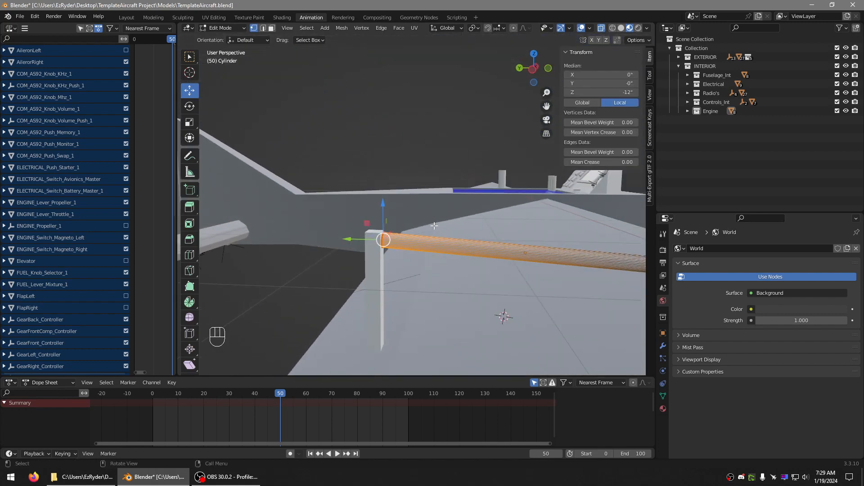
key("shift+s")
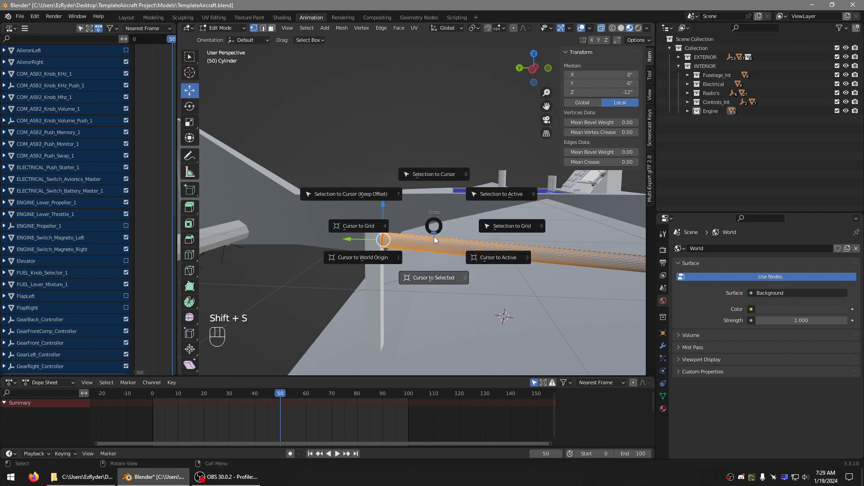
left_click(431, 279)
- Return to Object Mode and add an armature at the 3D cursor
scroll(437, 266, "down", 5)
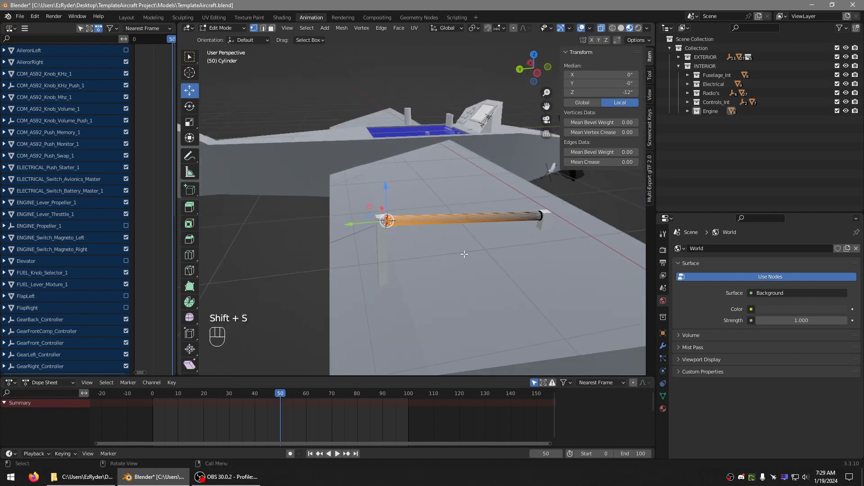
middle_click_drag(443, 252, 426, 157)
key("Tab")
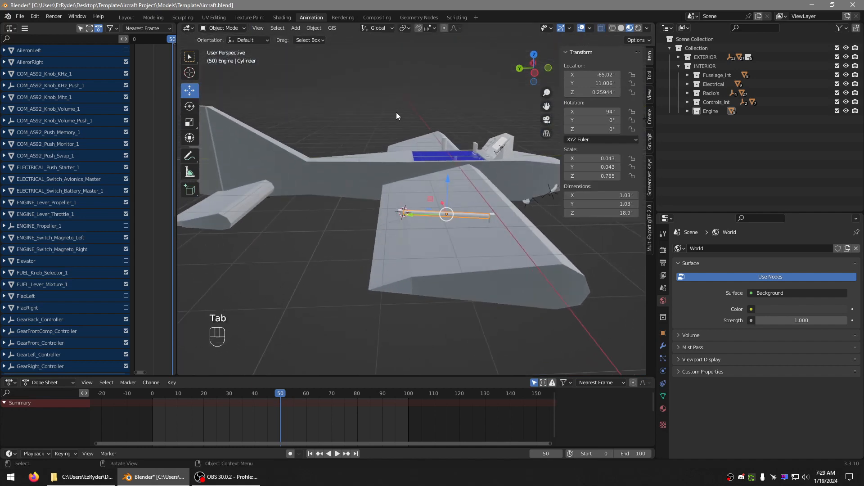
left_click(296, 28)
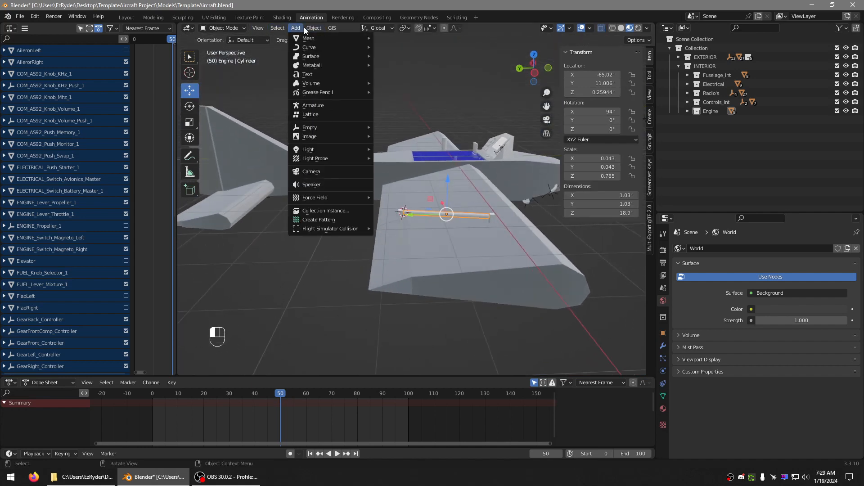
mouse_move(306, 28)
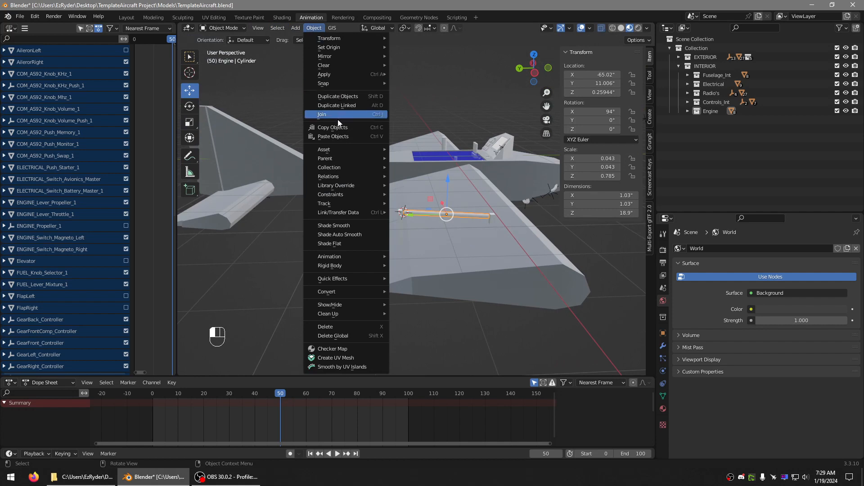
mouse_move(331, 196)
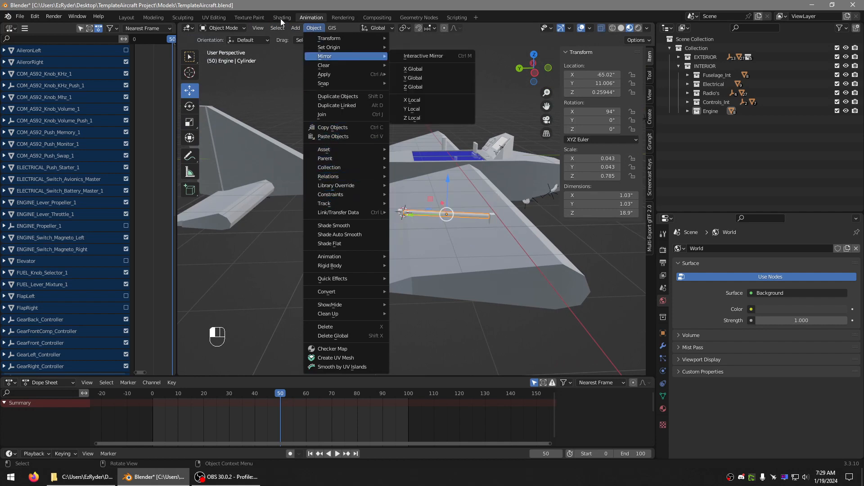
left_click(312, 105)
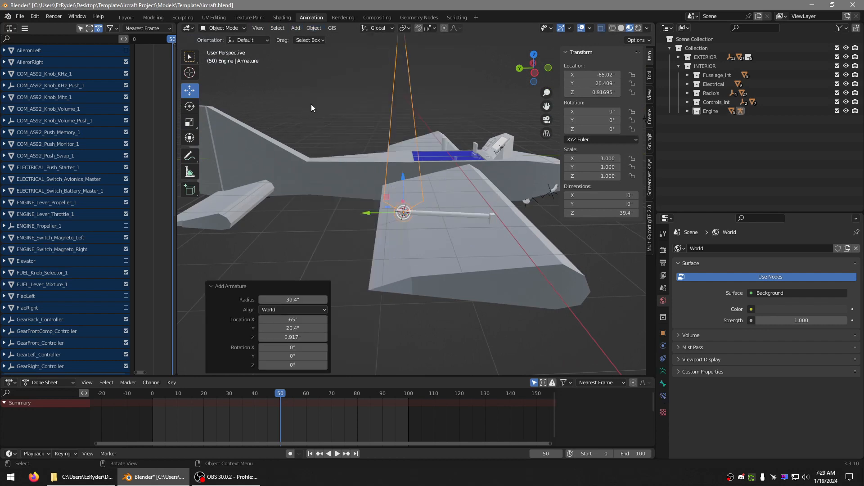
- Move the bone's tail to about Y -2.28 in and Z -0.22 in, so the short bone lies along the rod
key("Tab")
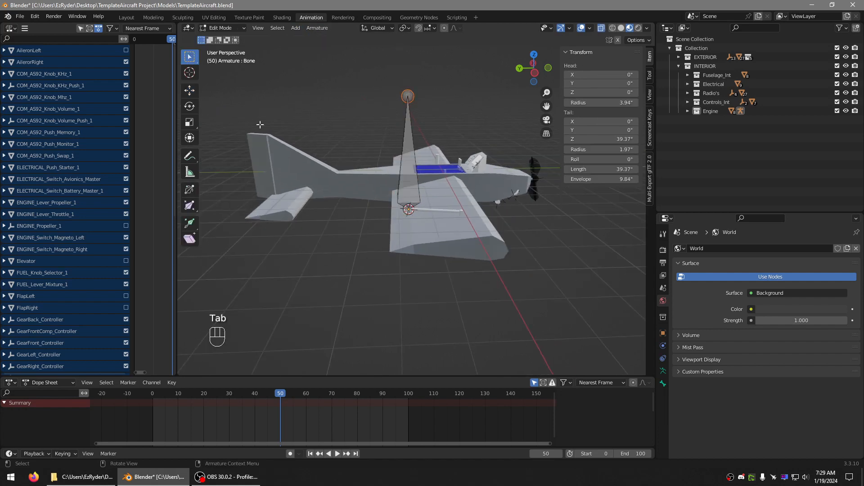
left_click(189, 90)
left_click_drag(410, 57, 410, 151)
scroll(407, 179, "up", 3)
scroll(407, 179, "up", 4)
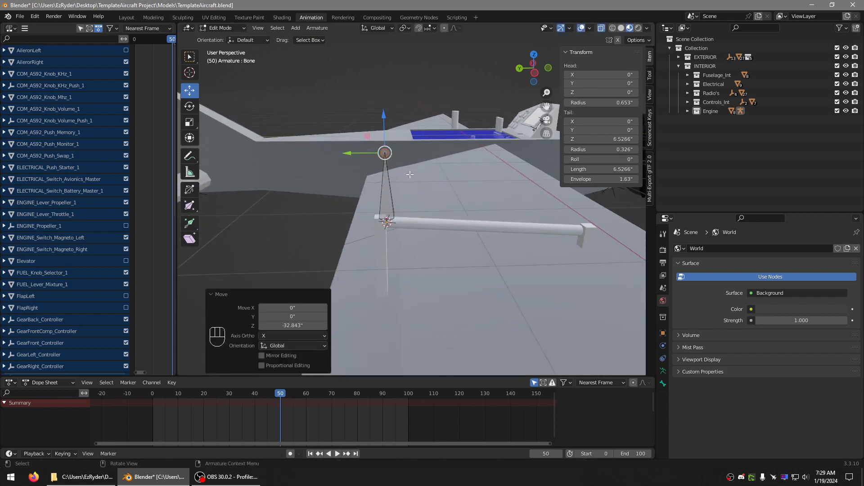
left_click_drag(356, 72, 347, 142)
middle_click_drag(347, 142, 343, 176)
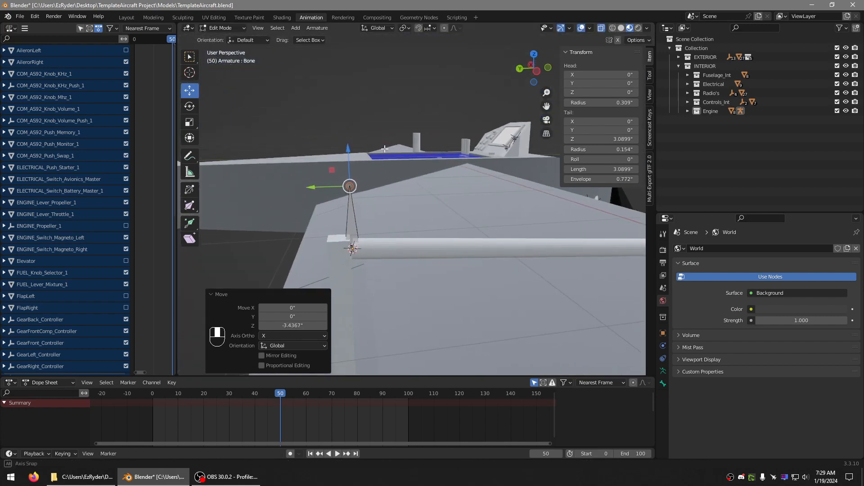
left_click_drag(312, 188, 365, 188)
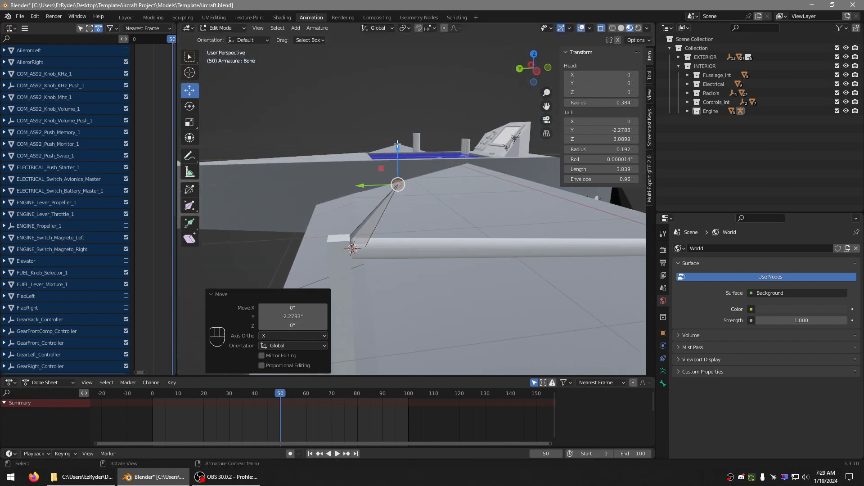
left_click_drag(398, 151, 415, 209)
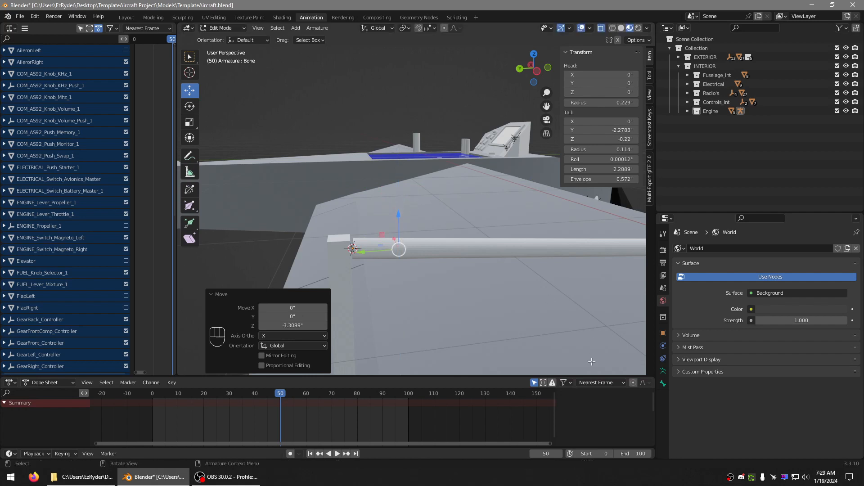
- Enable In Front in the armature's viewport display settings and return to Object Mode
left_click(663, 370)
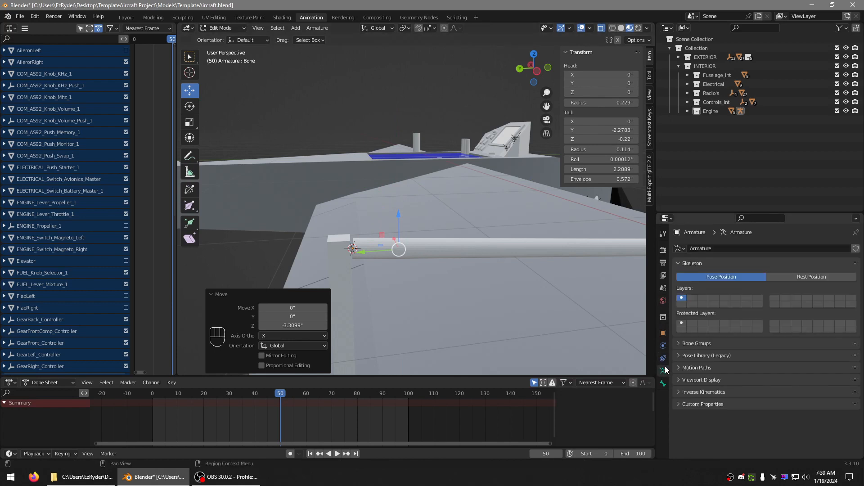
left_click(662, 345)
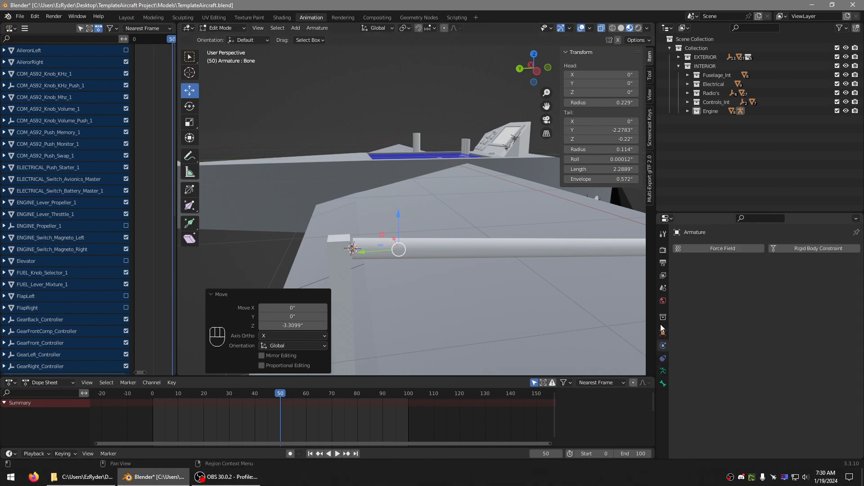
left_click(665, 370)
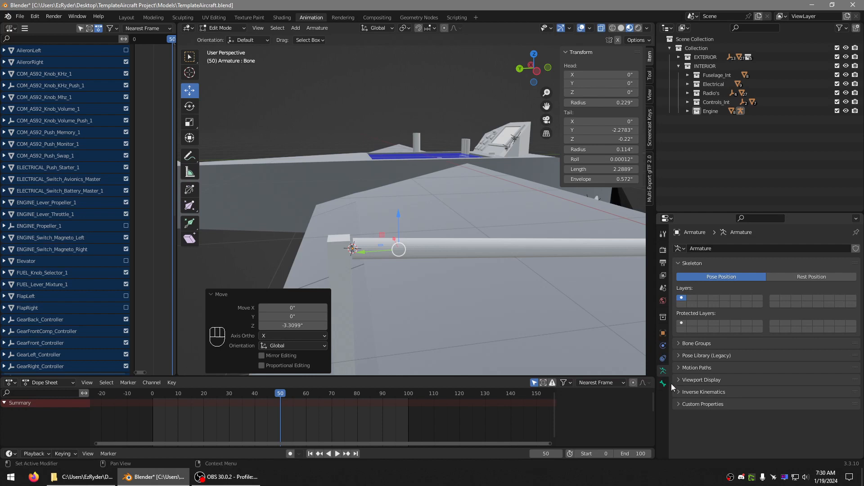
left_click(676, 381)
scroll(750, 345, "down", 1)
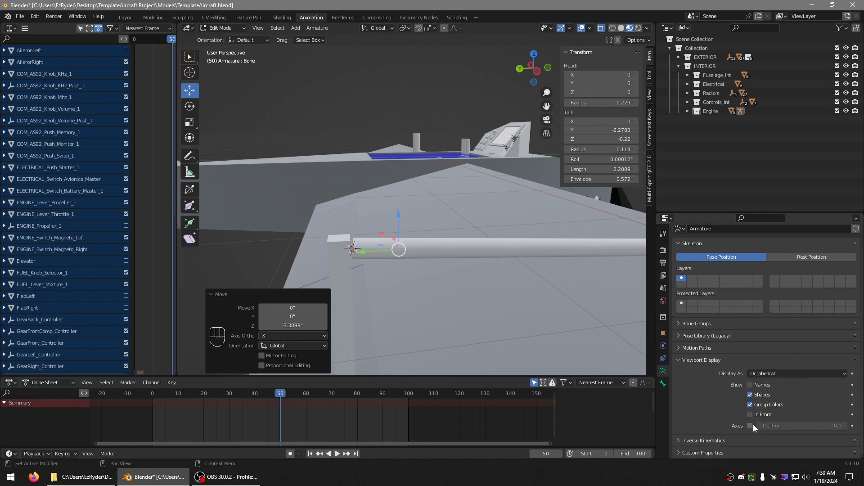
left_click(749, 395)
left_click(760, 414)
mouse_move(342, 270)
middle_mouse_down()
mouse_move(282, 293)
mouse_move(406, 247)
mouse_move(366, 234)
mouse_move(312, 257)
mouse_move(493, 225)
mouse_move(509, 253)
middle_mouse_up()
key("Tab")
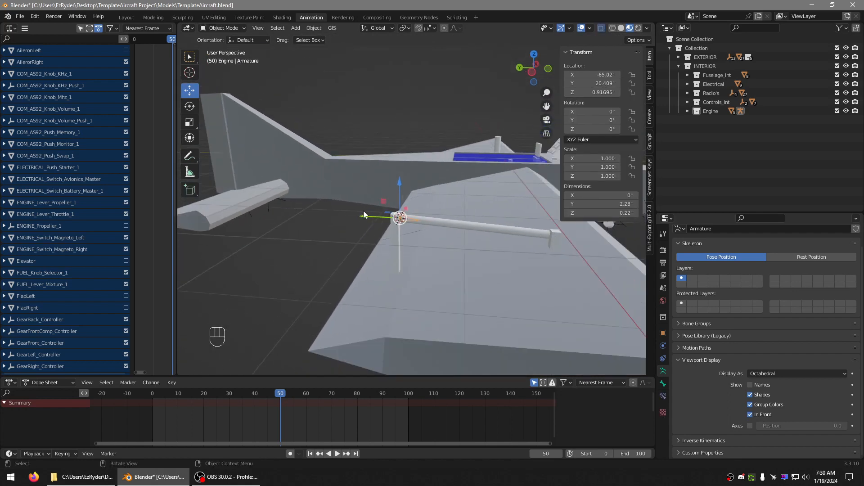
- Move the armature out of the Engine collection into the main Collection, collapse INTERIOR and expand the armature's hierarchy down to its bone
scroll(351, 220, "up", 5)
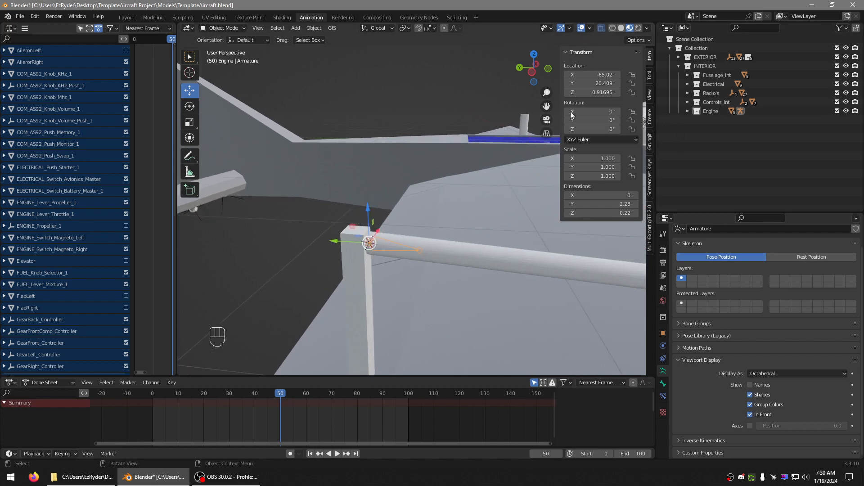
key("KP_Decimal")
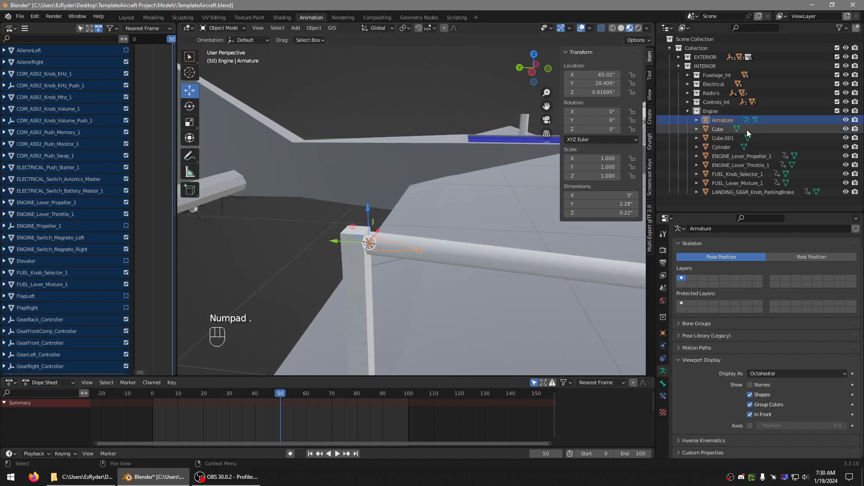
left_click_drag(723, 119, 709, 47)
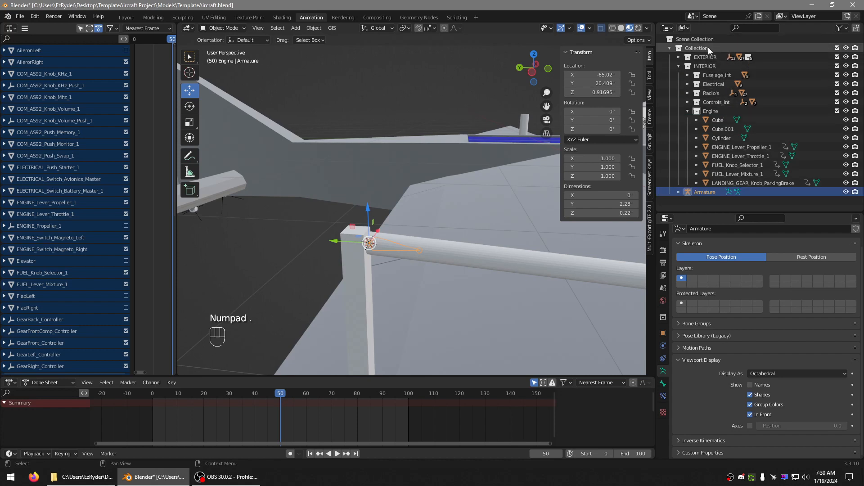
left_click(679, 65)
left_click(714, 98)
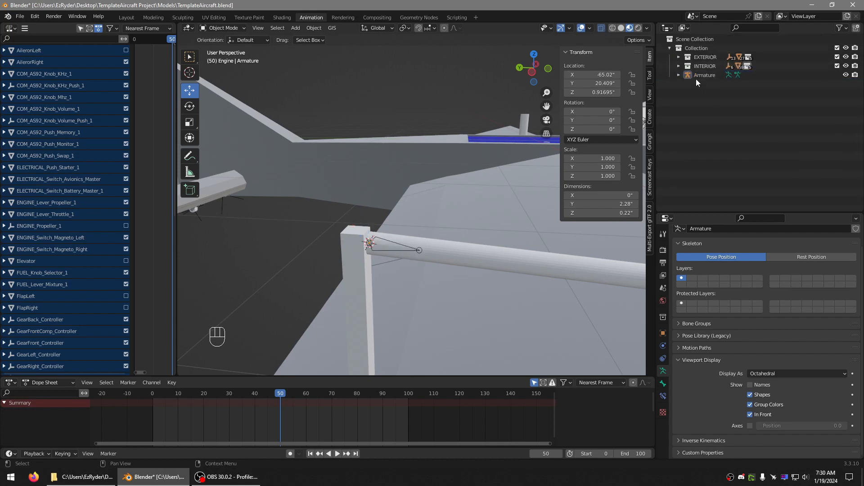
left_click(678, 74)
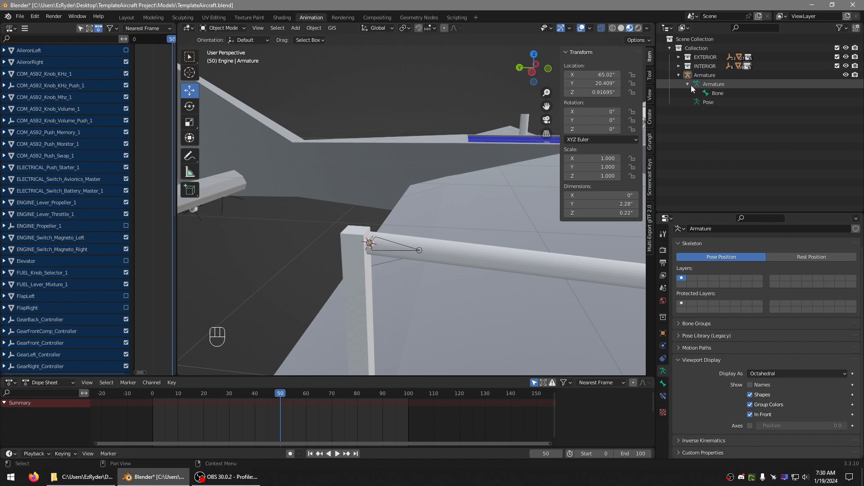
left_click(688, 84)
- Select the armature and subdivide its bone with one cut in Edit Mode
left_click(390, 242)
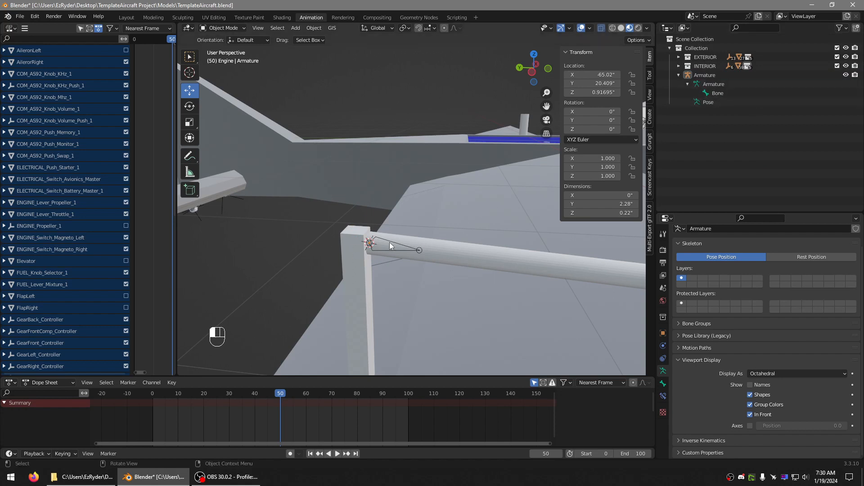
middle_click_drag(389, 242, 423, 233)
middle_click_drag(496, 233, 314, 245, "shift")
scroll(379, 234, "down", 2)
key("Tab")
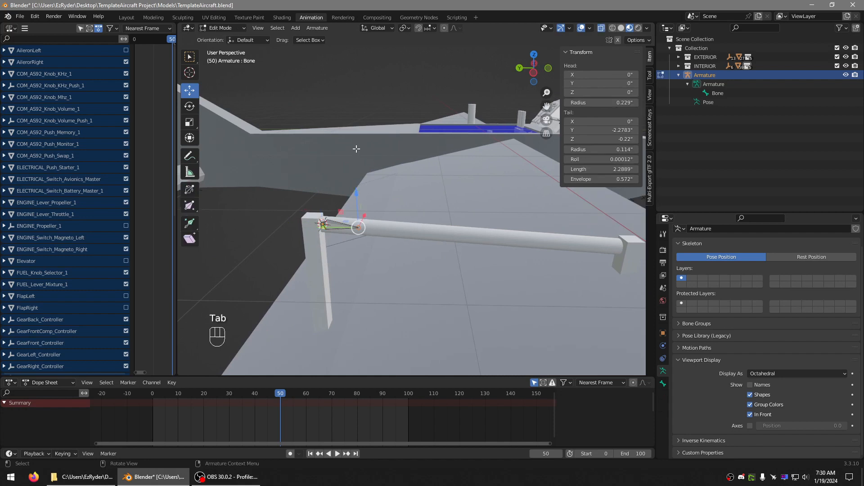
left_click(329, 228)
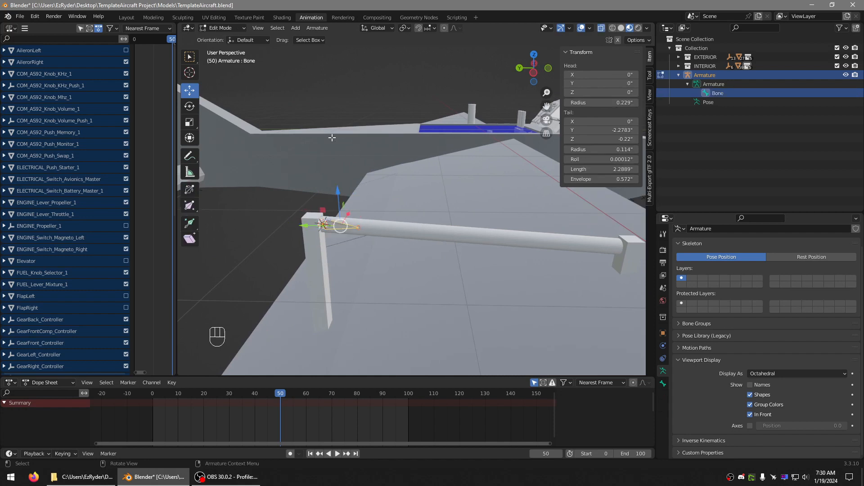
right_click(260, 105)
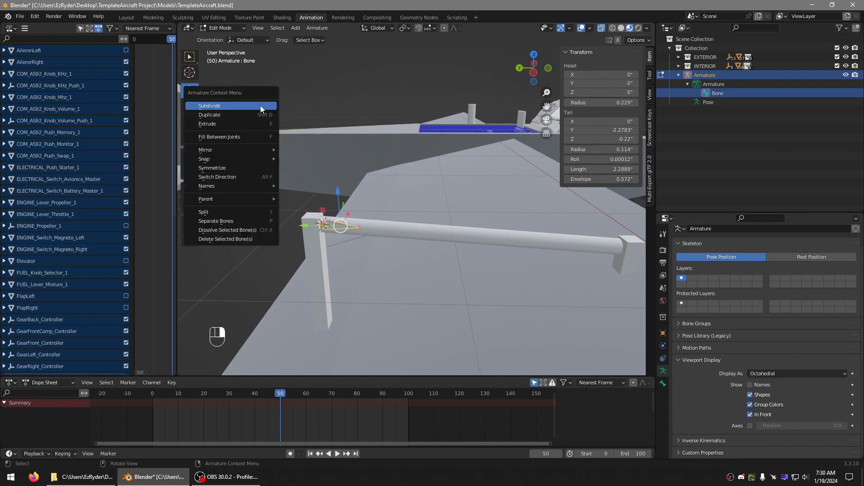
left_click(260, 105)
- Switch the direction of the second bone, the one farther from the aileron post, and split it from the first
middle_click_drag(306, 162, 392, 153)
scroll(408, 155, "up", 2)
scroll(393, 154, "up", 1)
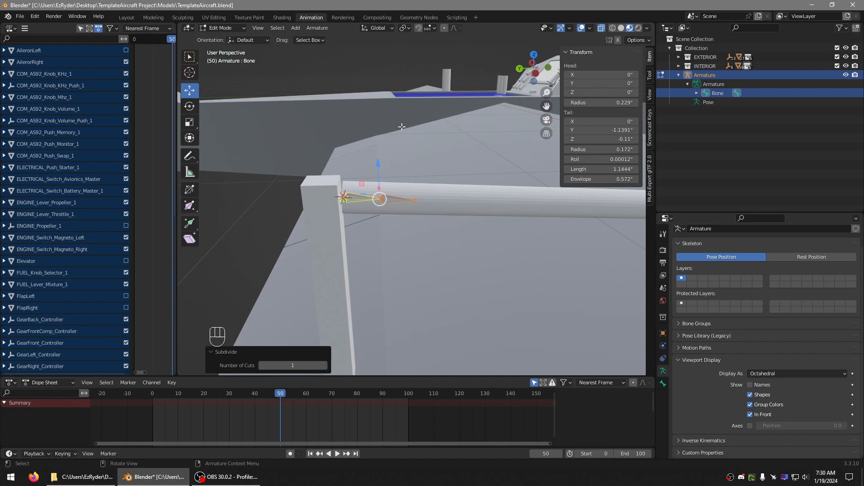
left_click(396, 199)
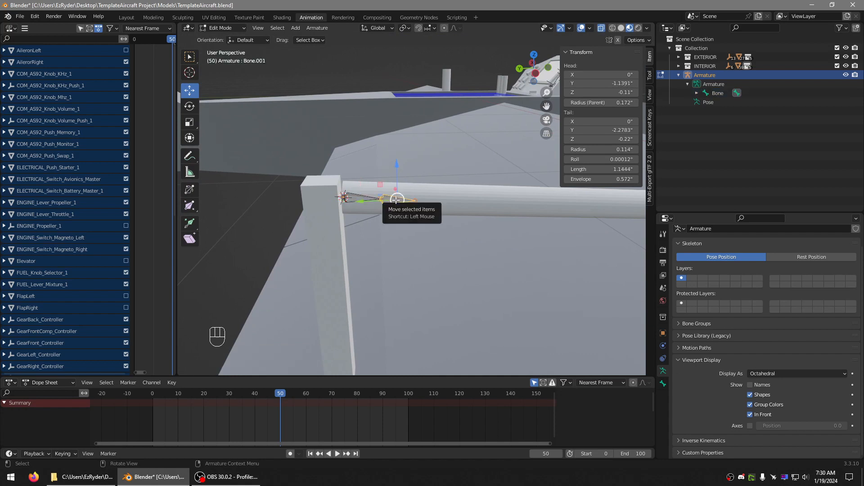
left_click(318, 28)
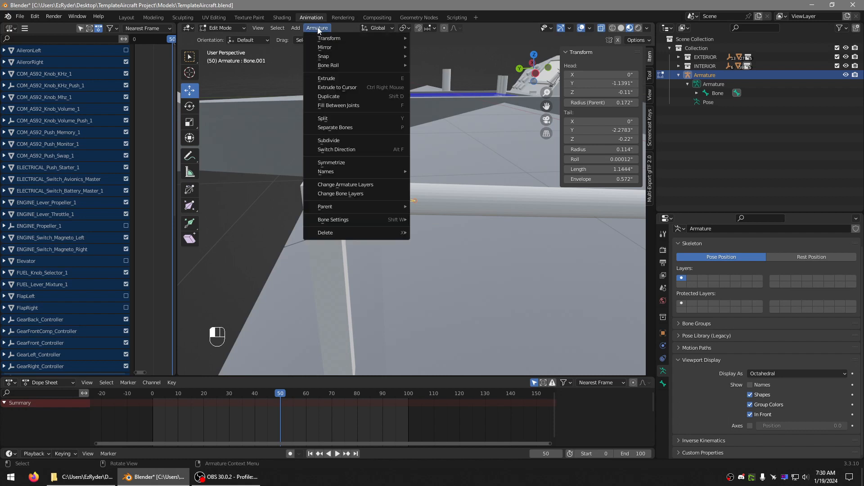
left_click(335, 150)
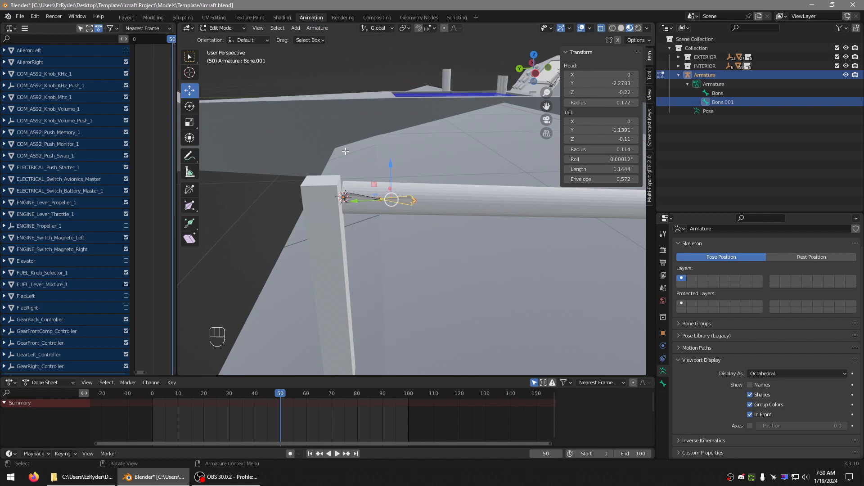
left_click(316, 28)
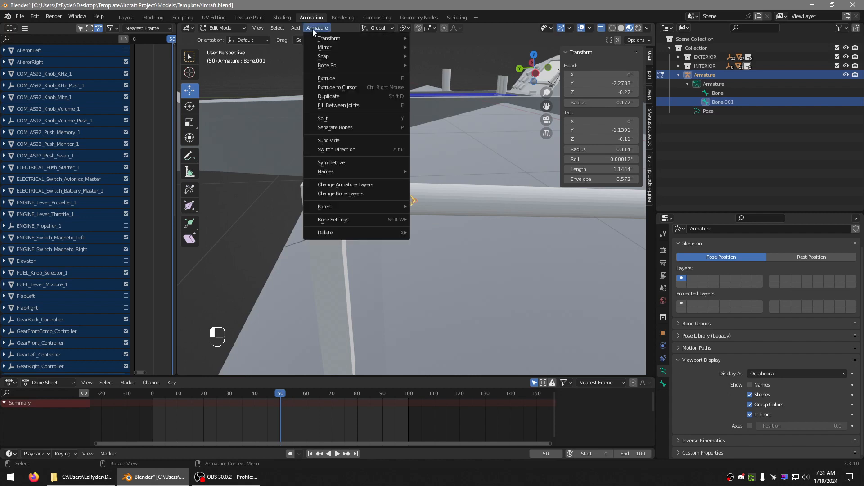
left_click(328, 118)
- Leave Edit Mode, reselect the armature and pick its second bone again in Edit Mode
middle_click_drag(446, 166, 439, 189)
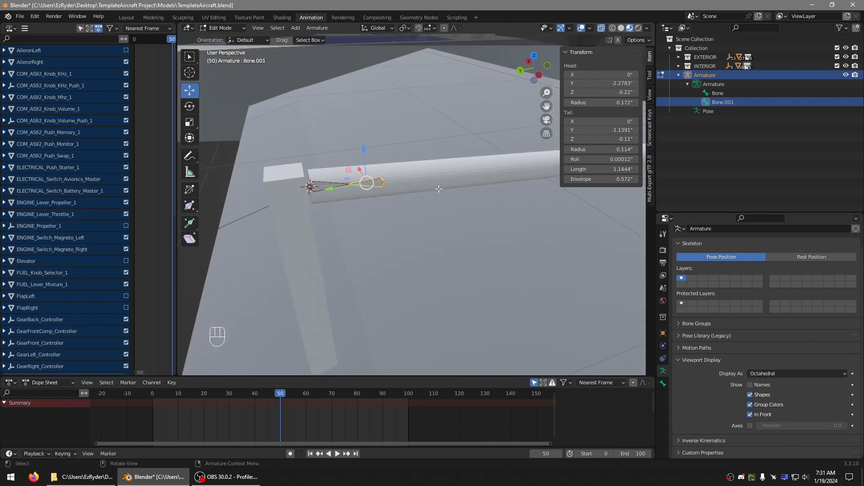
key("Tab")
left_click(376, 182)
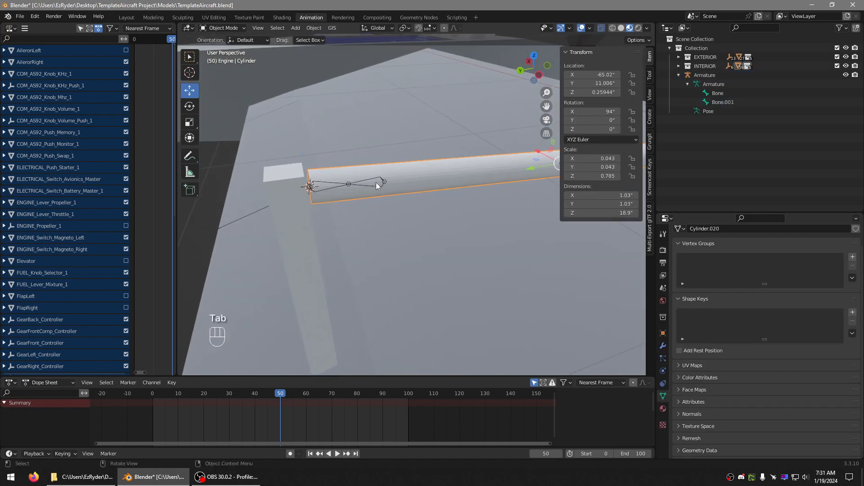
key("Tab")
key("Tab")
left_click(350, 183)
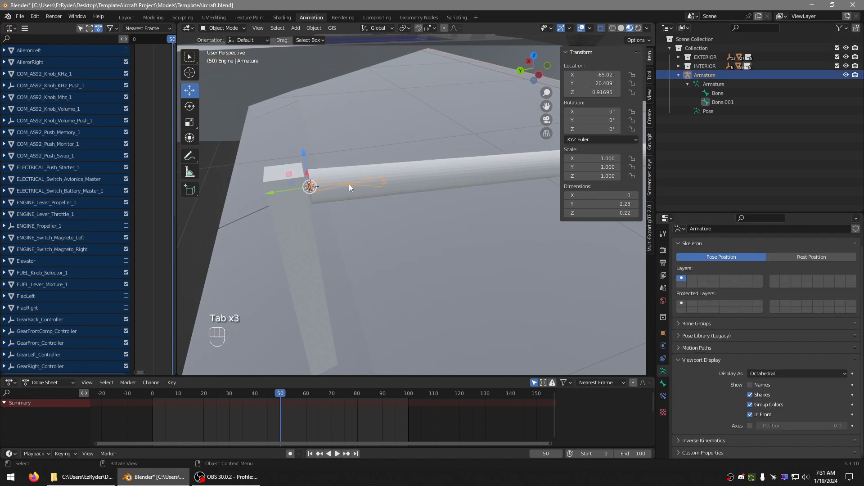
key("Tab")
left_click(372, 186)
middle_click_drag(372, 185, 393, 148)
- Try moving the second bone in Pose Mode, cancel the move and return to Object Mode
left_click(224, 29)
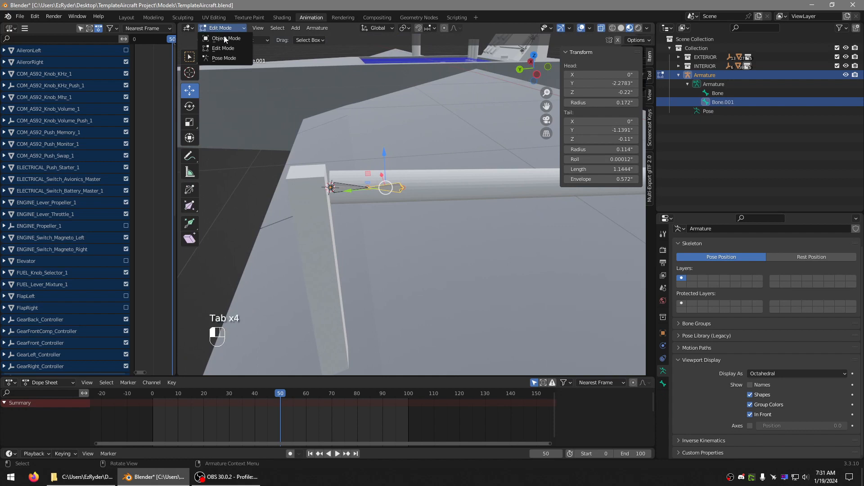
left_click(222, 60)
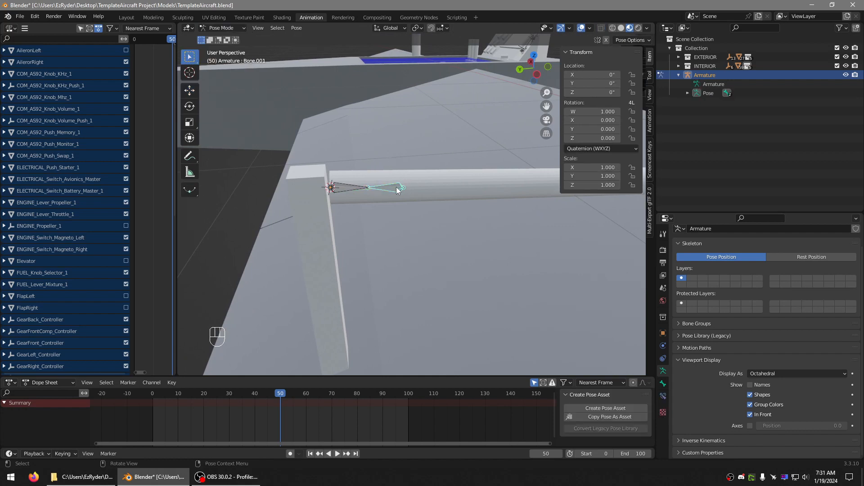
left_click(189, 91)
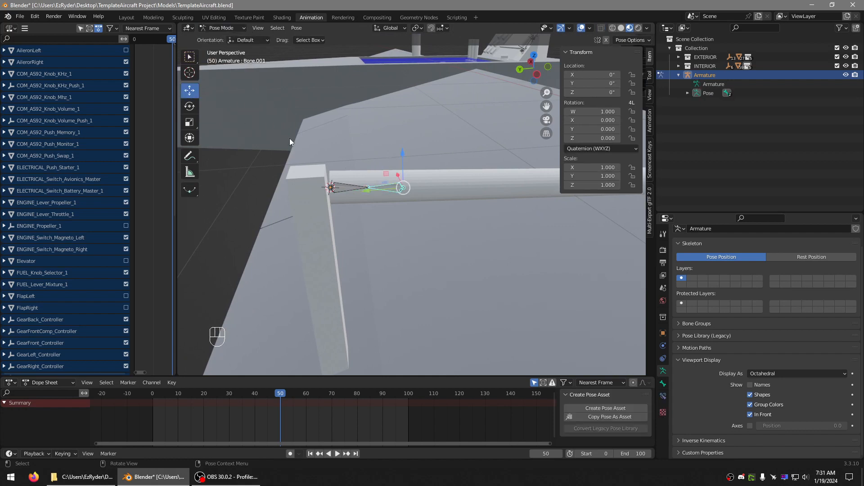
key("g")
right_click(421, 154)
middle_click_drag(421, 155, 506, 192)
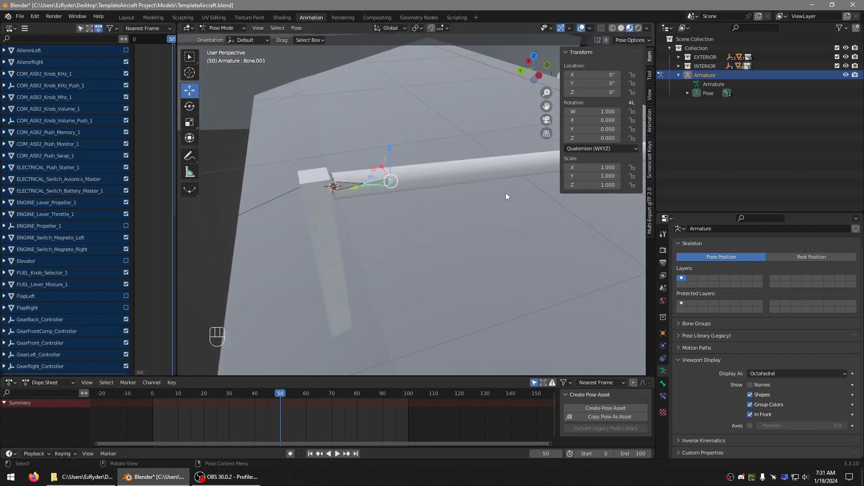
left_click(228, 29)
left_click(221, 38)
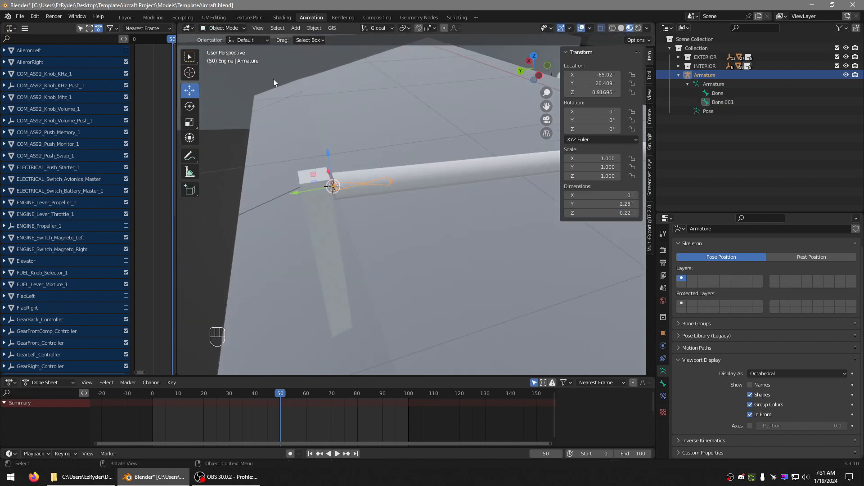
key("Tab")
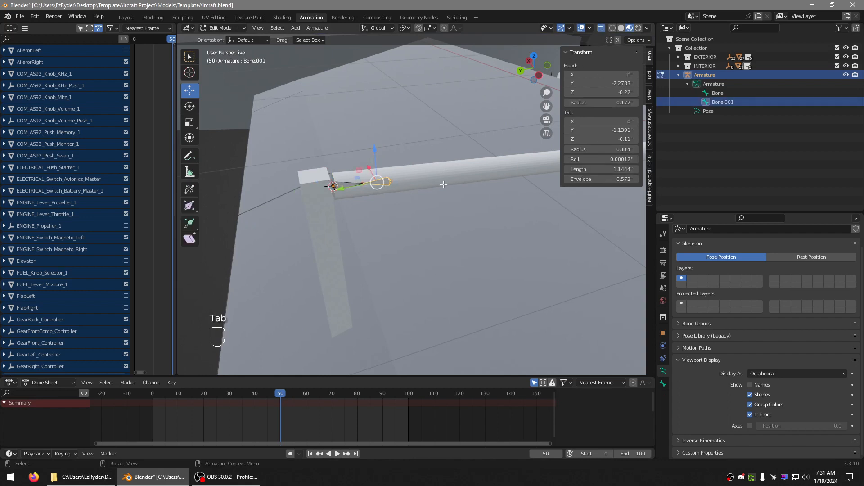
middle_click_drag(444, 184, 417, 199)
middle_click_drag(499, 198, 339, 180, "shift")
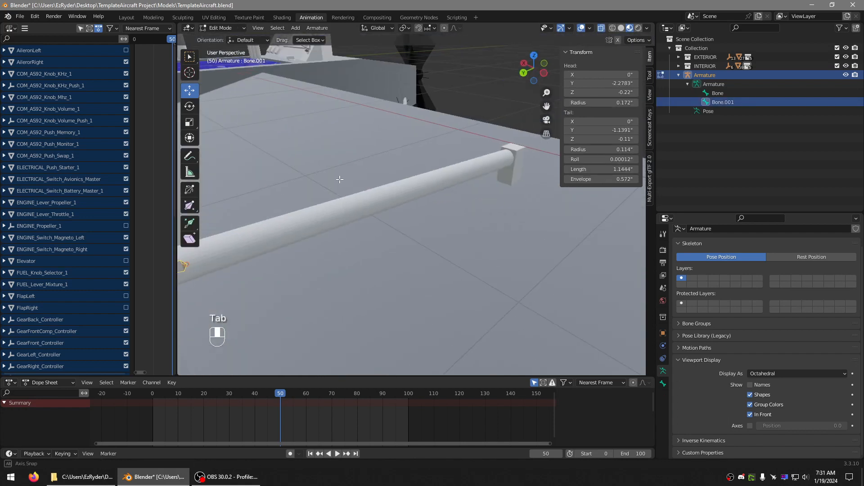
middle_click_drag(287, 197, 476, 134, "shift")
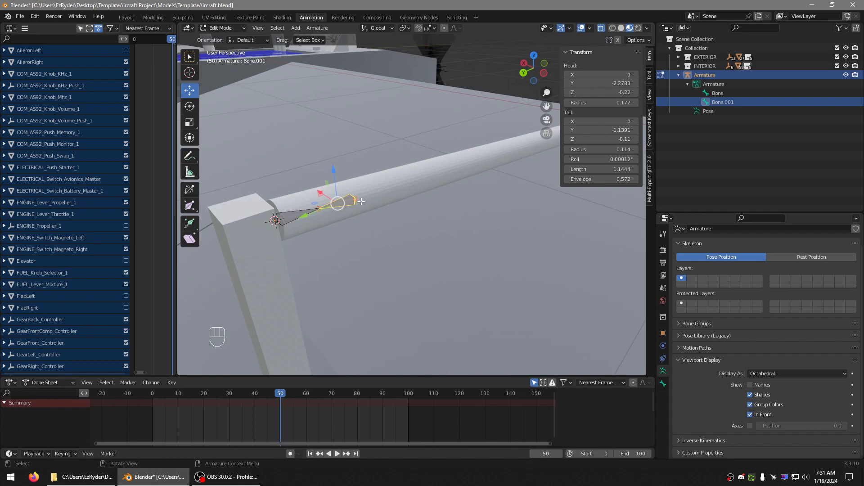
key("Tab")
- Select the rod's end vertices at the wing post in Edit Mode and snap the 3D cursor to them
left_click(430, 177)
middle_click_drag(430, 177, 317, 264)
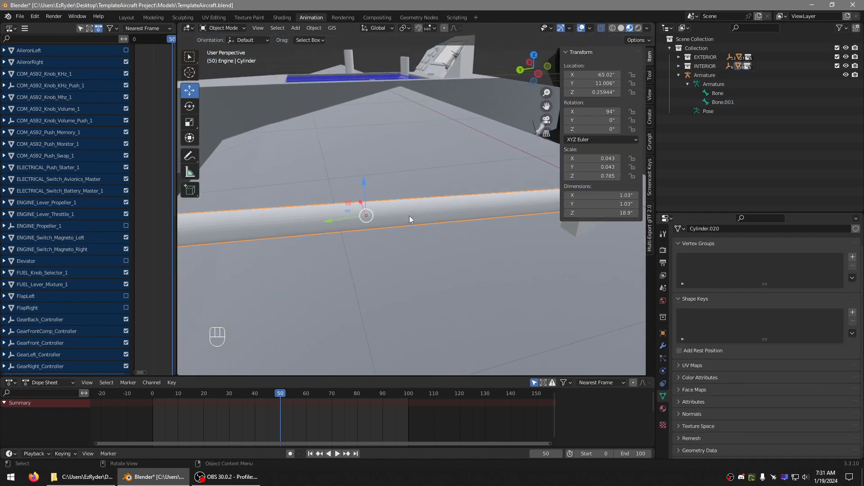
key("n")
key("Tab")
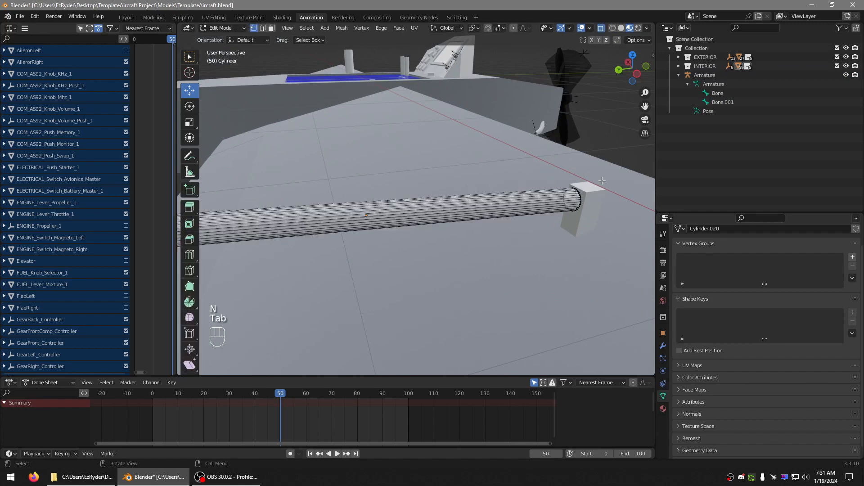
left_click_drag(606, 181, 539, 248)
middle_click_drag(536, 246, 476, 240)
middle_click_drag(512, 235, 492, 231, "shift")
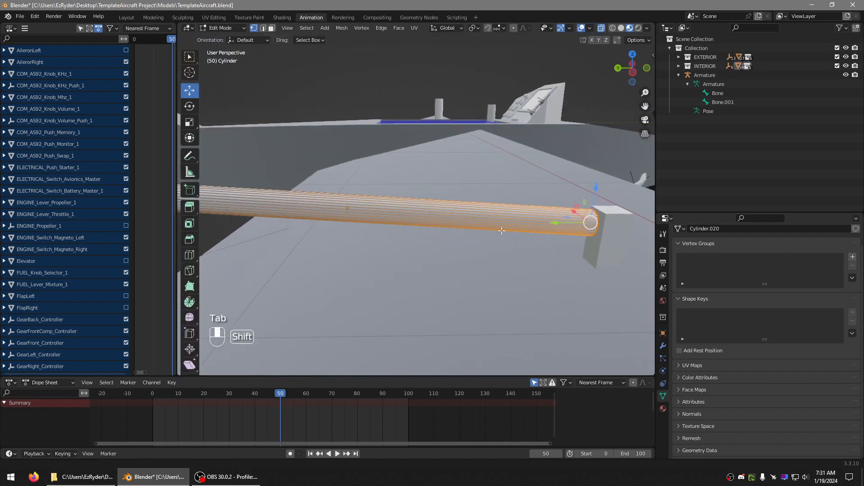
key("shift+s")
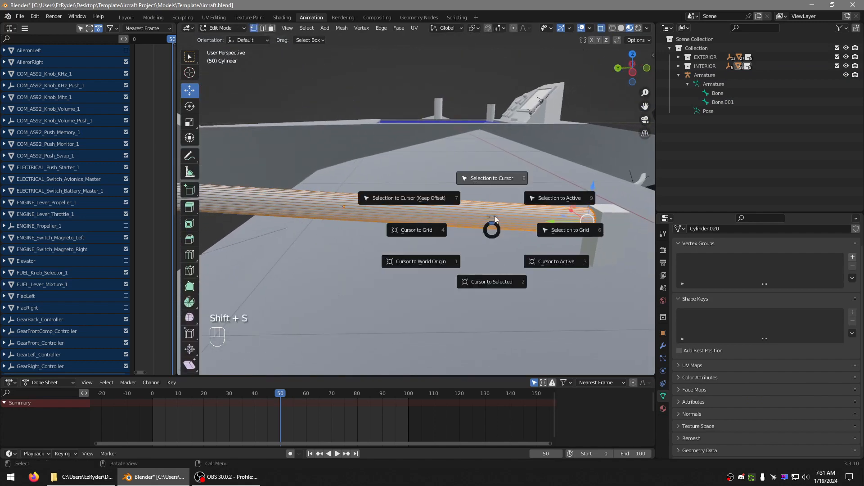
left_click(499, 283)
middle_click_drag(497, 284, 518, 248, "shift")
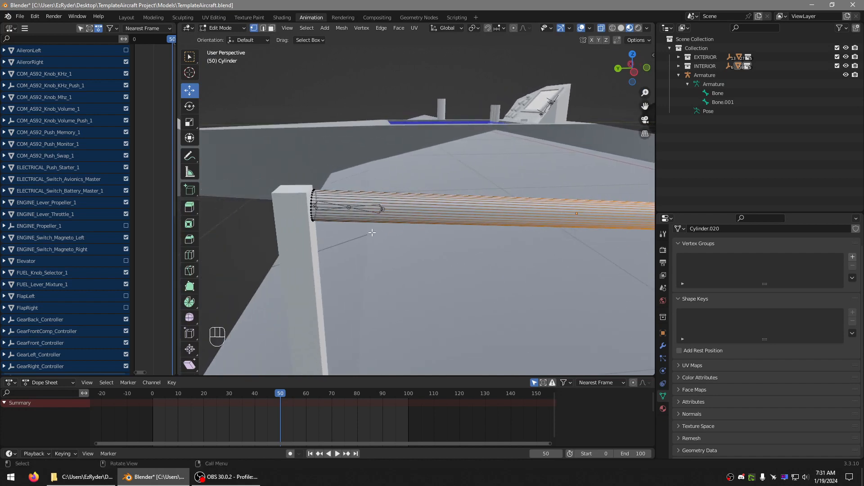
- In the armature's Edit Mode, select the second bone's head and snap it to the 3D cursor at the rod's wing-post end
key("Tab")
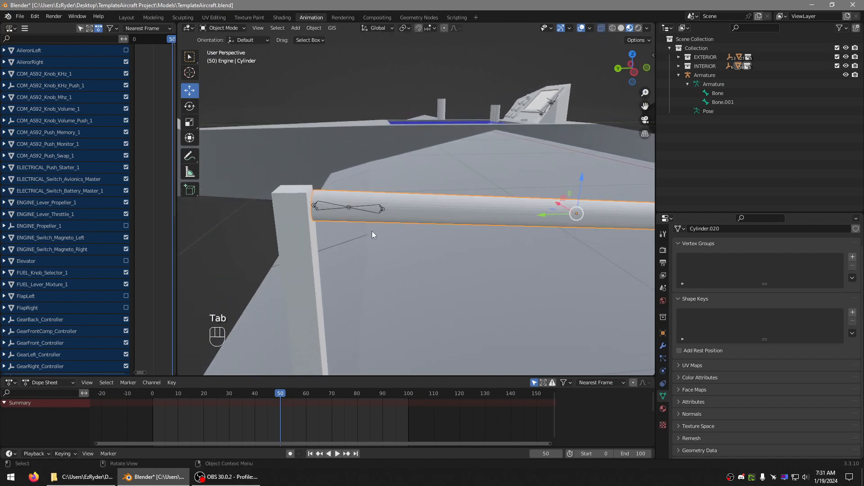
left_click(382, 209)
key("Tab")
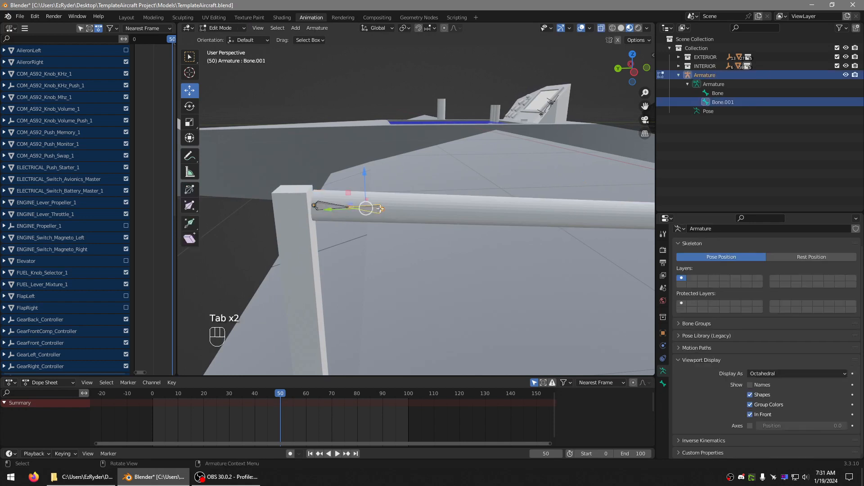
left_click(383, 209)
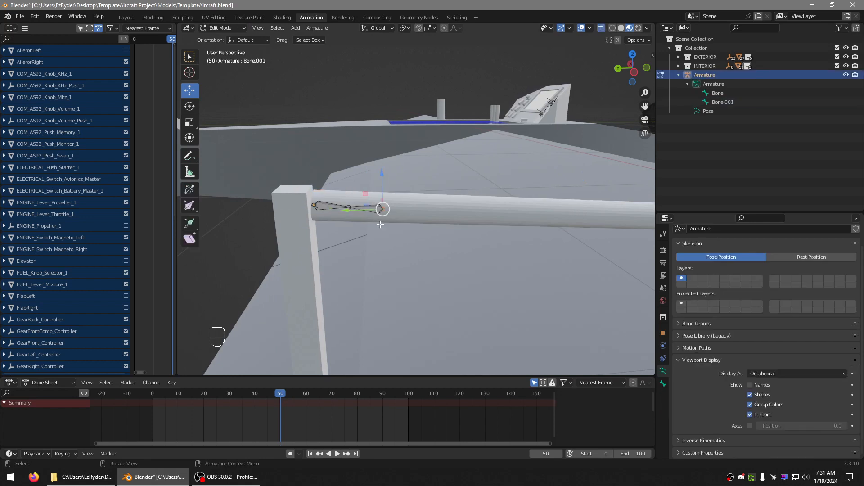
key("shift+s")
left_click(380, 172)
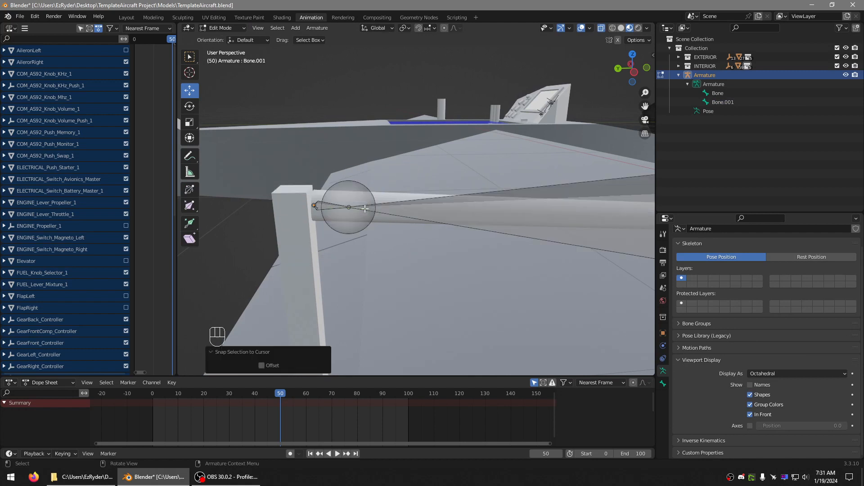
key("shift+s")
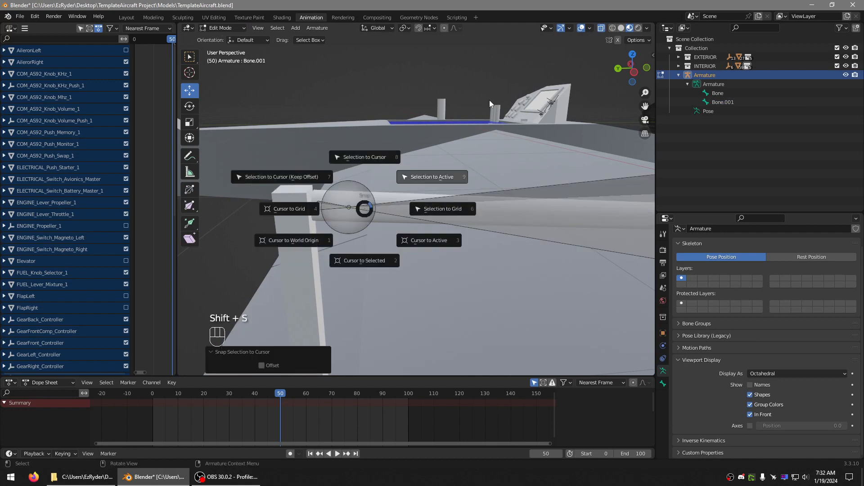
- Undo the last bone snap, select the whole second bone and snap it to the 3D cursor at the rod's wing-post end
key("Escape")
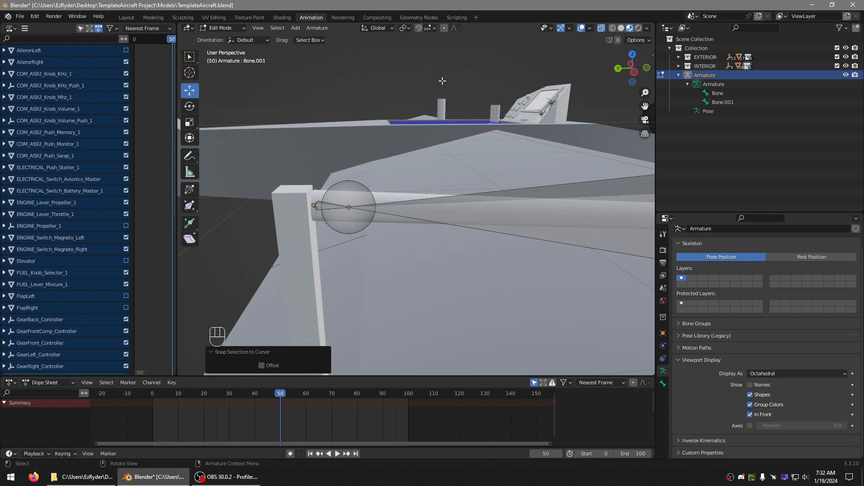
key("ctrl+z")
left_click(371, 211)
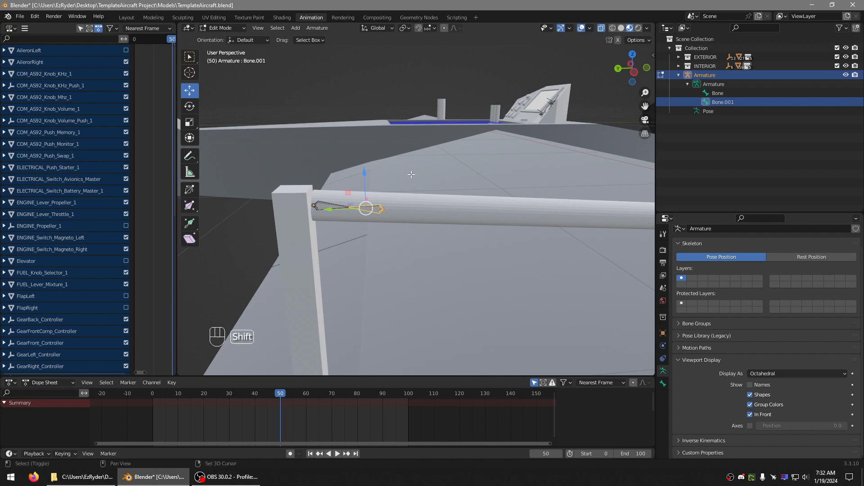
key("shift+s")
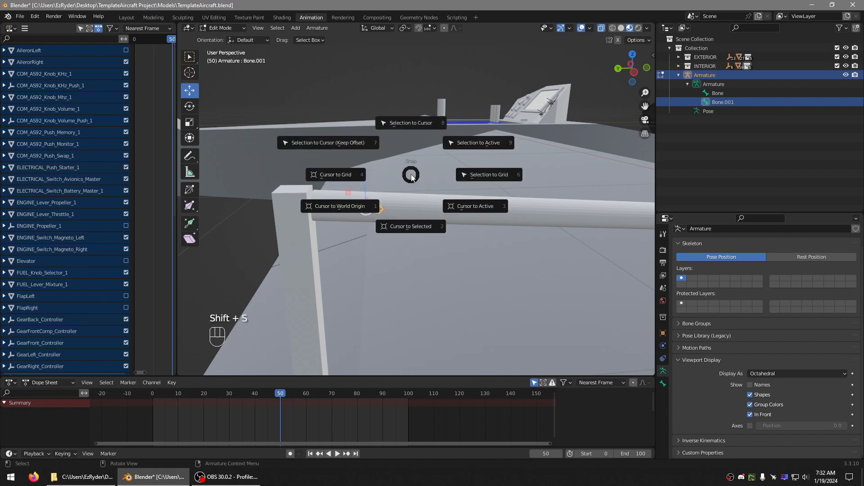
left_click(411, 122)
middle_click_drag(533, 219, 265, 205, "shift")
middle_click_drag(588, 218, 521, 230, "shift")
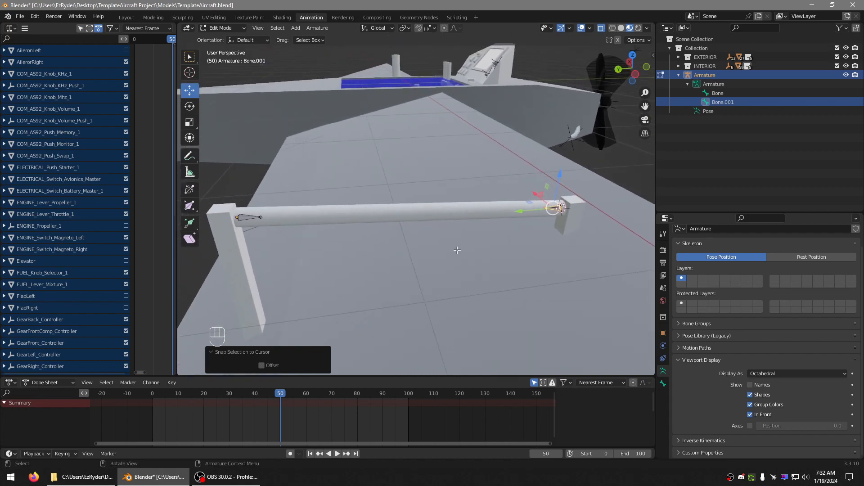
- Return to Object Mode and set the armature's origin to its geometry
key("Tab")
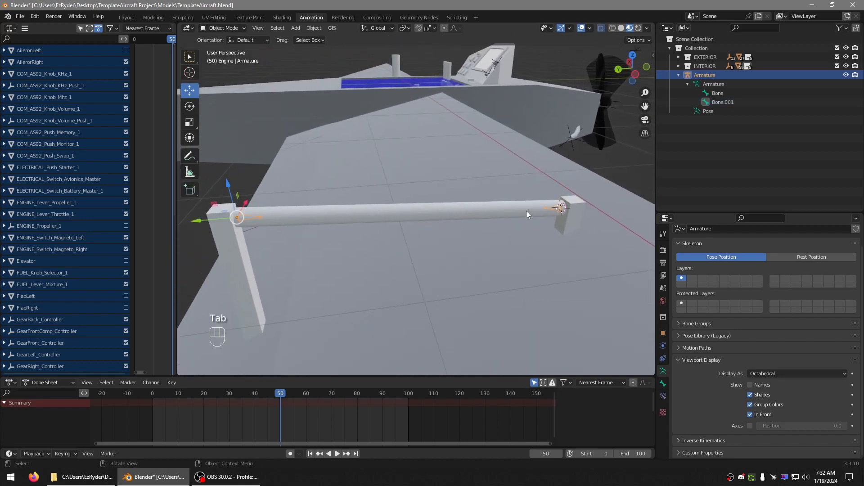
left_click(553, 211)
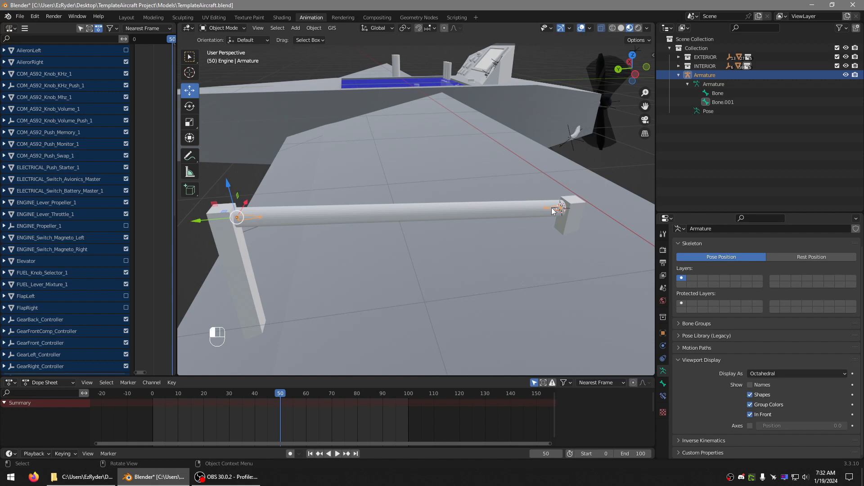
right_click(249, 217)
mouse_move(250, 217)
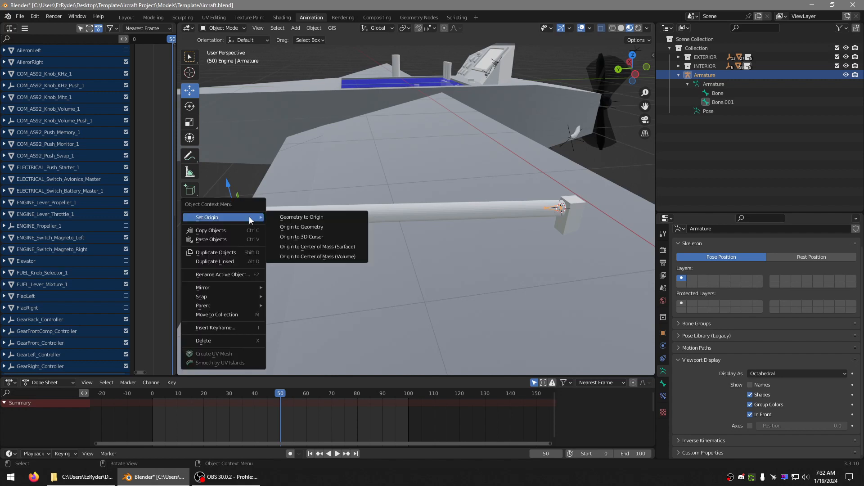
left_click(306, 230)
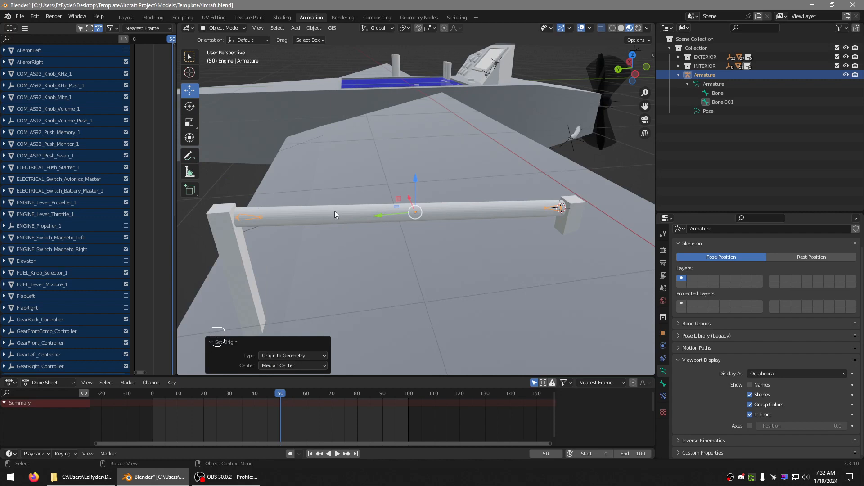
- Select the rod and the armature, and parent the rod to it using Armature Deform With Empty Groups
middle_click_drag(419, 203, 455, 198)
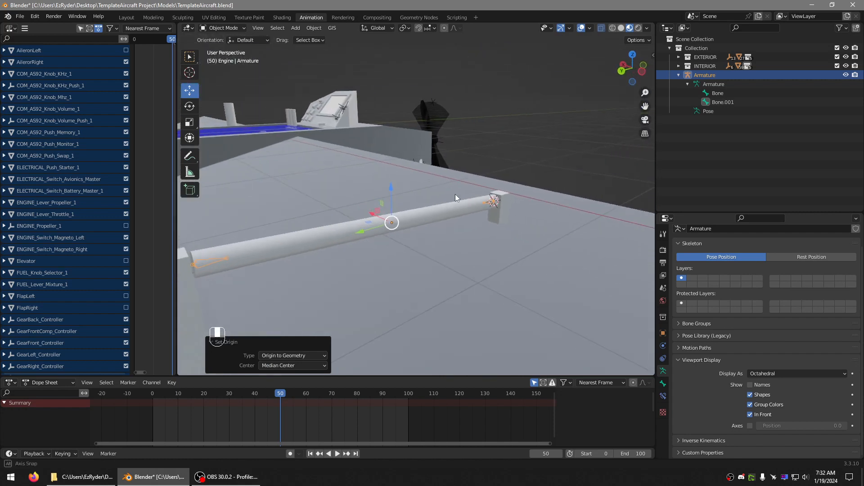
middle_click_drag(320, 195, 266, 234)
left_click(307, 210)
left_click(221, 231)
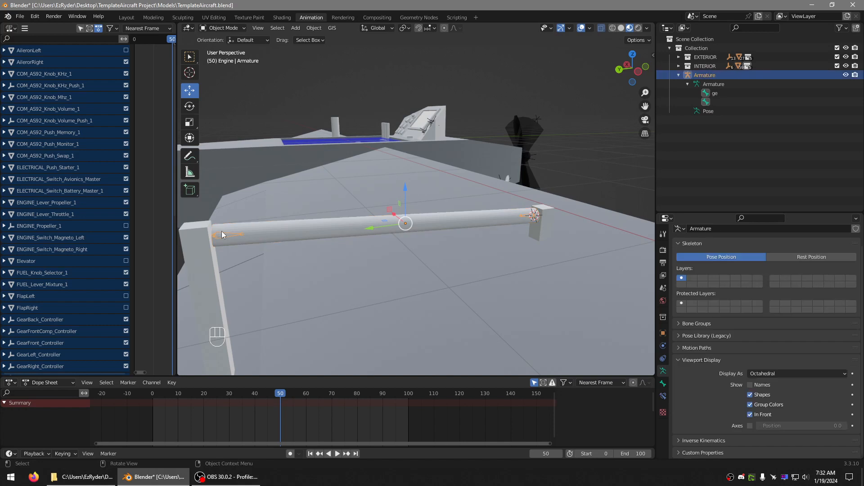
left_click(269, 230)
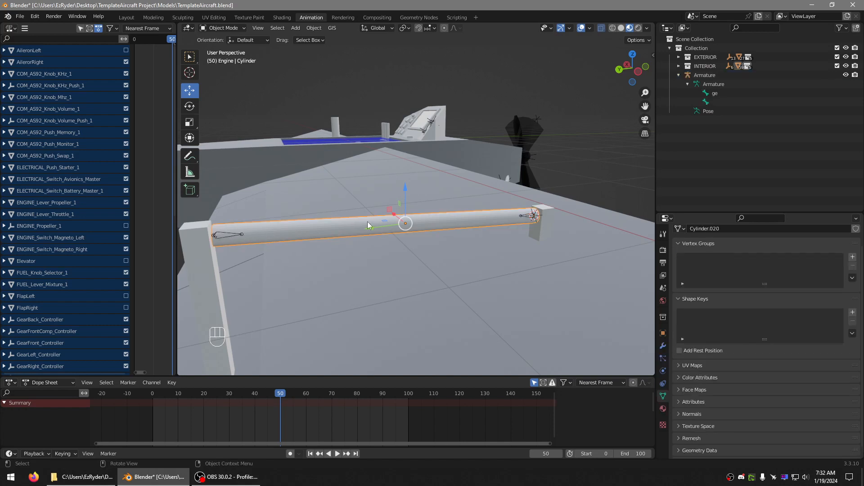
left_click(225, 235, "shift")
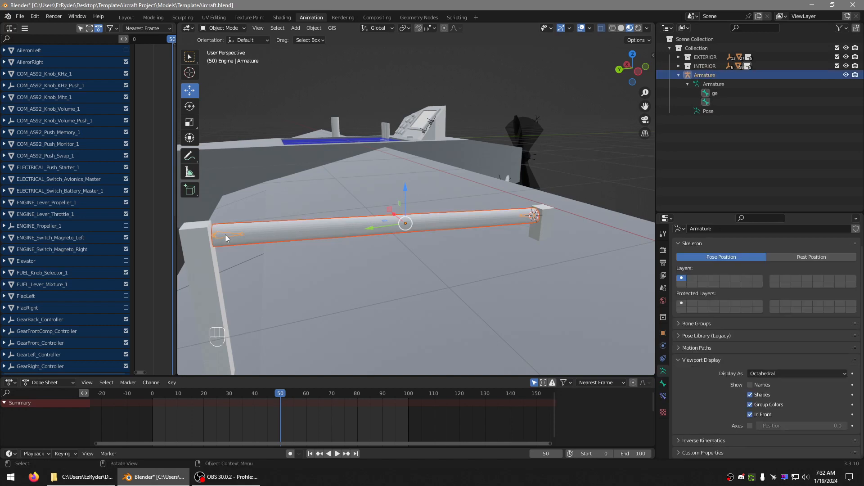
key("ctrl+p")
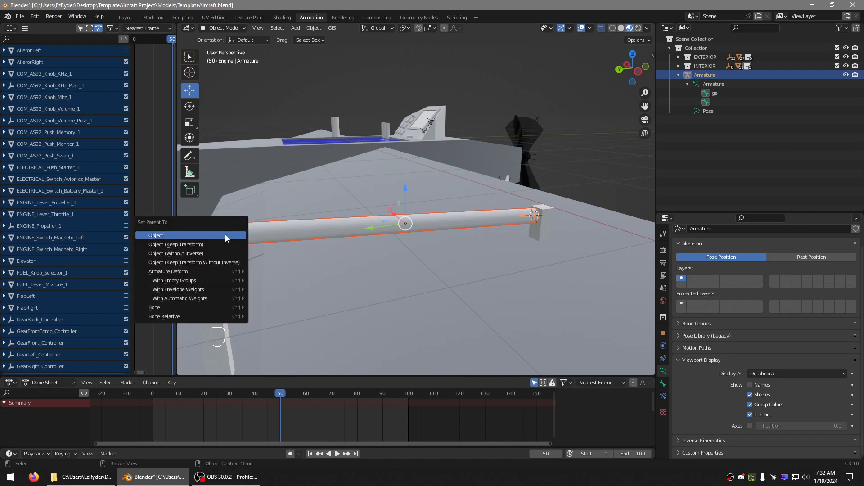
left_click(192, 281)
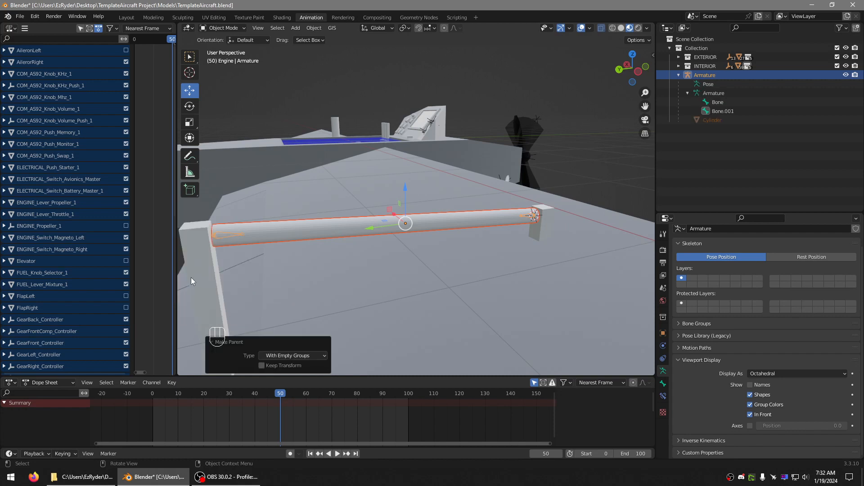
- Select only the rod and check its vertex groups Bone and Bone.001
left_click(581, 150)
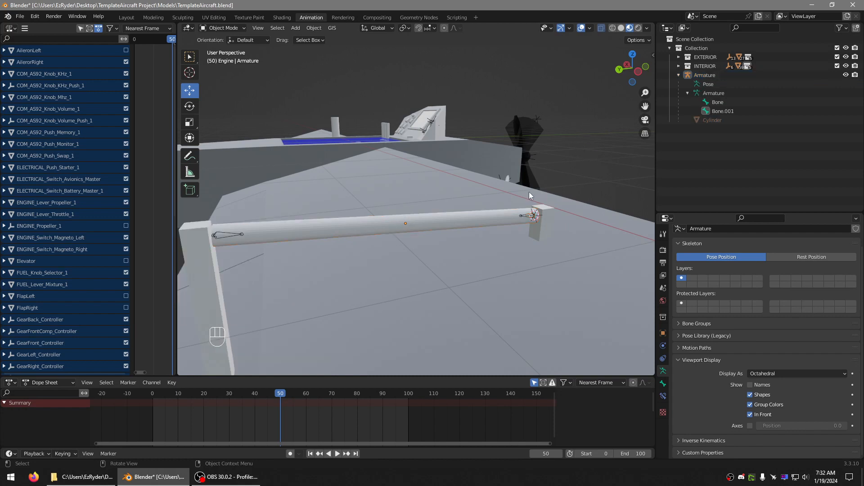
left_click(485, 225)
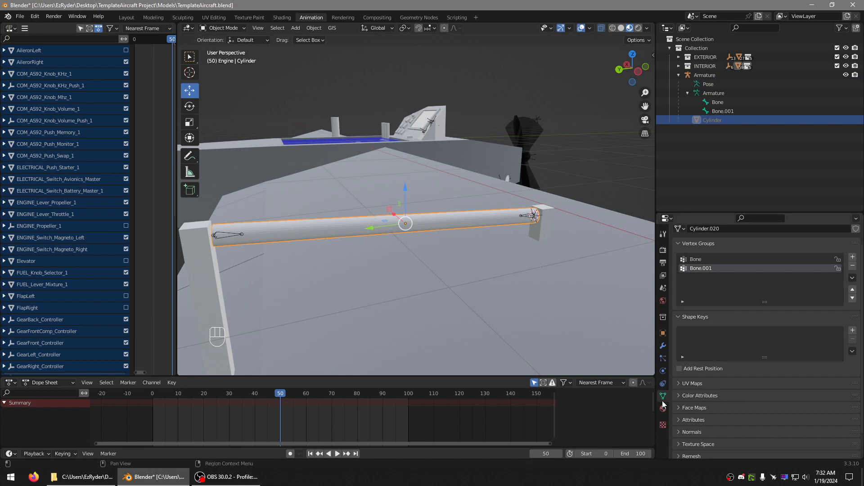
left_click(696, 260)
left_click(698, 269)
- Rename the armature's Bone.001 as Base and its Bone as Mover
left_click(720, 112)
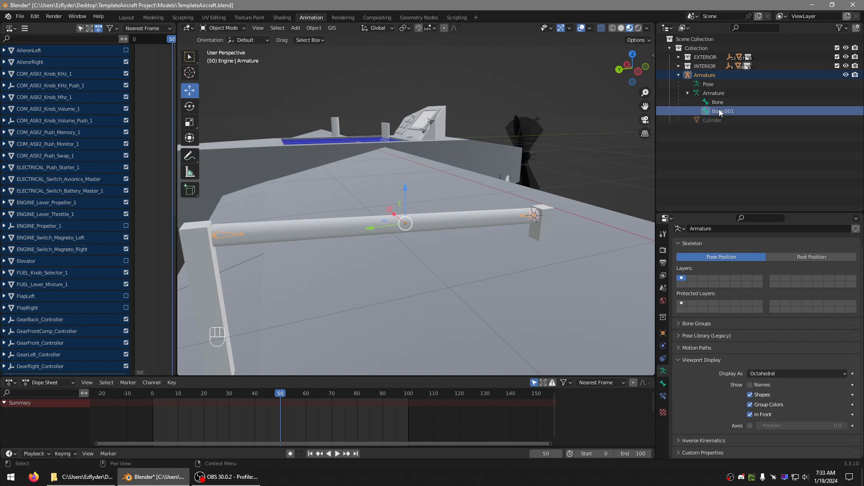
double_click(719, 111)
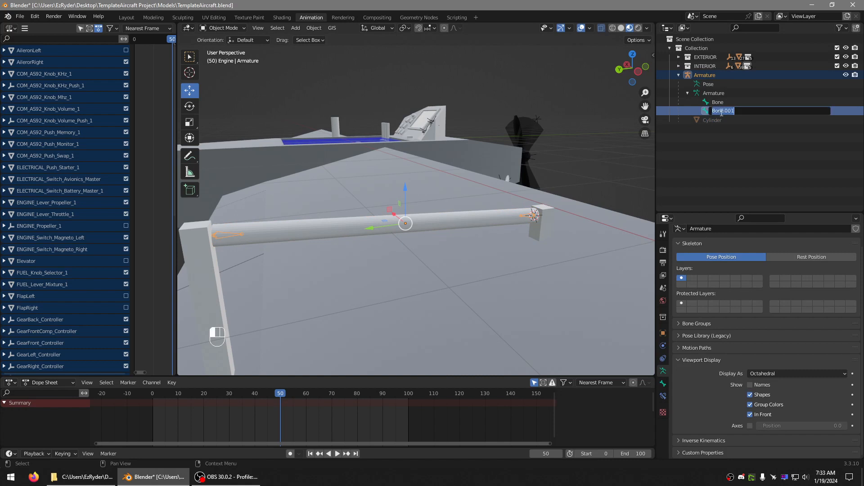
key("shift")
type("Base")
key("Return")
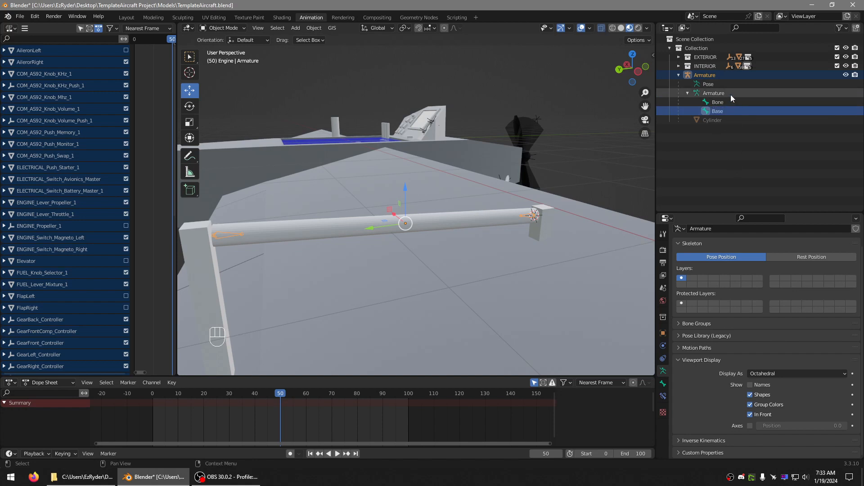
double_click(720, 102)
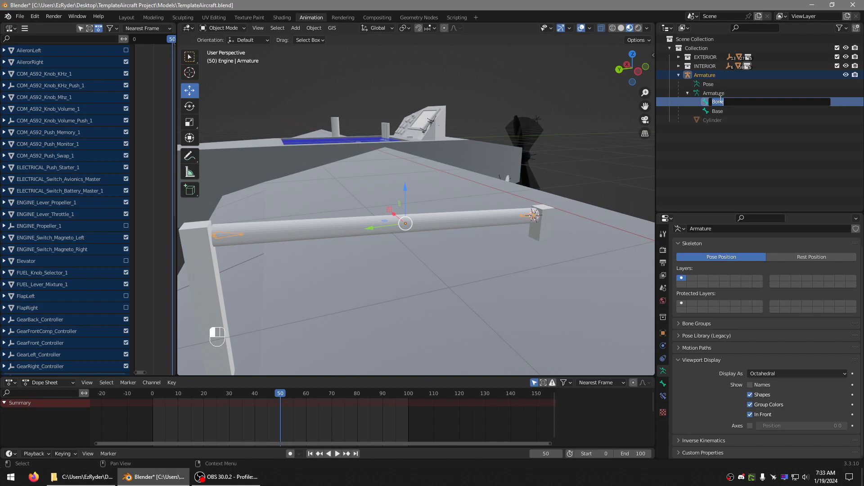
type("Mover")
key("Return")
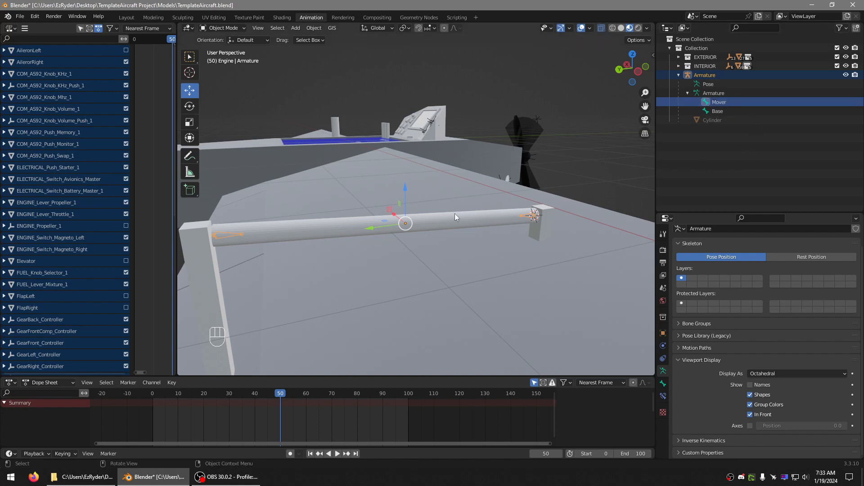
- Select the rod again and check that its vertex groups carry the new bone names Mover and Base
middle_click_drag(495, 176, 484, 222)
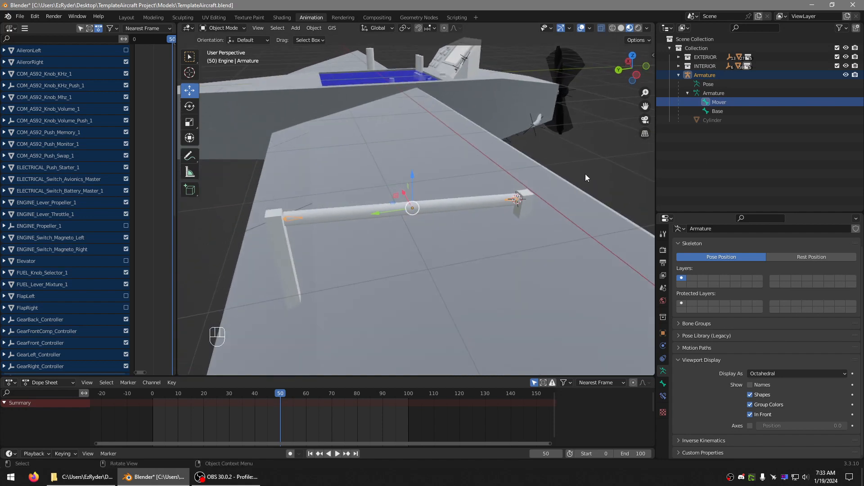
left_click(484, 221)
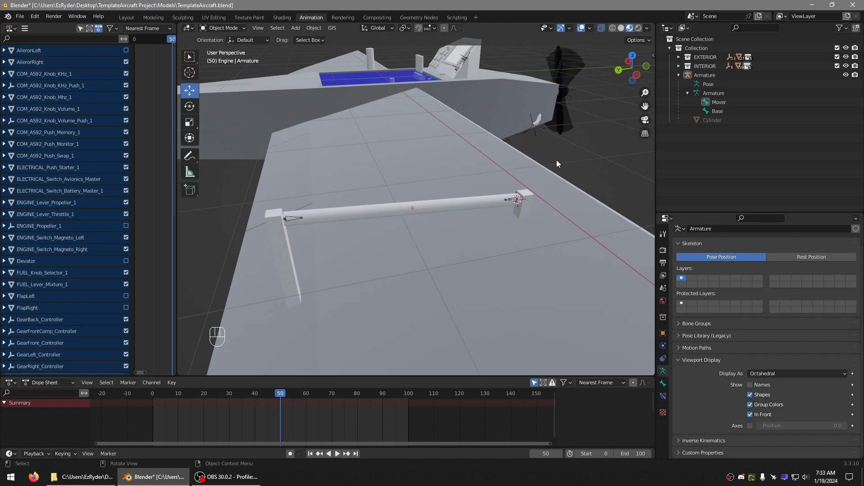
mouse_move(557, 230)
middle_mouse_down()
mouse_move(498, 224)
mouse_move(522, 218)
mouse_move(460, 237)
middle_mouse_up()
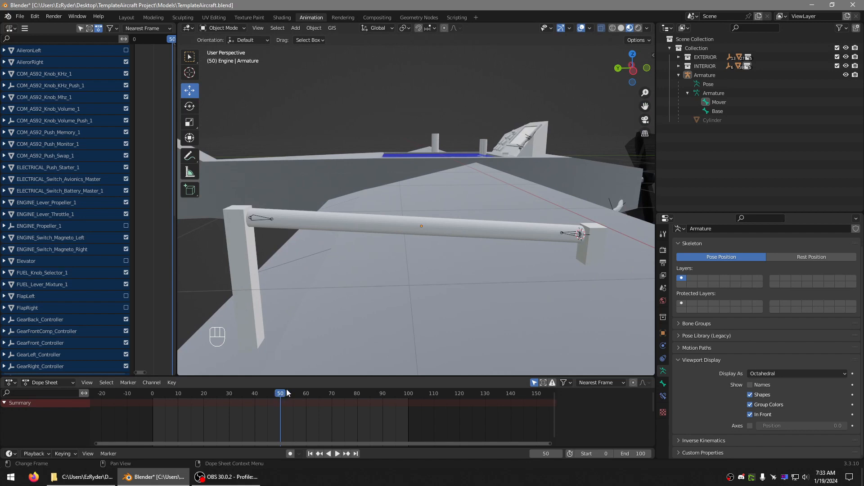
left_click(663, 383)
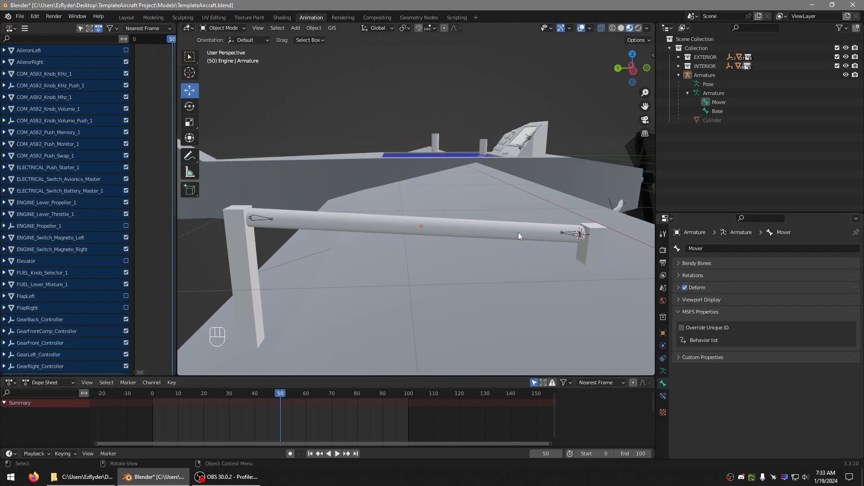
left_click(518, 232)
left_click(663, 396)
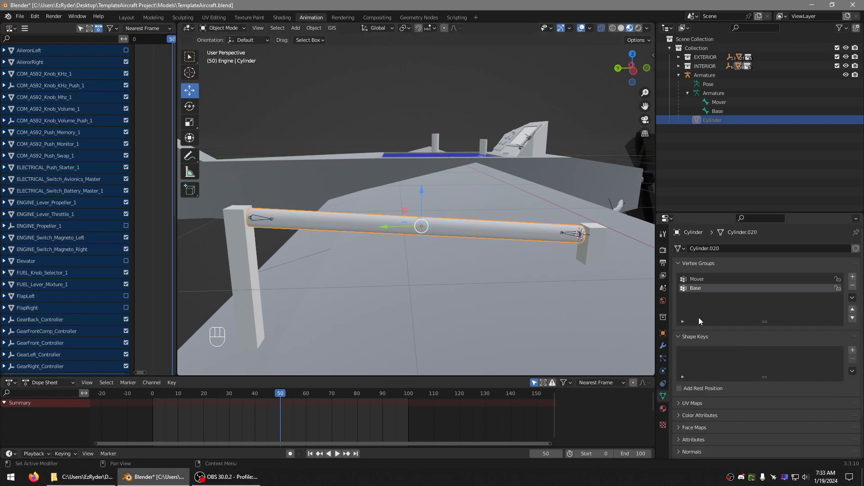
middle_click_drag(536, 253, 487, 258)
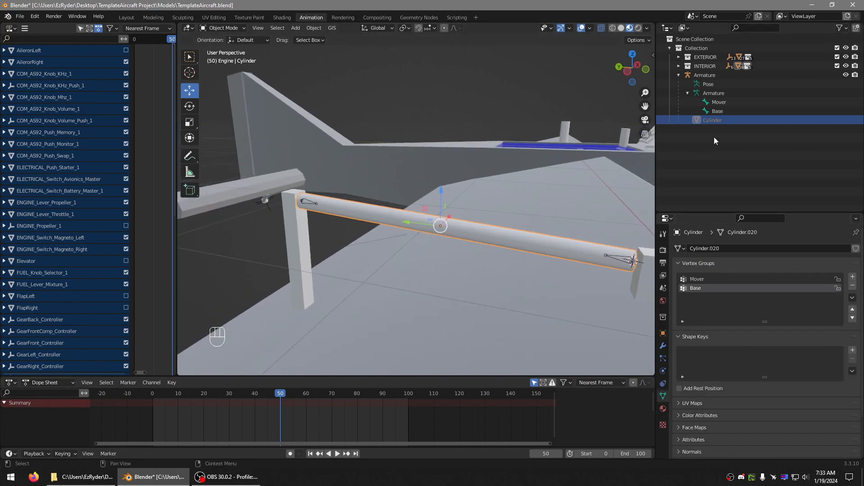
- Locate the rod in the scene hierarchy and move it and the wing post Cube.001 out of the Engine collection
double_click(705, 76)
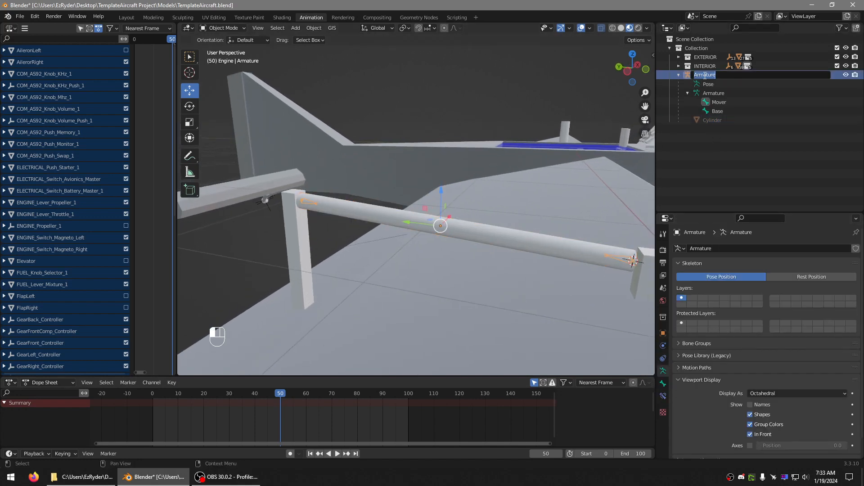
key("Return")
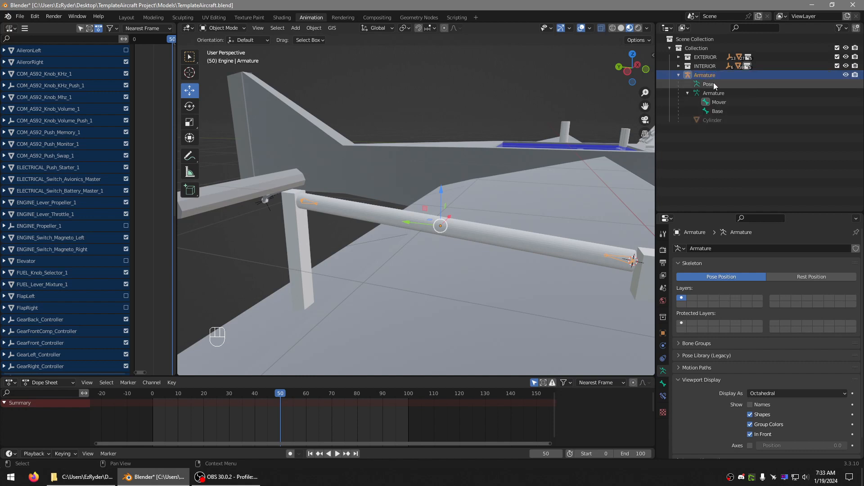
left_click(388, 209)
key("KP_Decimal")
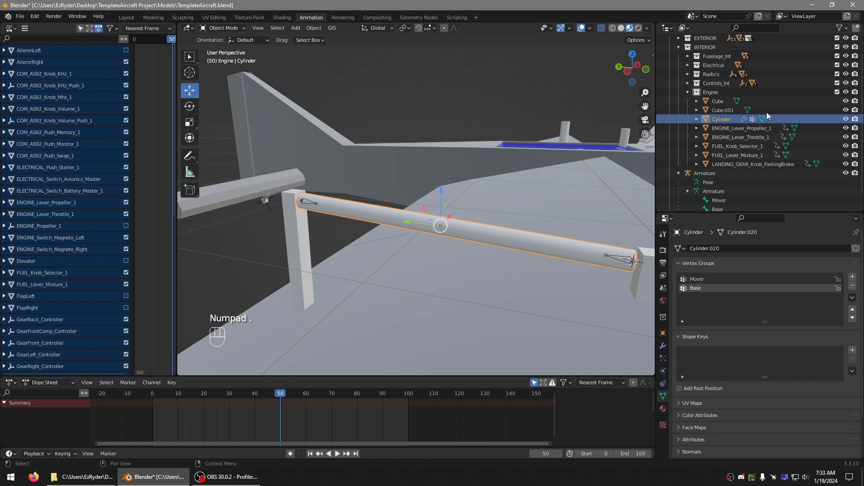
left_click_drag(724, 119, 716, 46)
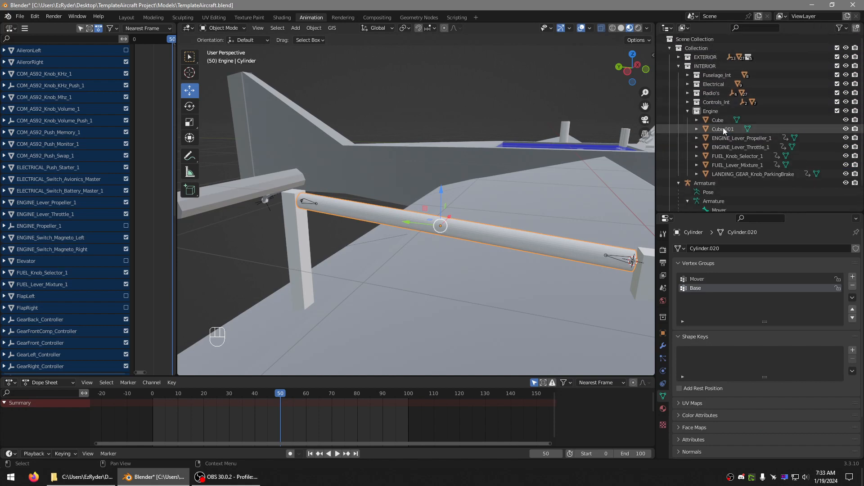
left_click_drag(722, 129, 717, 51)
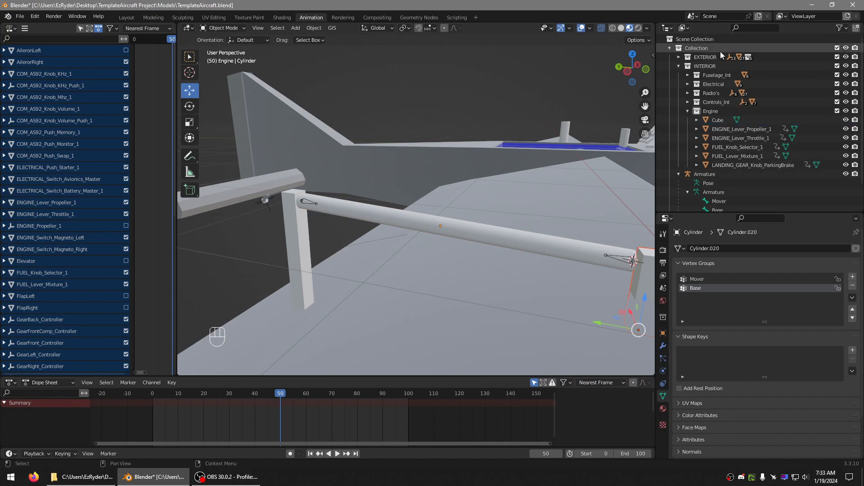
- Move the aileron post Cube from the Engine collection into the EXTERIOR collection and expand that collection
left_click(717, 119)
double_click(715, 119)
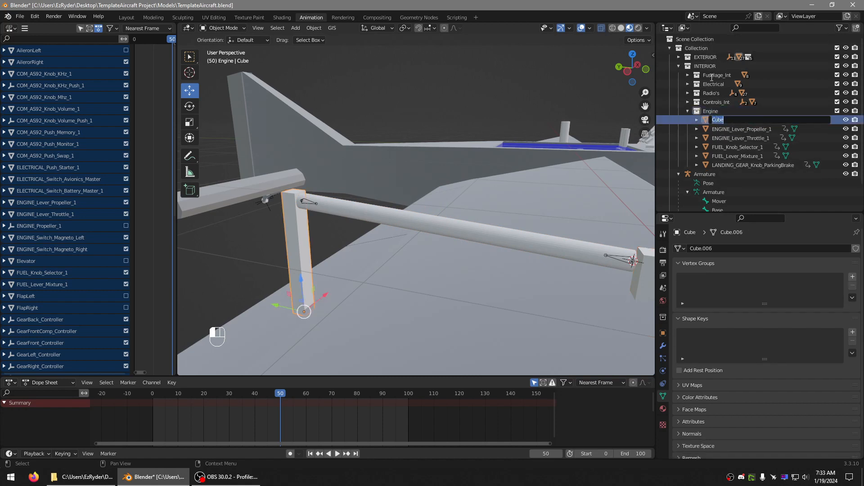
left_click(715, 112)
left_click(712, 126)
left_click(712, 120)
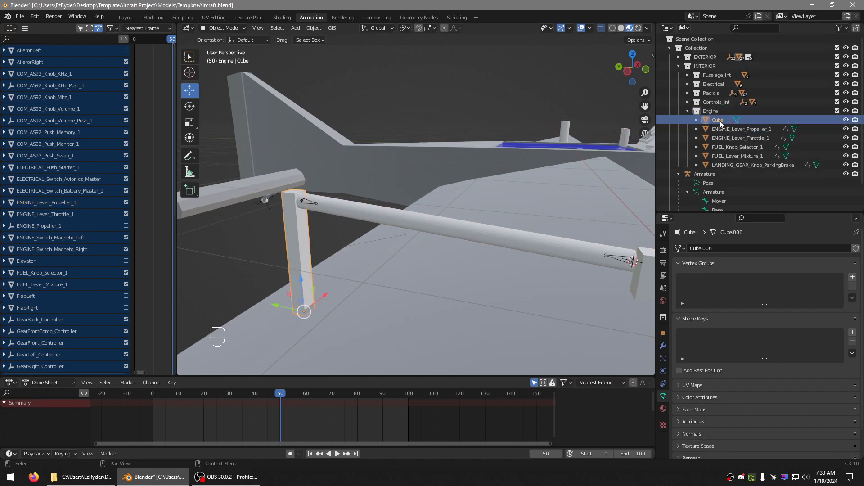
left_click_drag(720, 121, 679, 61)
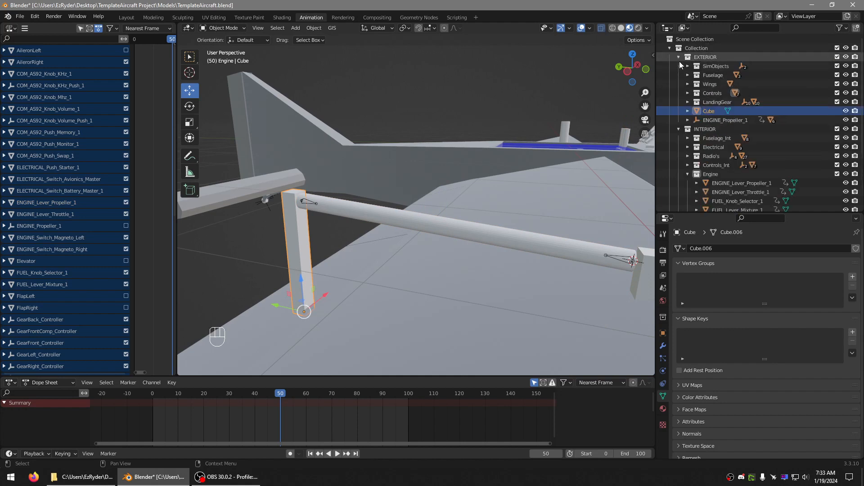
- Collapse the EXTERIOR and INTERIOR collections and try to move the wing post Cube.001 into the top-level Collection
left_click(679, 57)
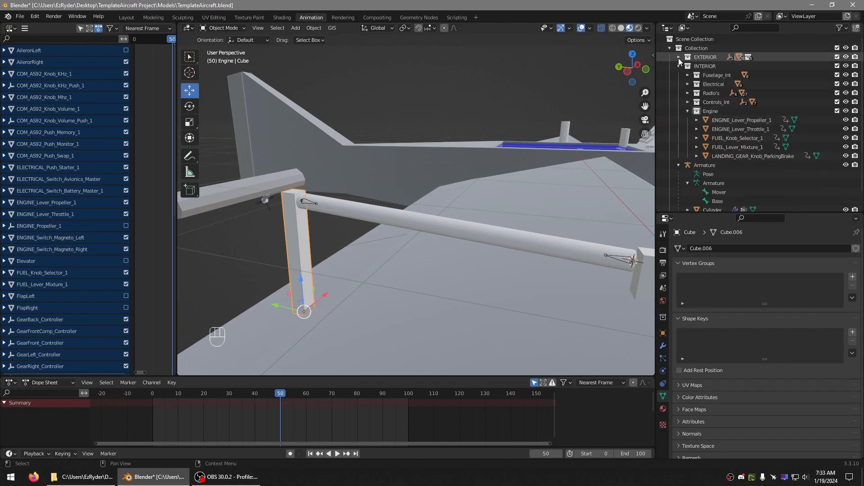
left_click(680, 66)
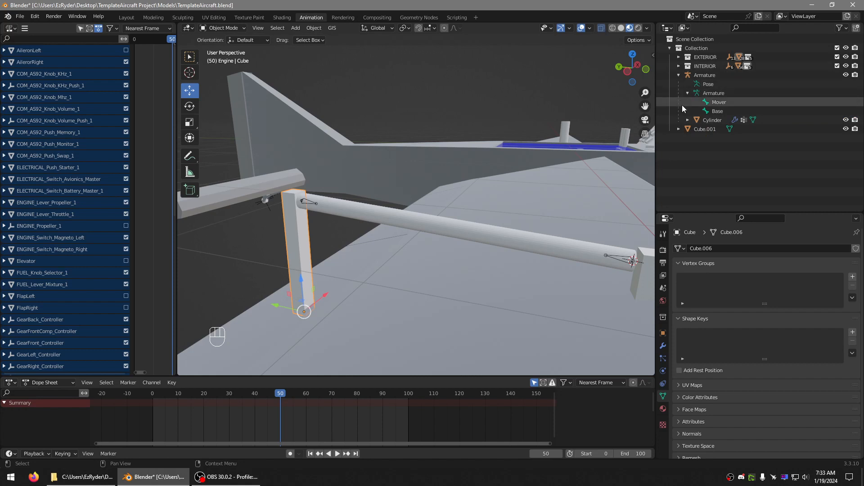
left_click_drag(695, 130, 705, 49)
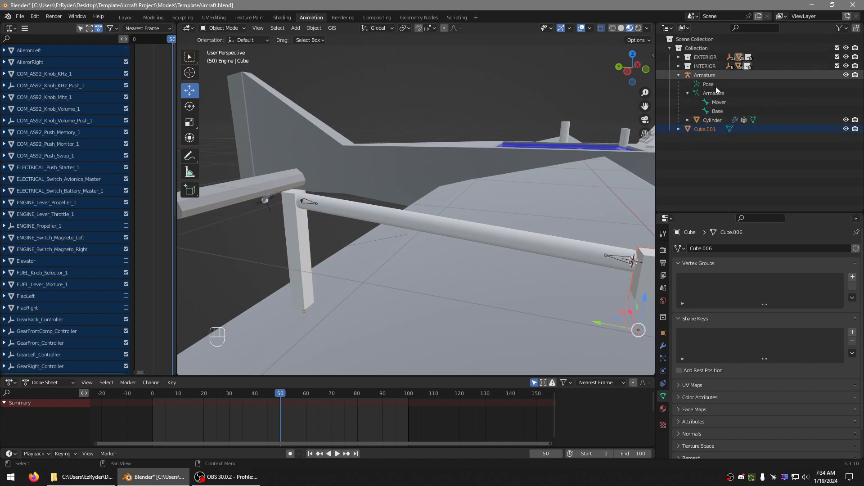
left_click(704, 130)
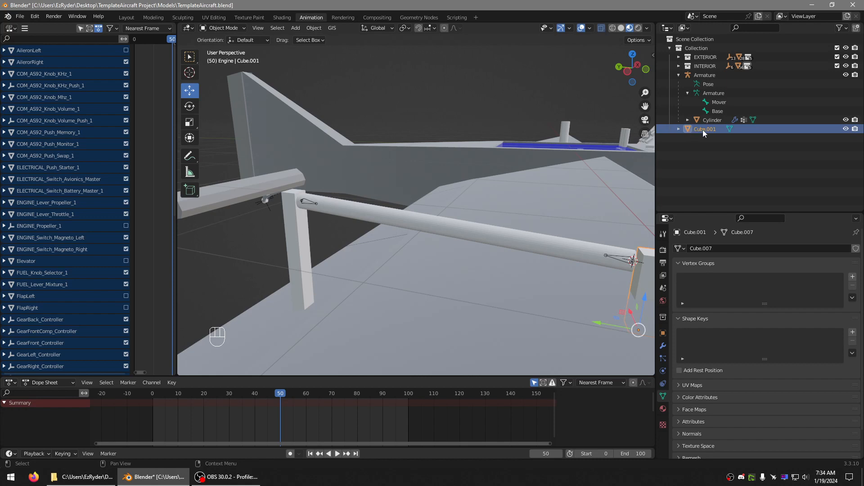
left_click_drag(703, 130, 715, 50)
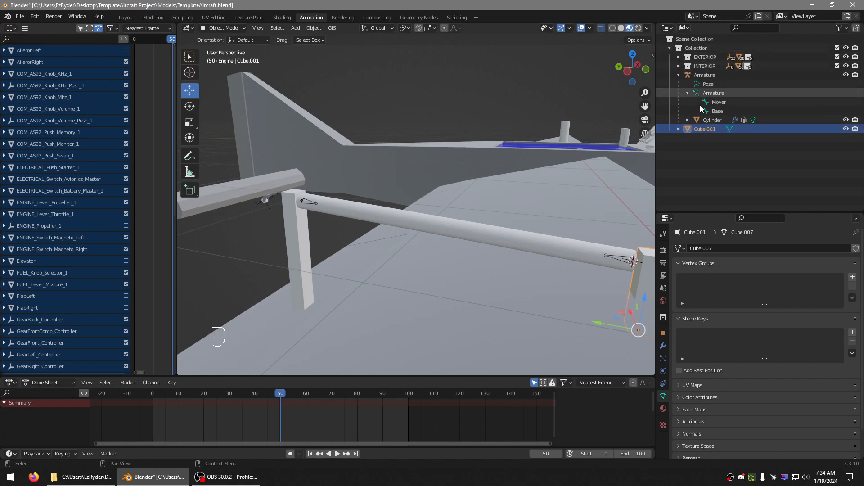
- Clear the rod's parent while keeping its transformation, and collapse the armature's bone list in the scene hierarchy
left_click(710, 120)
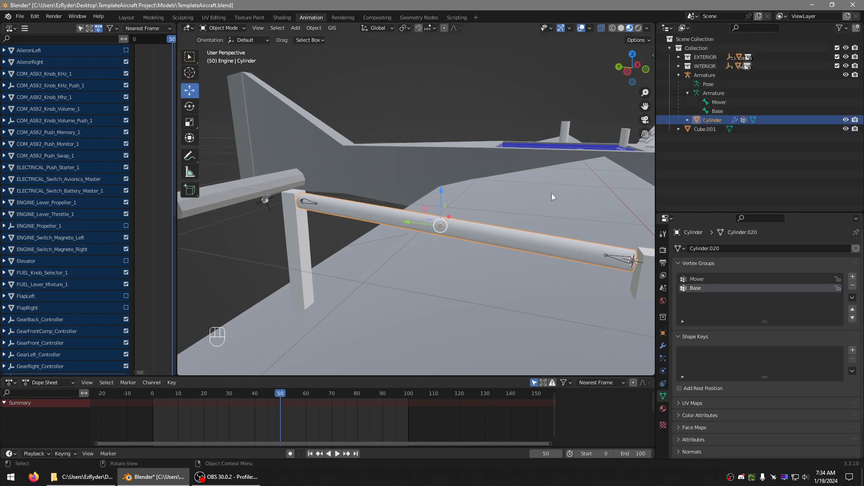
key("KP_Decimal")
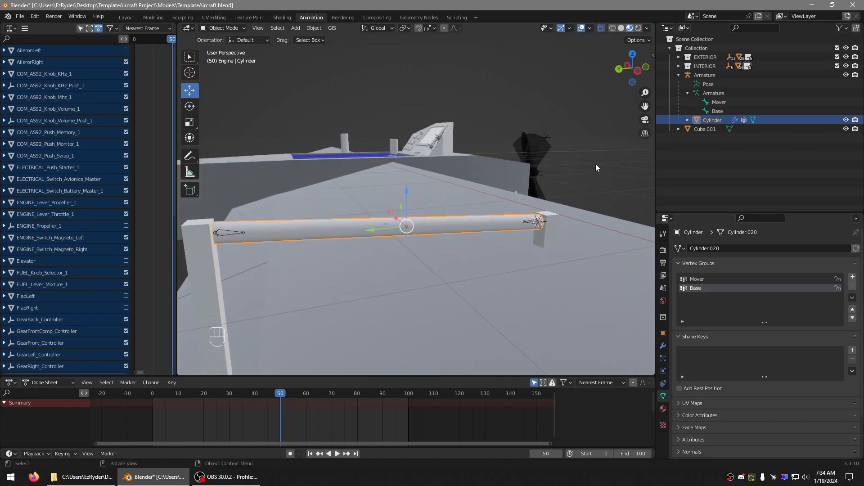
right_click(320, 87)
mouse_move(295, 176)
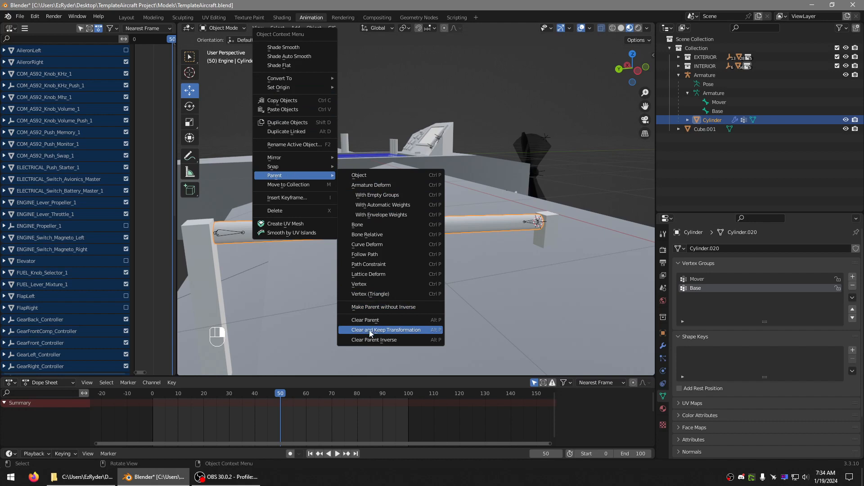
left_click(403, 331)
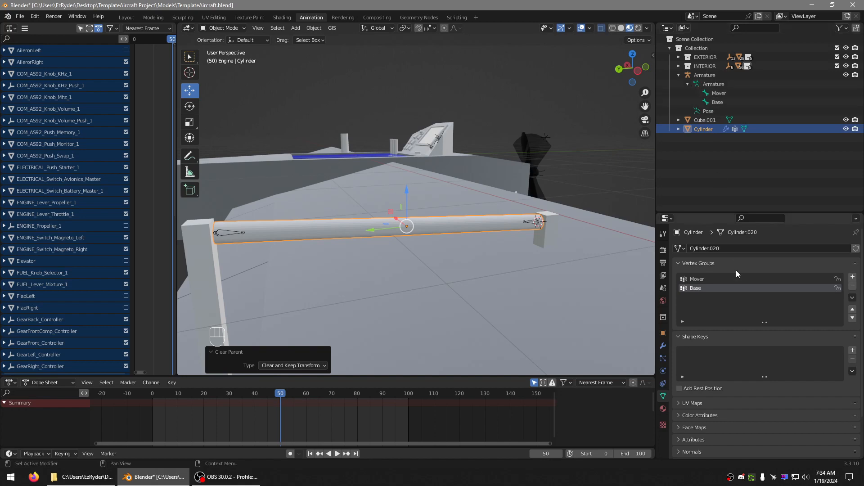
left_click(687, 84)
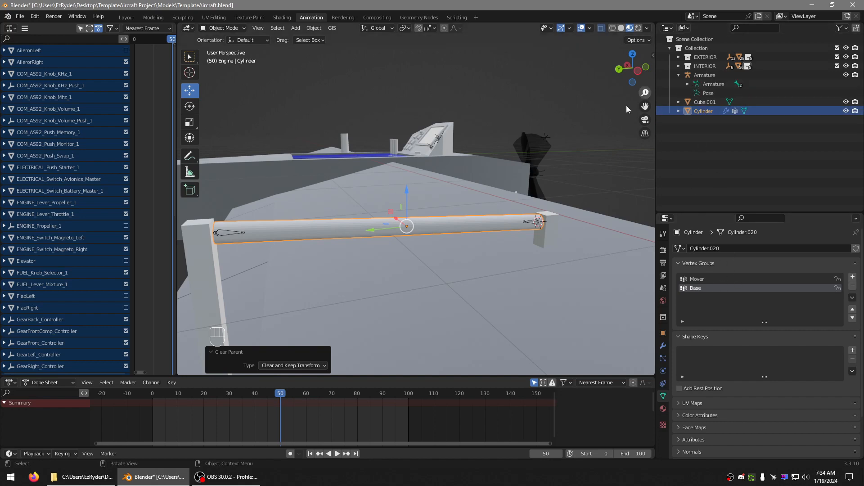
- Put the rod in Weight Paint mode and enter Edit Mode on its mesh
middle_click_drag(401, 223, 399, 179)
left_click(385, 183)
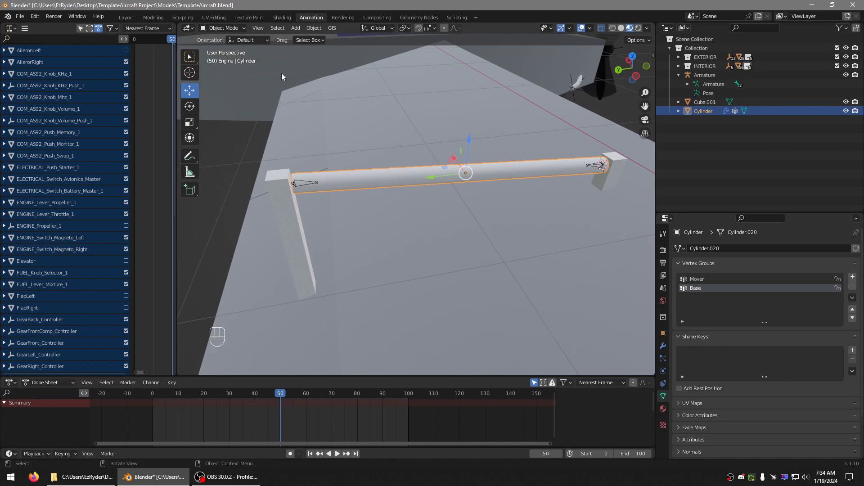
left_click(226, 28)
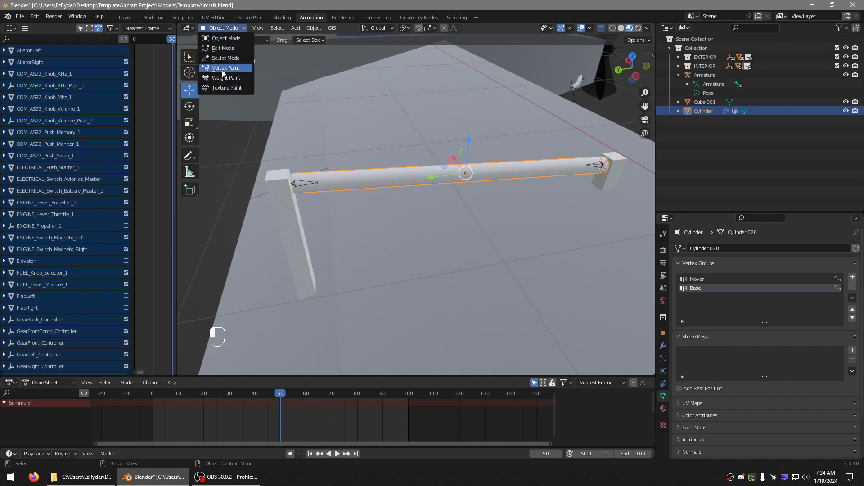
left_click(220, 84)
mouse_move(254, 106)
middle_mouse_down()
mouse_move(347, 130)
mouse_move(326, 126)
middle_mouse_up()
key("Tab")
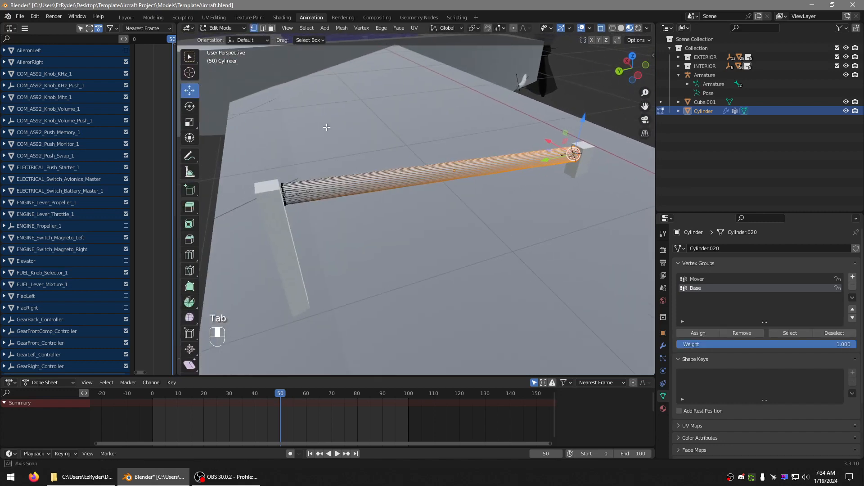
- Assign the rod's end vertices at the wing post to the Base vertex group with weight 1.000 and view the weights
middle_click_drag(476, 152, 346, 161, "shift")
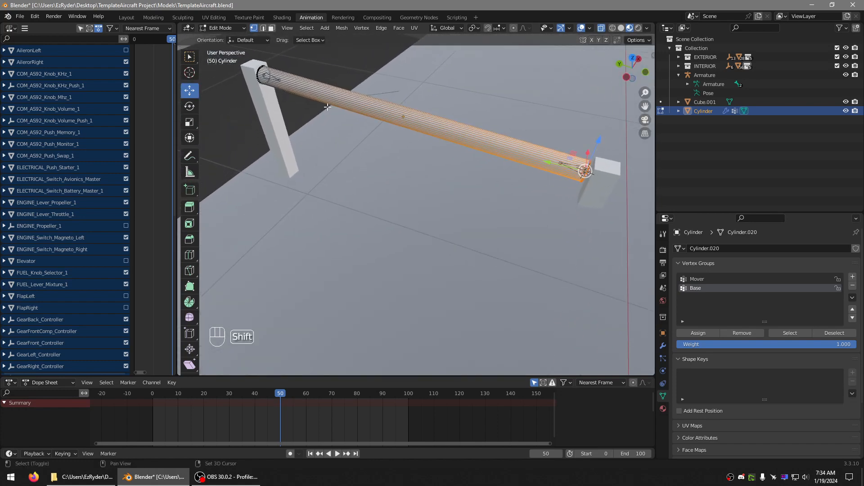
left_click_drag(310, 51, 227, 122)
middle_click_drag(246, 133, 311, 151)
middle_click_drag(476, 192, 502, 192)
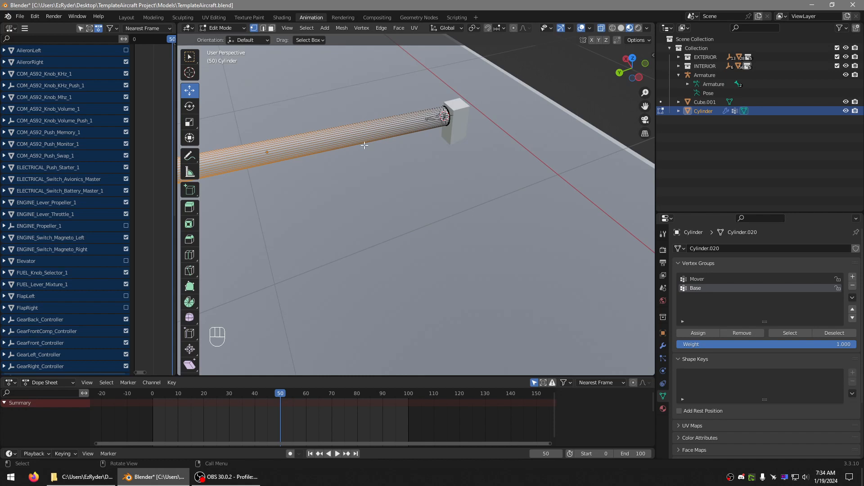
middle_click_drag(364, 145, 354, 195)
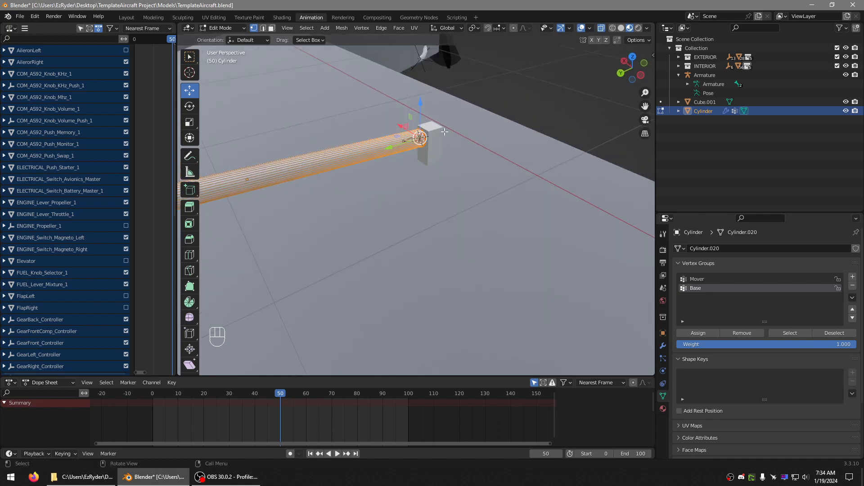
middle_click_drag(444, 131, 410, 129)
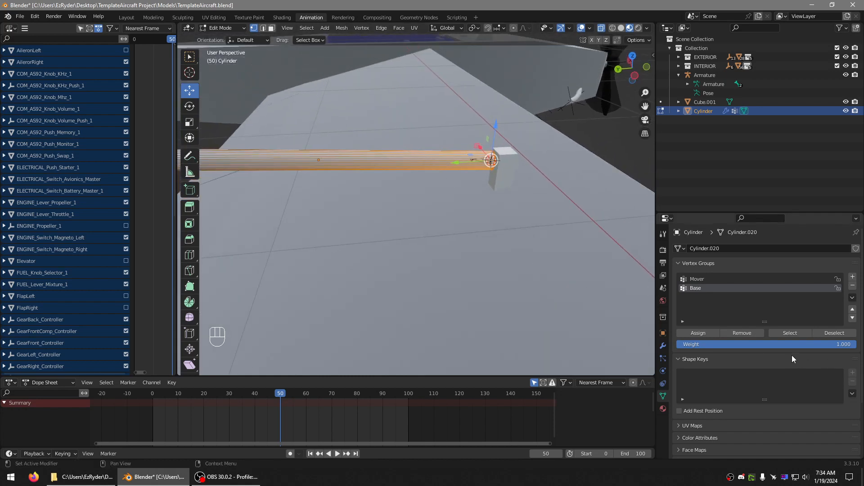
left_click(698, 333)
key("Tab")
mouse_move(536, 235)
middle_mouse_down()
mouse_move(467, 234)
mouse_move(475, 222)
mouse_move(476, 241)
middle_mouse_up()
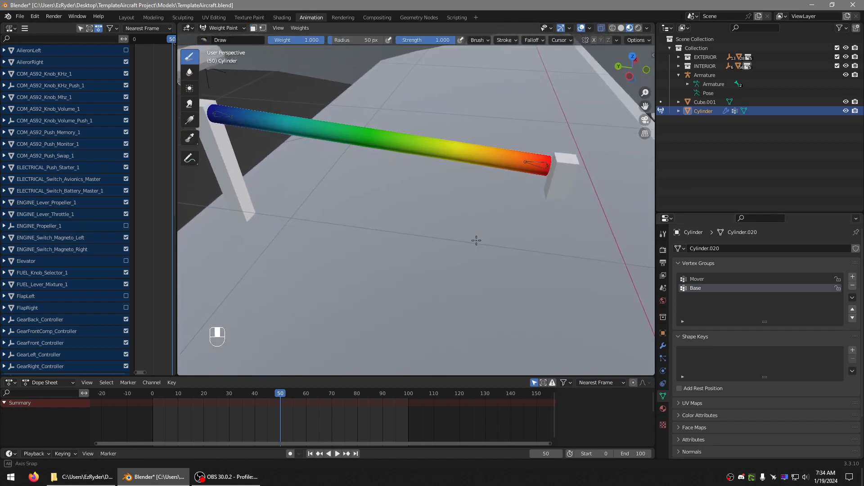
- Assign the rod's end vertices at the aileron post to the Mover vertex group with weight 1.000 and view the weights
key("Tab")
middle_click_drag(359, 219, 438, 243, "shift")
middle_click_drag(373, 222, 363, 173)
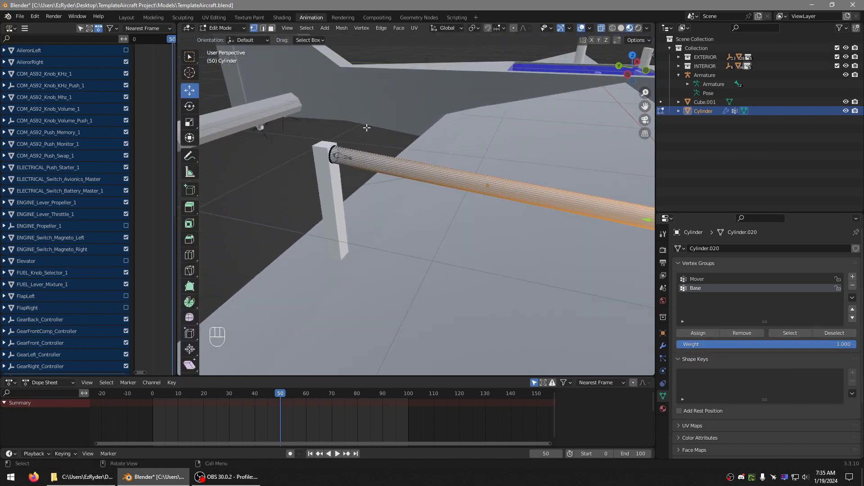
left_click_drag(366, 130, 301, 198)
left_click(704, 279)
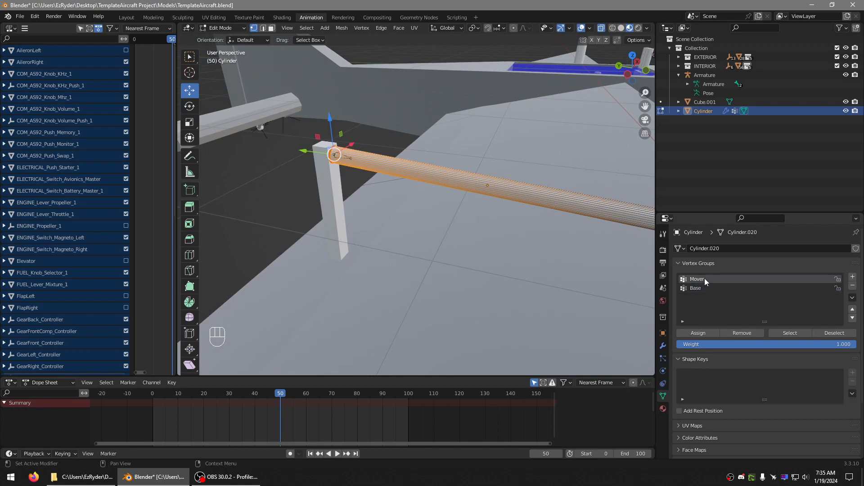
left_click(697, 333)
key("Tab")
mouse_move(398, 279)
middle_mouse_down()
mouse_move(471, 276)
mouse_move(457, 264)
mouse_move(441, 268)
middle_mouse_up()
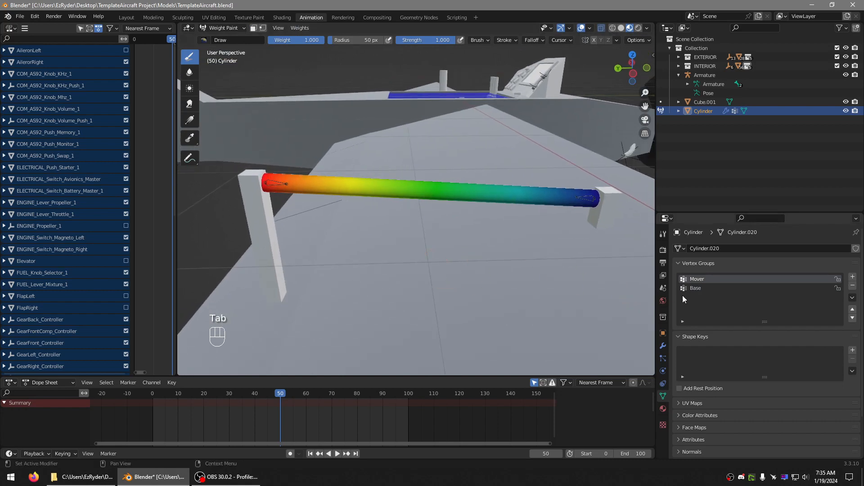
- Compare the painted weights of the Base and Mover groups, and return the rod to Object Mode
left_click(696, 288)
left_click(696, 280)
left_click(230, 28)
left_click(226, 38)
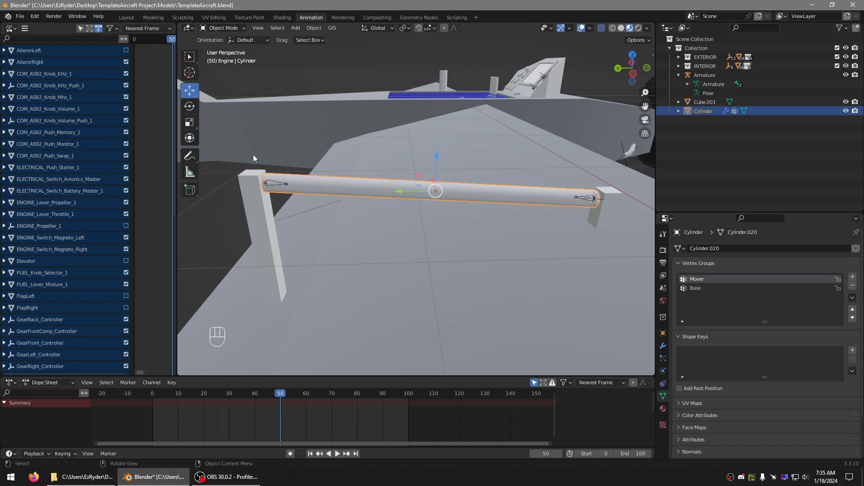
- Put the armature in Pose Mode and test the rod's deformation by temporarily moving the Mover bone
left_click(269, 182)
left_click(222, 28)
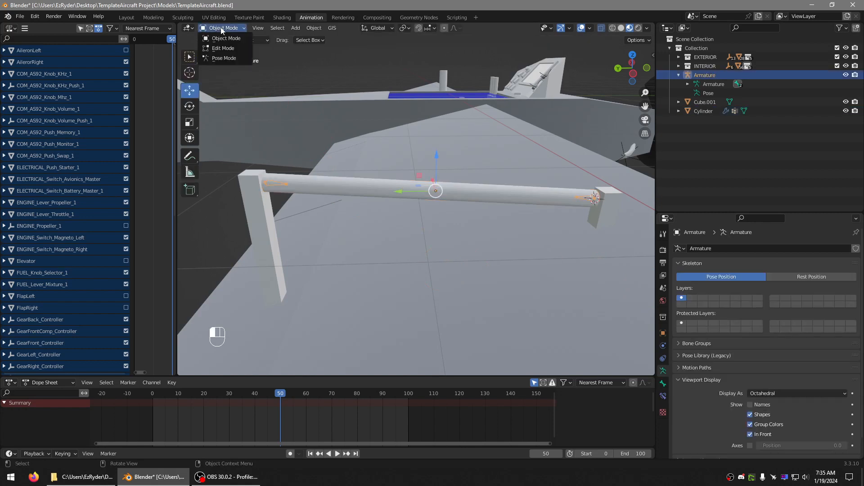
left_click(224, 58)
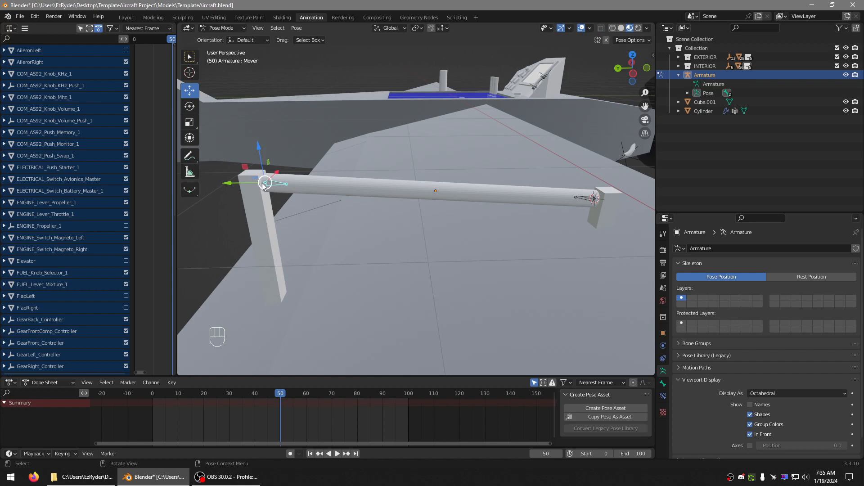
key("f")
key("g")
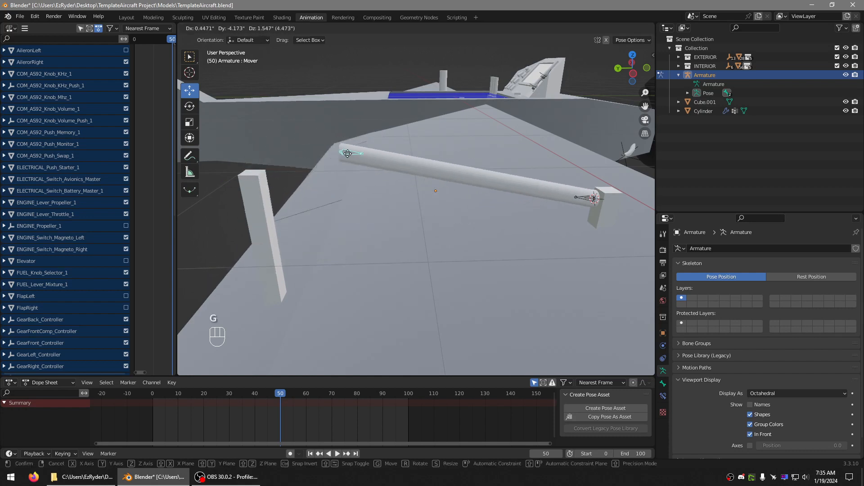
left_click(266, 182)
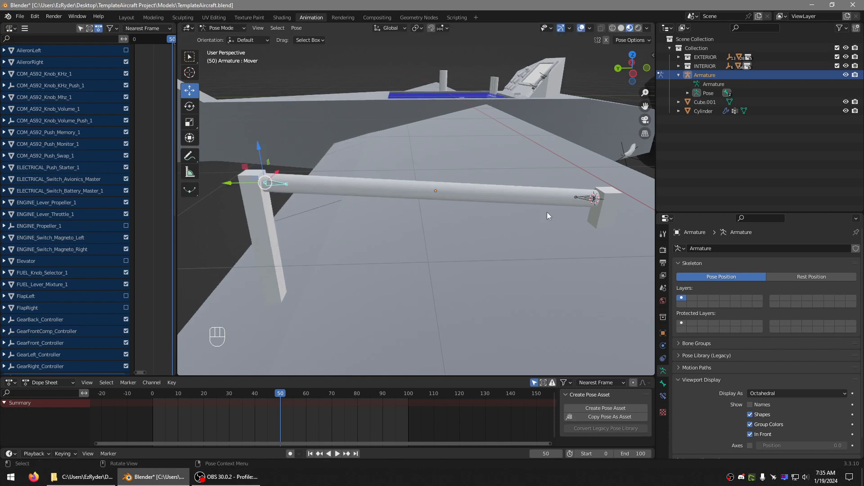
- Test the rod's other end by temporarily moving the Base bone, cancel the move and deselect the bones
left_click(595, 198)
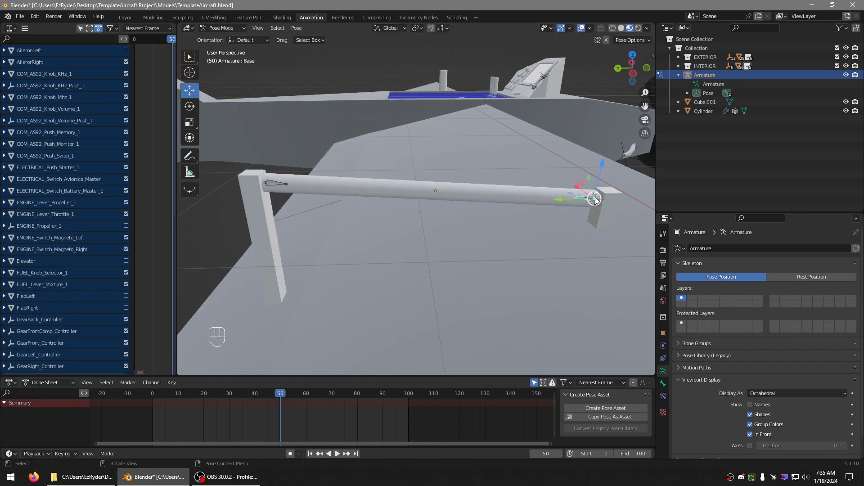
key("g")
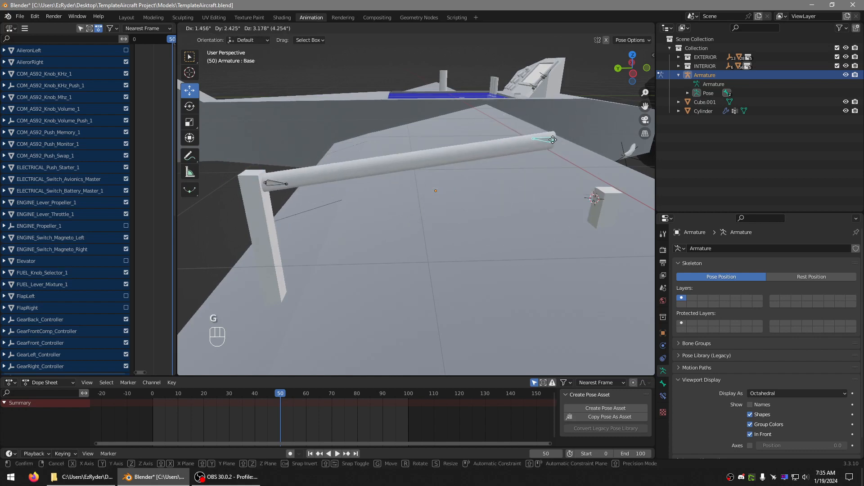
right_click(553, 140)
middle_click_drag(336, 183, 407, 187)
left_click(375, 188)
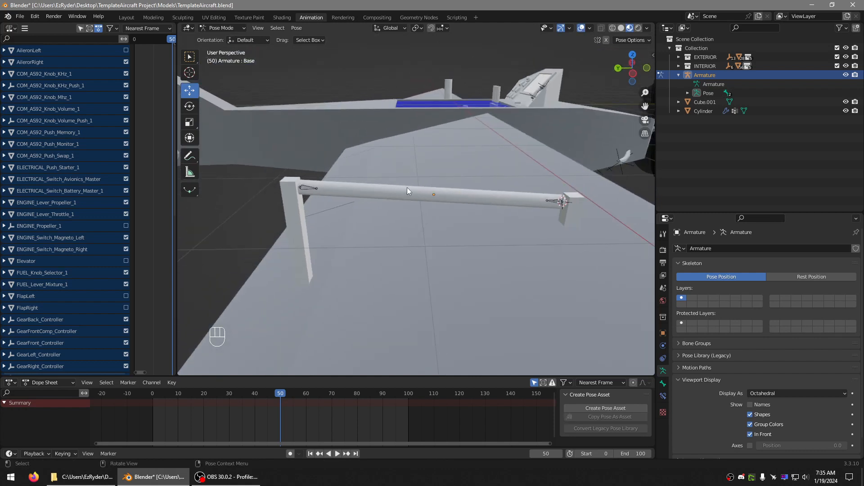
- Return the armature to Object Mode and select the rod
key("Tab")
left_click(211, 28)
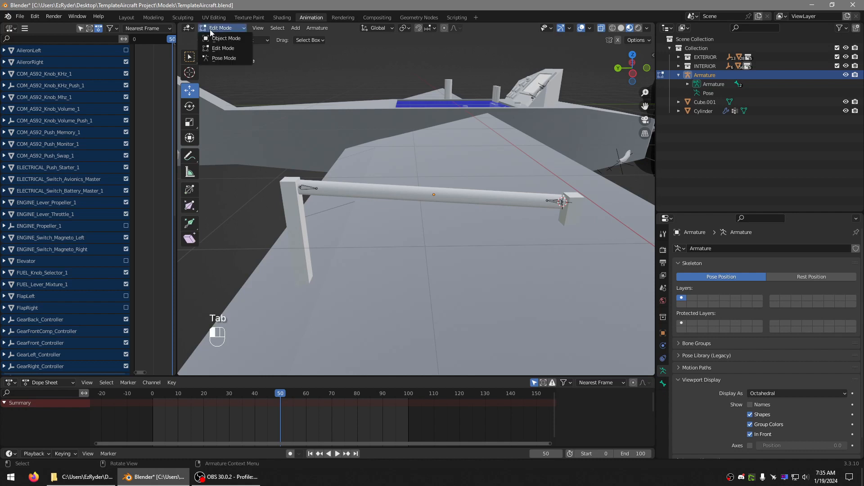
left_click(381, 190)
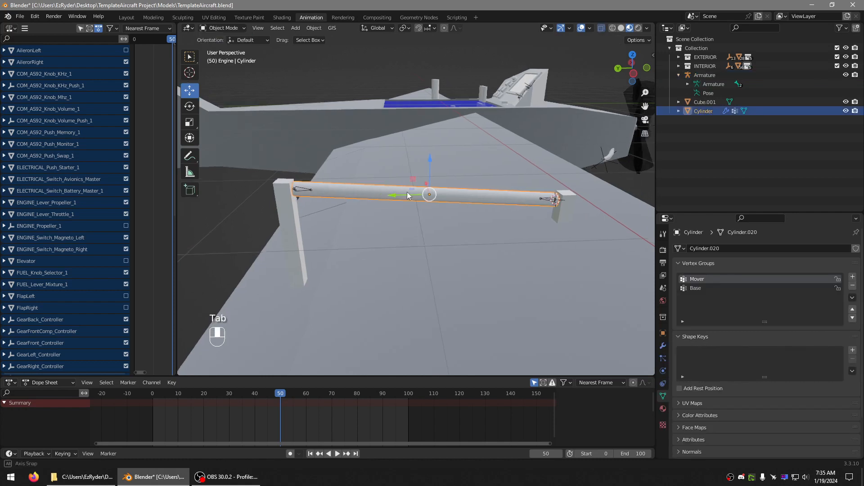
- Examine the rod's mesh and its two ends from several angles in Edit Mode and Object Mode
key("Tab")
middle_click_drag(382, 190, 461, 181)
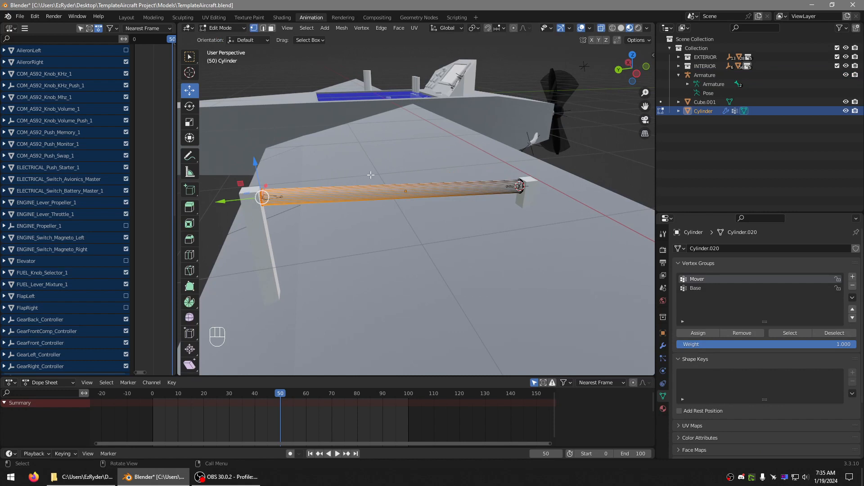
scroll(371, 175, "up", 1)
middle_click_drag(371, 175, 425, 191)
key("Tab")
key("Tab")
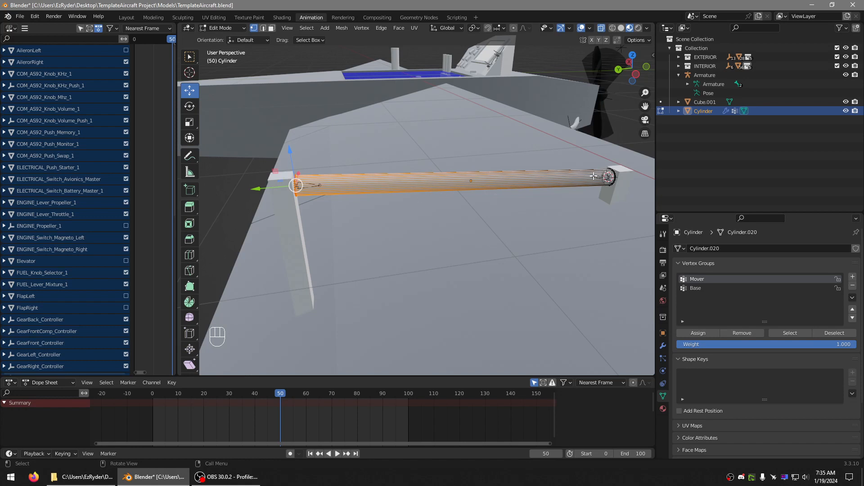
middle_click_drag(559, 174, 460, 153)
key("Tab")
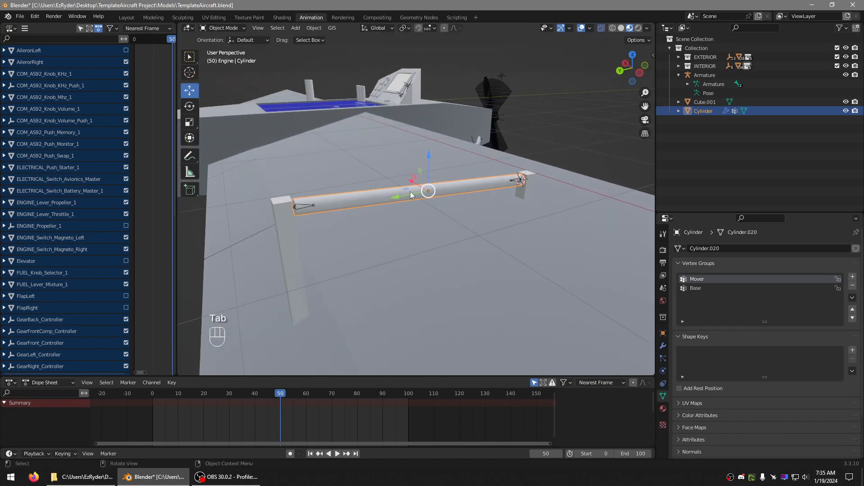
middle_click_drag(337, 224, 329, 196)
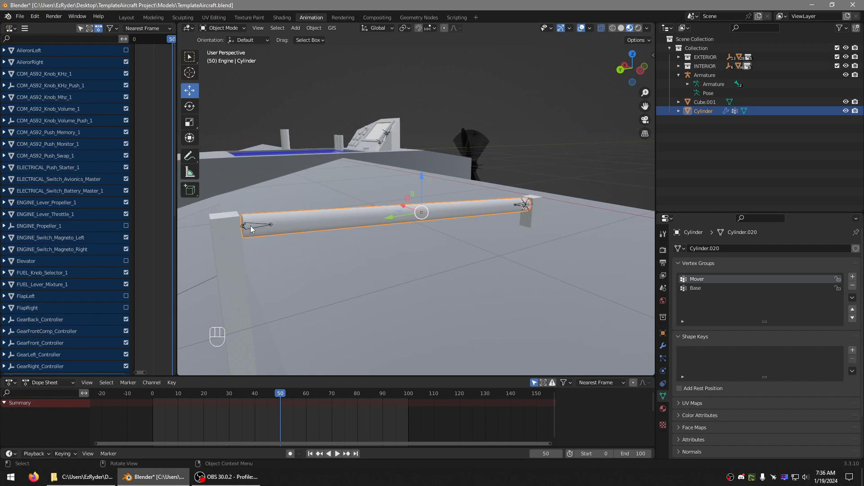
- Inspect where the rod meets the aileron's post and the fixed post from several angles
left_click(223, 28)
left_click(228, 36)
left_click(212, 231)
middle_click_drag(213, 231, 542, 273)
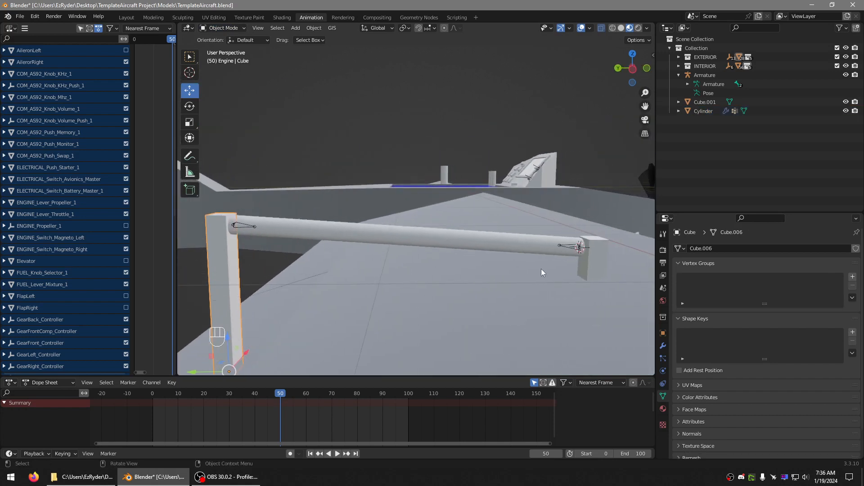
left_click(574, 245)
middle_click_drag(609, 242, 390, 298)
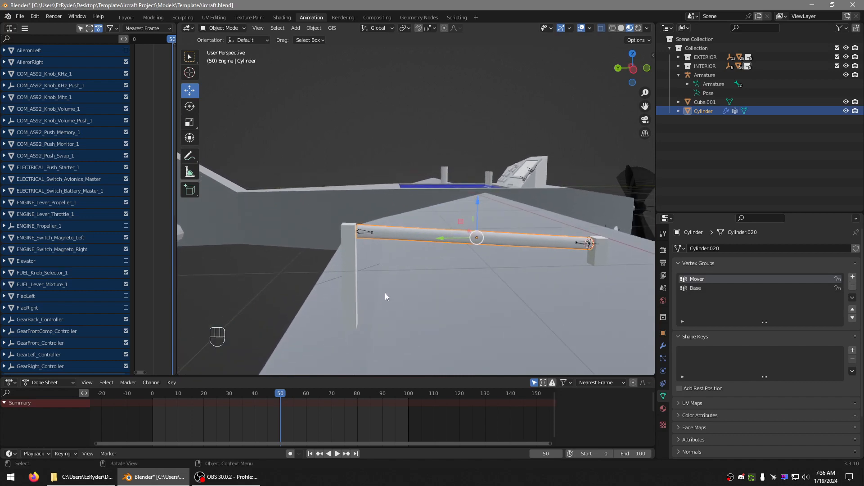
- Put the armature in Pose Mode and select both of its bones
left_click(363, 233)
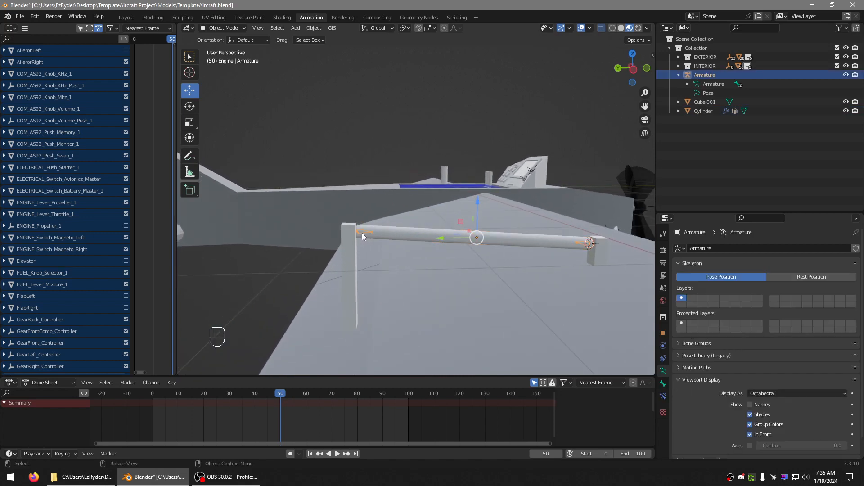
left_click(222, 28)
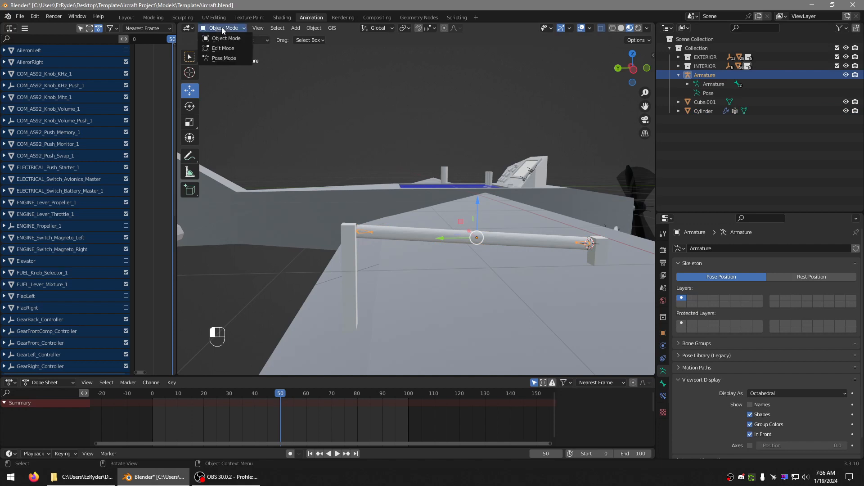
left_click(221, 58)
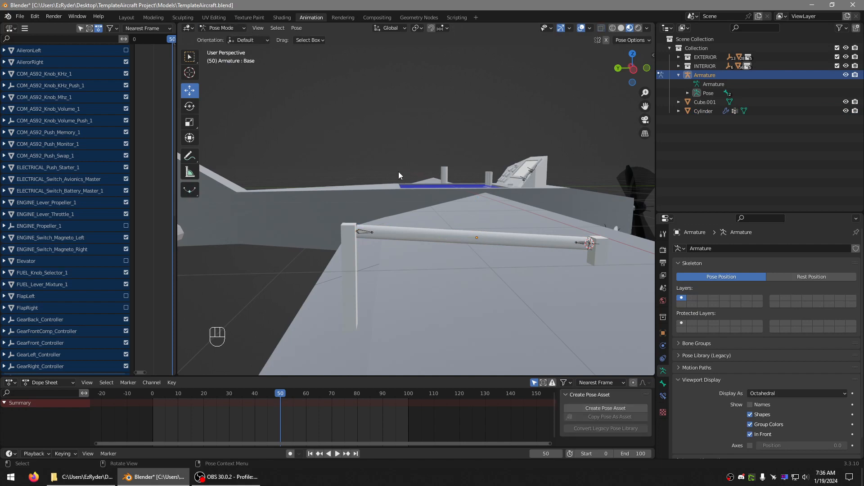
key("a")
middle_click_drag(398, 172, 434, 193)
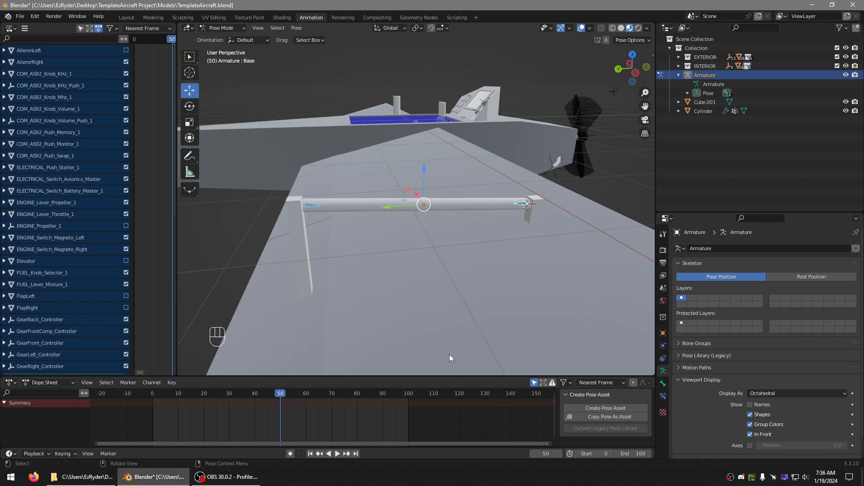
- Set the active keying set to Location & Rotation and keyframe both bones at frame 50
left_click_drag(444, 375, 441, 338)
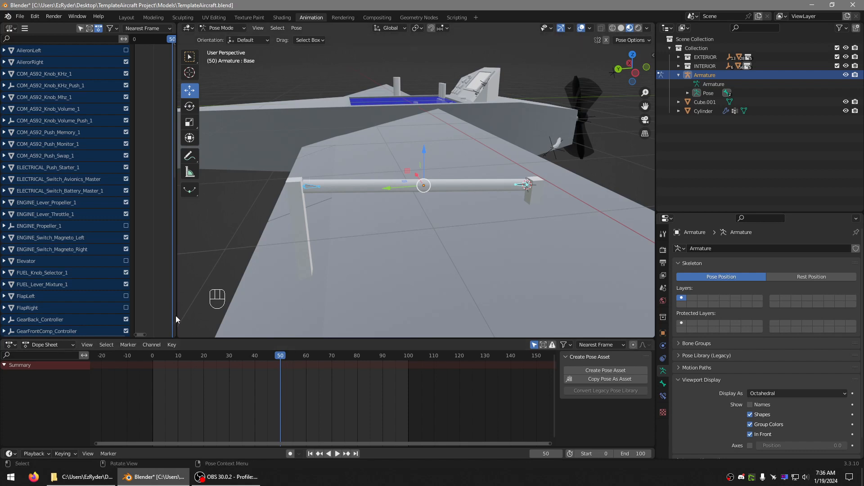
left_click(63, 453)
left_click(67, 404)
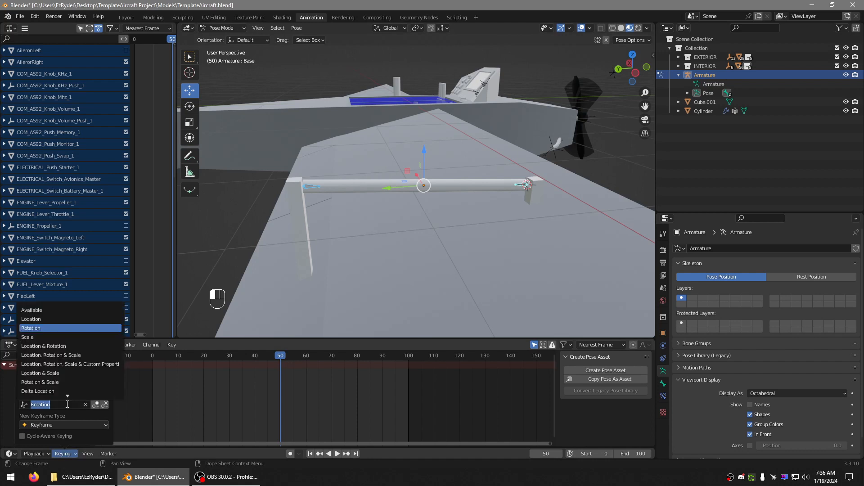
left_click(44, 346)
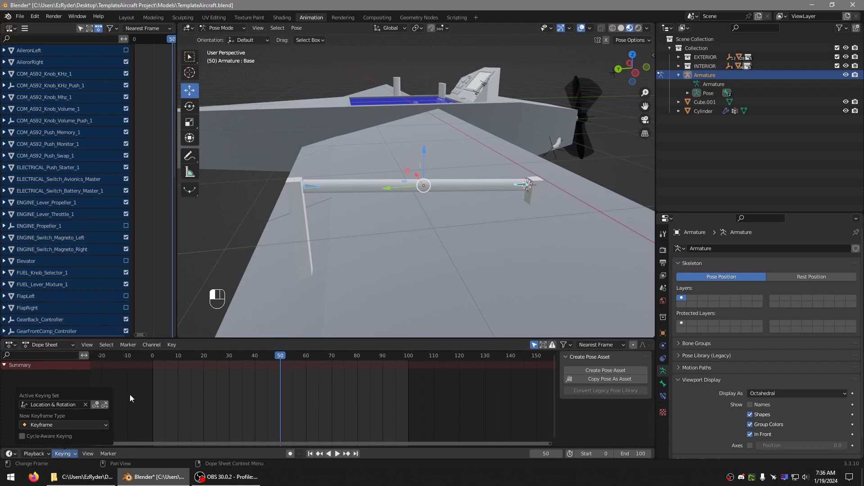
left_click(94, 404)
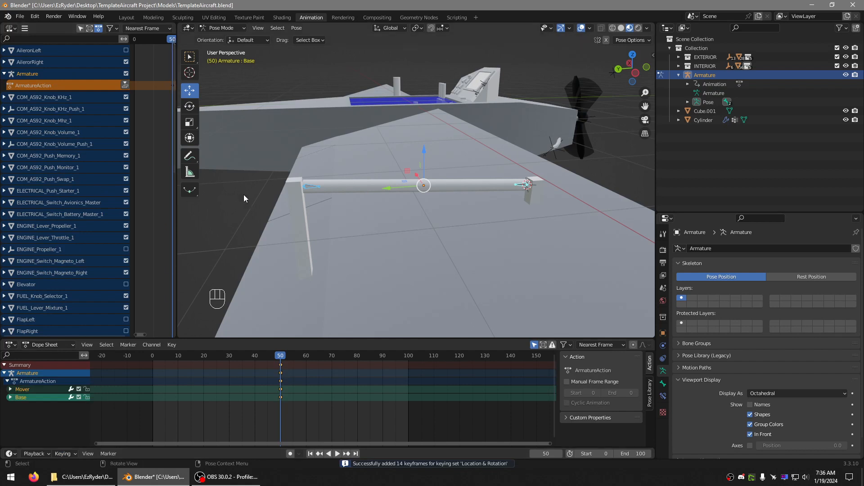
- Expand the AilerorRight animation and check the frame range of its HANDLING_Aileron_R strip
middle_click_drag(264, 196, 391, 193)
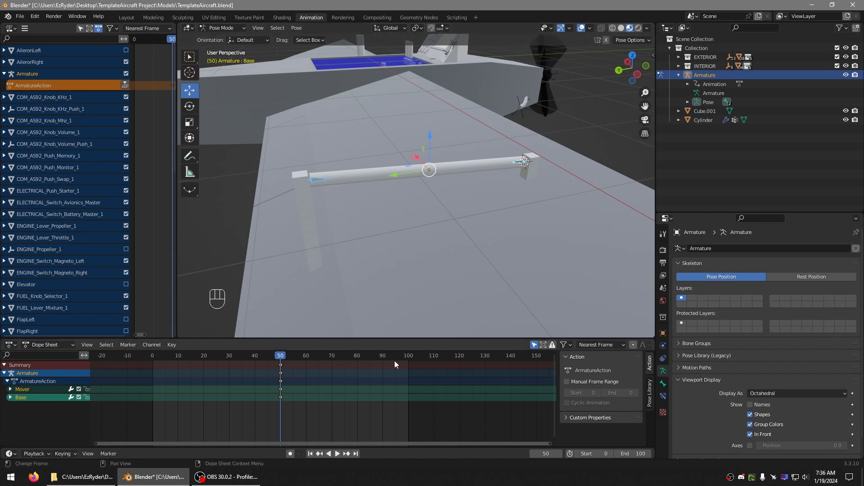
left_click(27, 62)
left_click(4, 62)
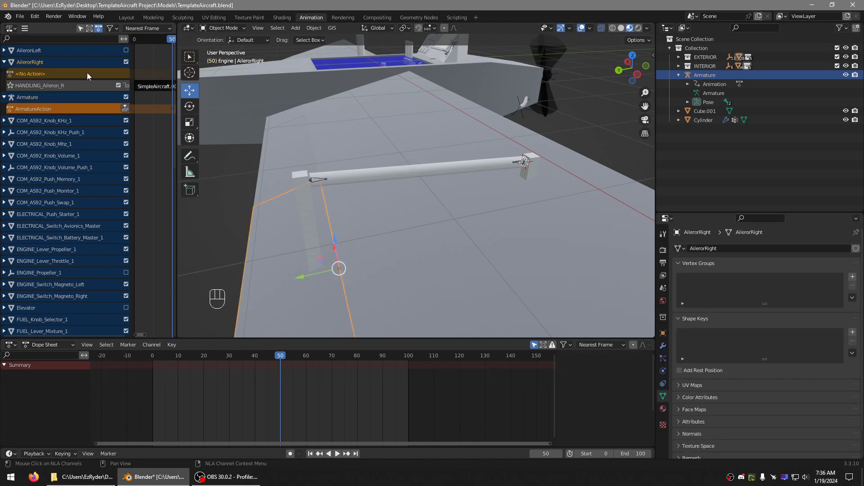
left_click_drag(133, 153, 43, 147)
scroll(106, 117, "down", 5)
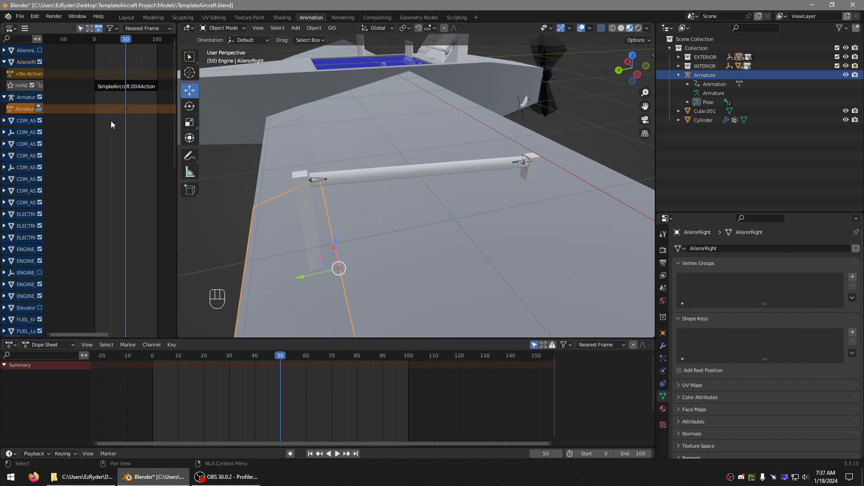
left_click(143, 87)
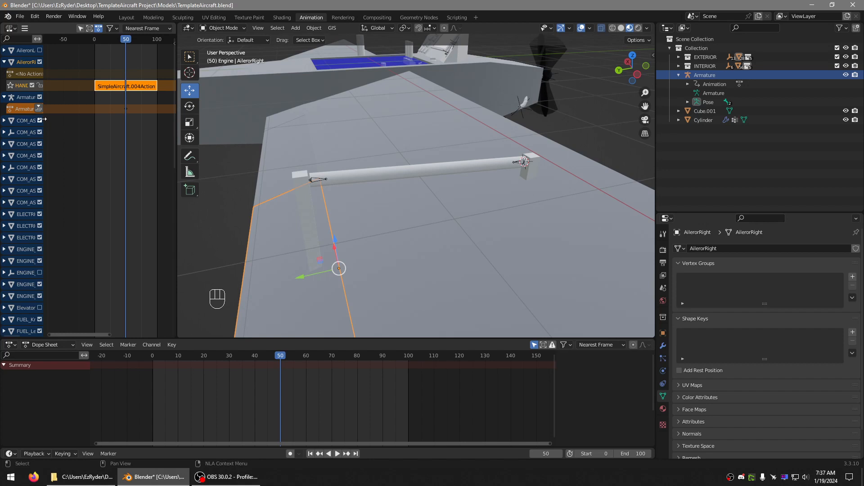
left_click_drag(44, 119, 121, 120)
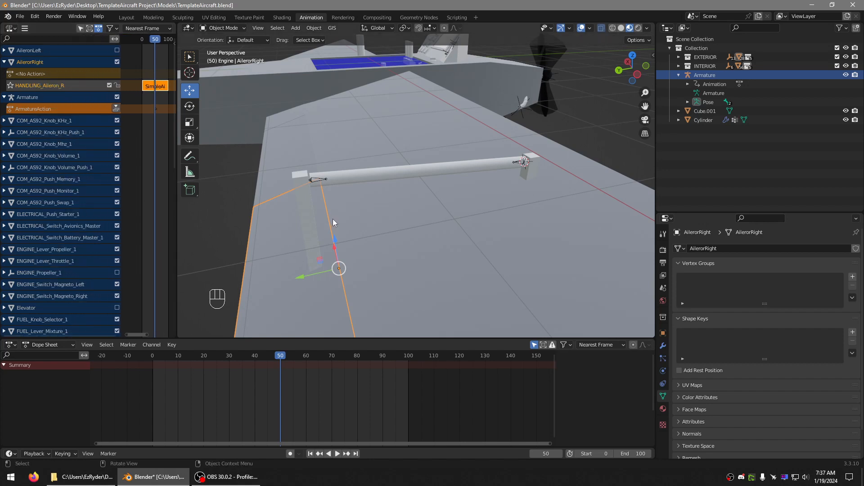
- Reselect the armature and put it back in Pose Mode
middle_click_drag(333, 219, 301, 223)
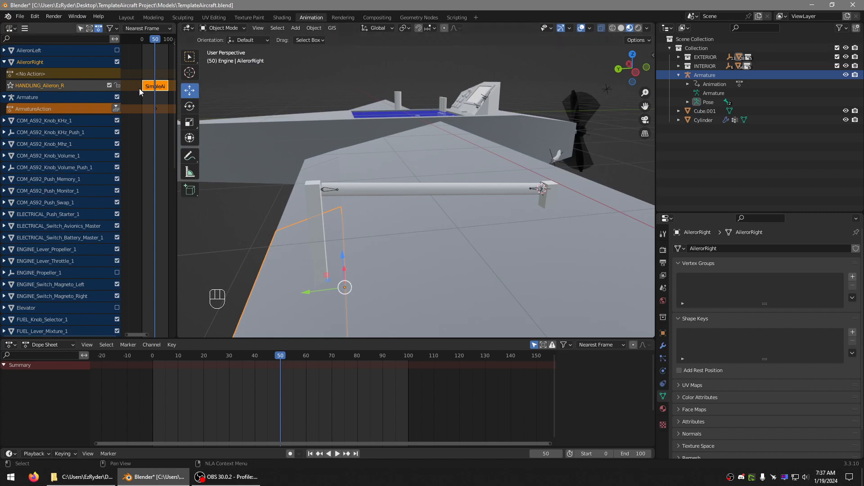
left_click(328, 191)
left_click(233, 28)
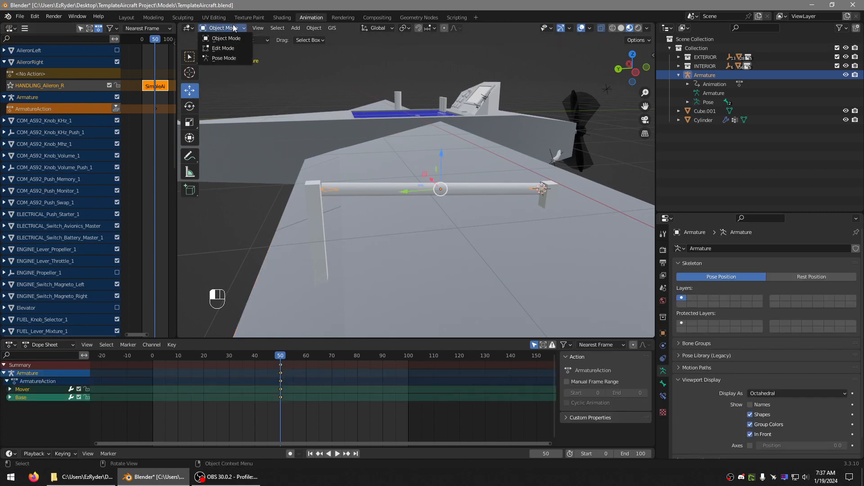
left_click(224, 58)
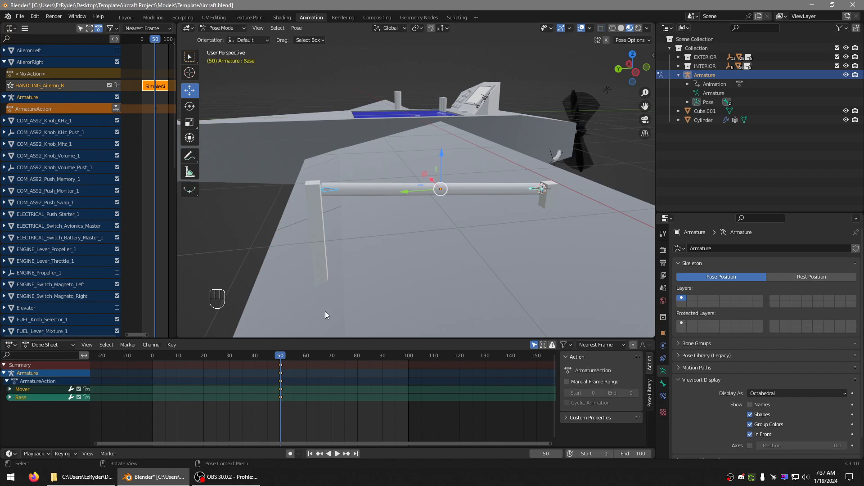
mouse_move(325, 311)
middle_mouse_down()
mouse_move(340, 312)
mouse_move(325, 317)
middle_mouse_up()
middle_click_drag(369, 249, 371, 245)
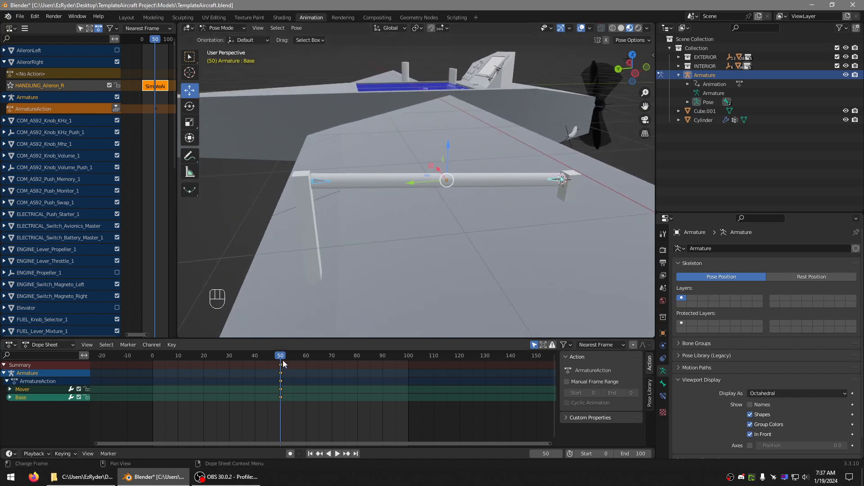
- At frame 0, move the Mover bone outward along Y and down about 1.7 inches to meet the tip of the aileron's post
left_click_drag(281, 356, 145, 381)
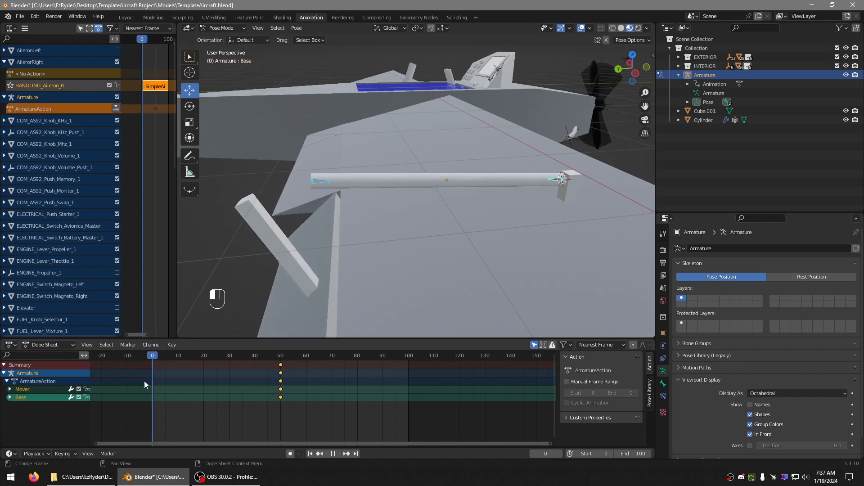
left_click(318, 182)
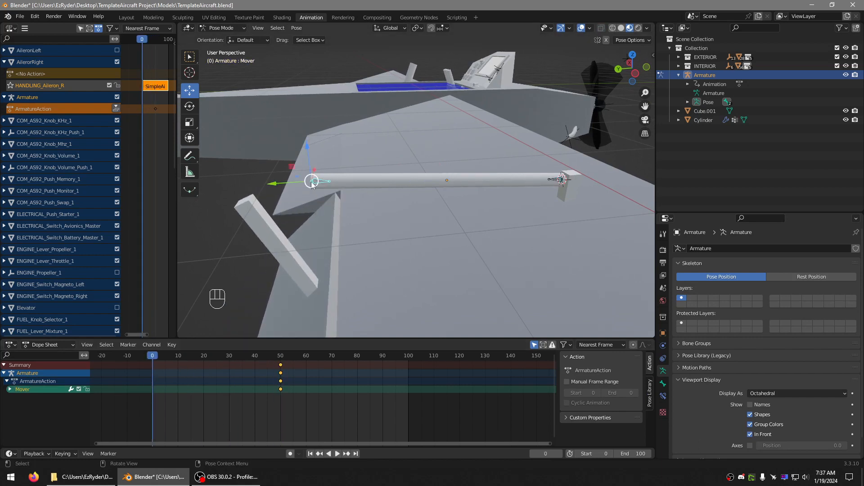
middle_click_drag(280, 188, 420, 199)
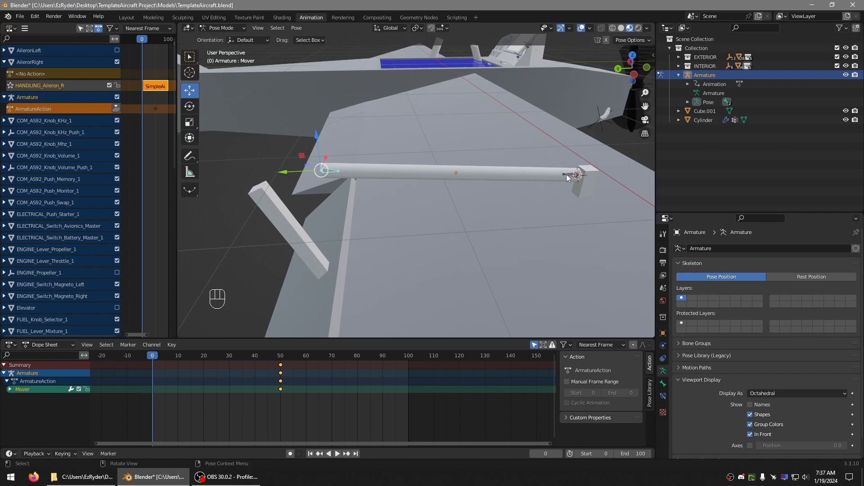
left_click_drag(286, 173, 233, 182)
left_click_drag(264, 139, 265, 163)
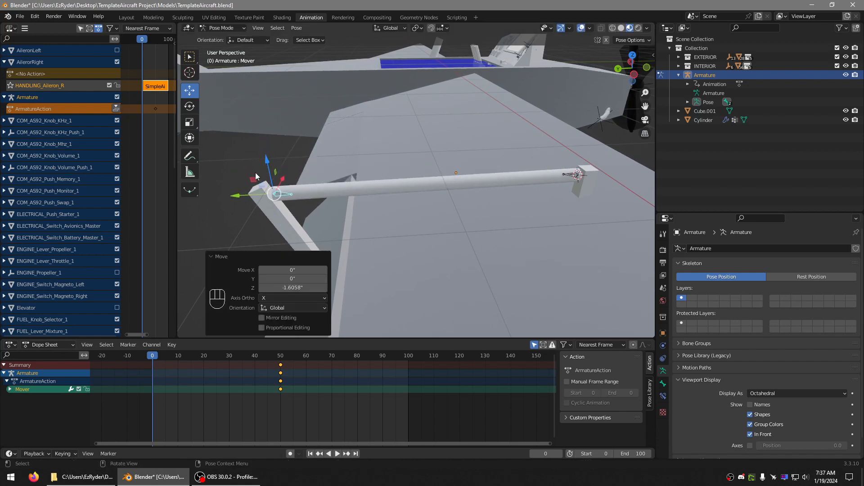
left_click_drag(240, 193, 235, 194)
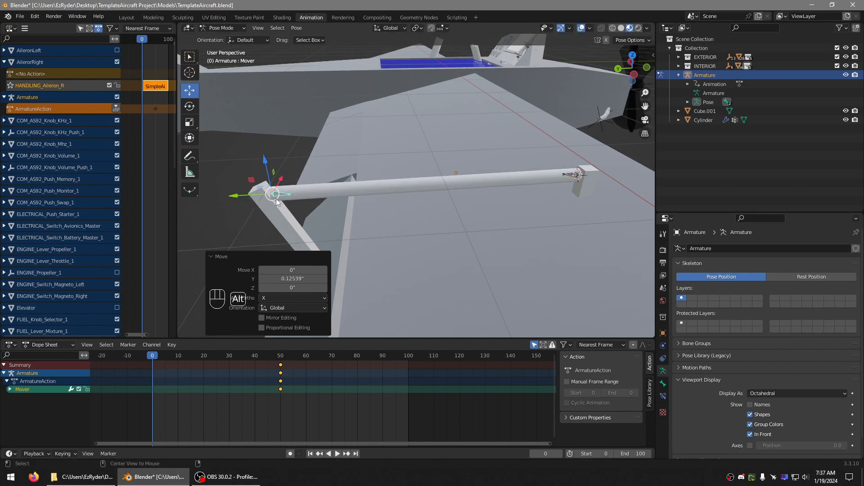
middle_click(266, 193, "alt")
middle_click_drag(396, 183, 408, 198)
left_click_drag(424, 161, 331, 162)
- Rotate the Mover bone about -24.2° around the global X axis to match the post's tilt
left_click(189, 106)
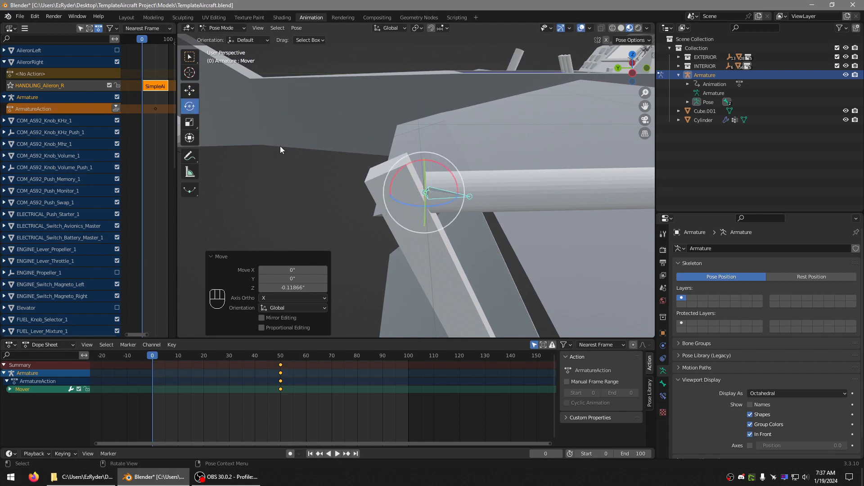
left_click_drag(401, 169, 390, 169)
middle_click_drag(393, 171, 312, 206)
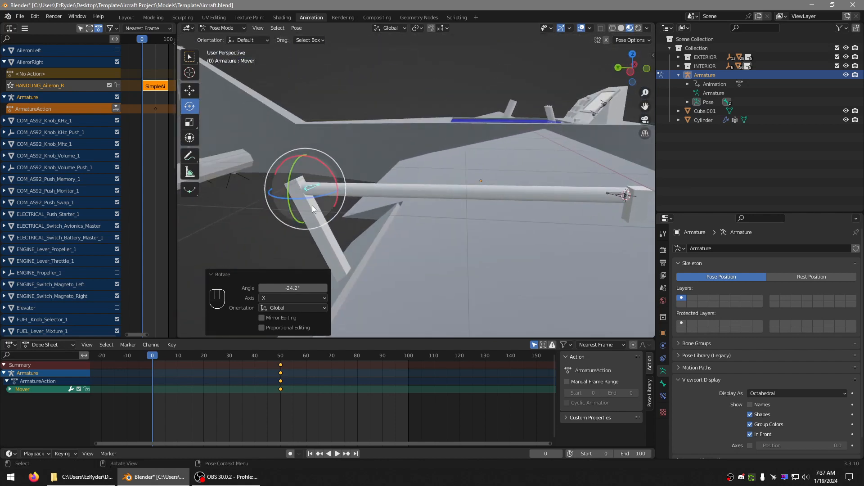
- Select both bones and insert Location & Rotation keyframes at frame 0
key("a")
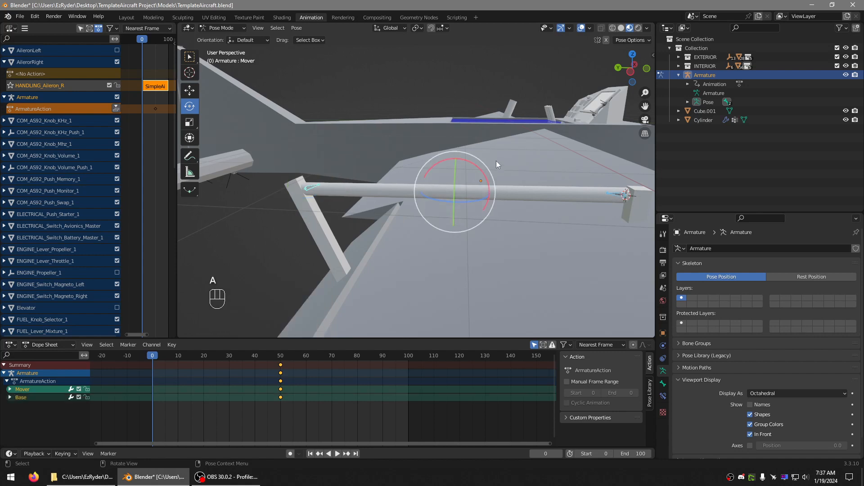
left_click(65, 453)
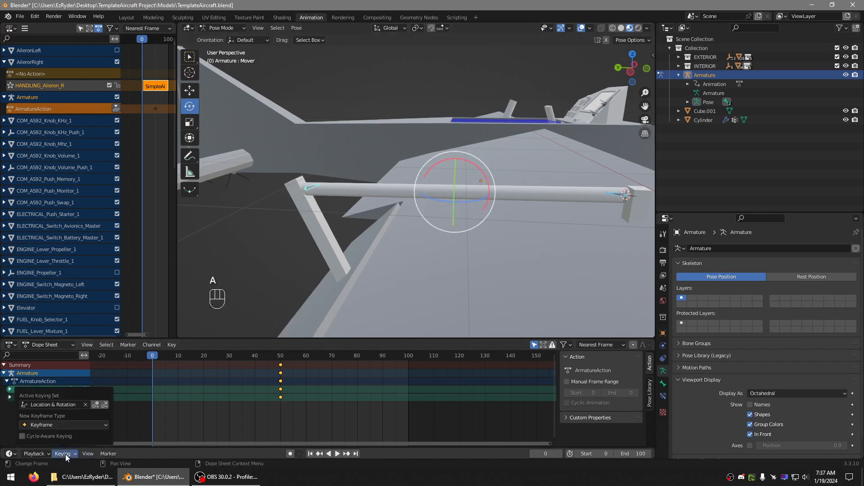
left_click(94, 407)
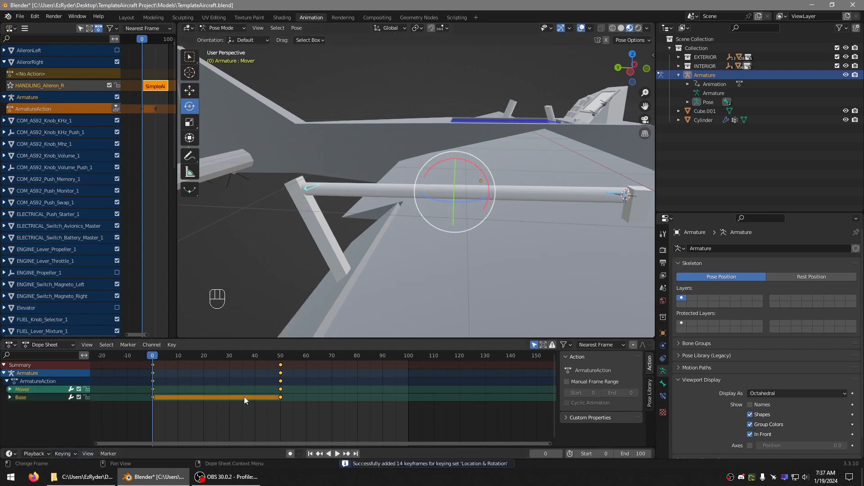
- Set the interpolation mode of the armature's keyframes to Bezier
right_click(214, 365)
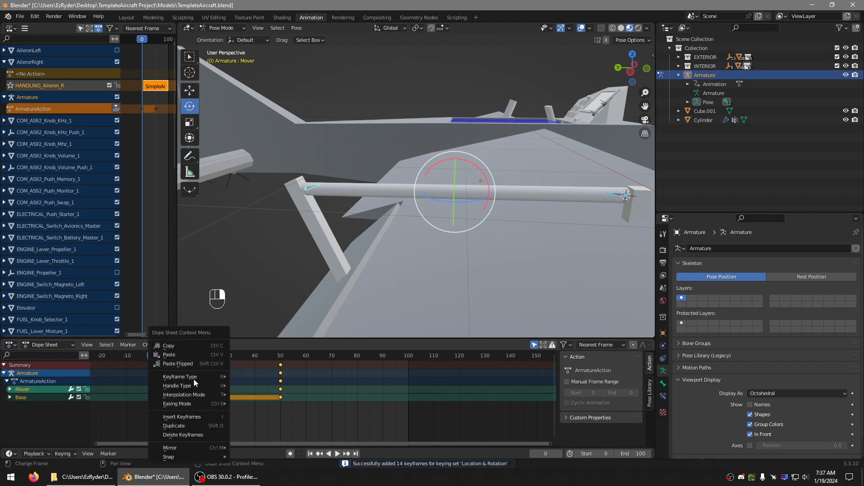
mouse_move(189, 396)
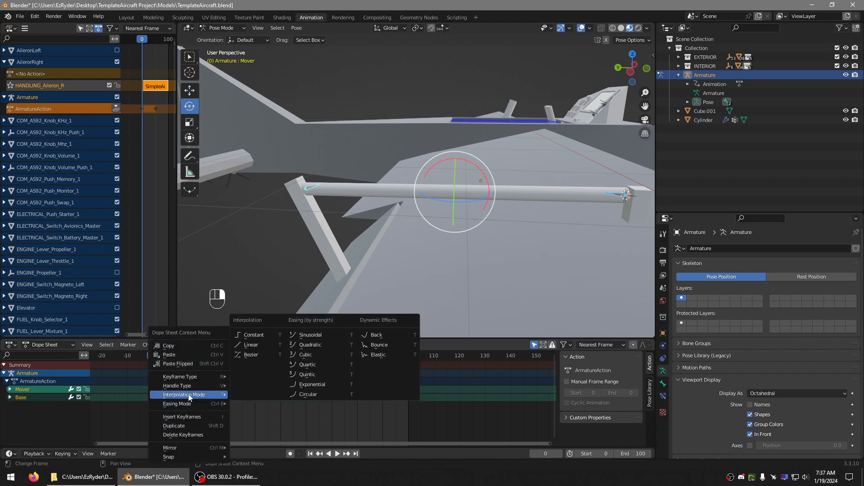
left_click(256, 355)
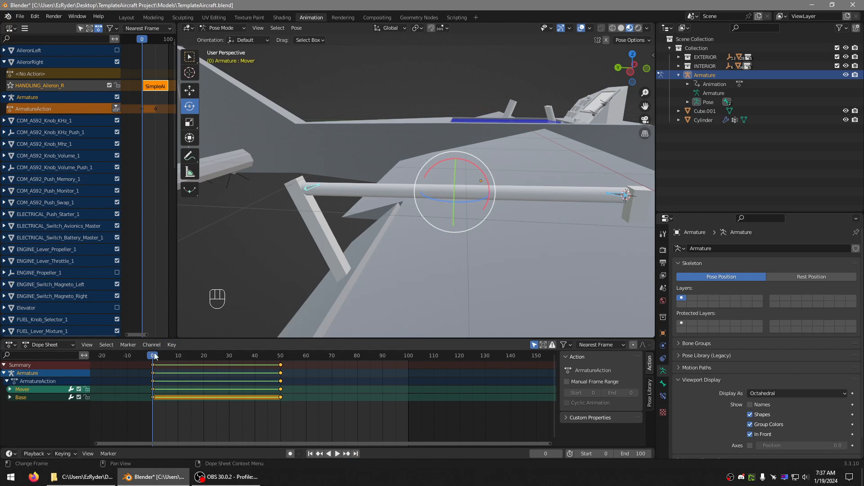
- At frame 100, move the Mover bone about 3.5 inches inward along Y and down about 0.9 inches to meet the aileron's post
key("space")
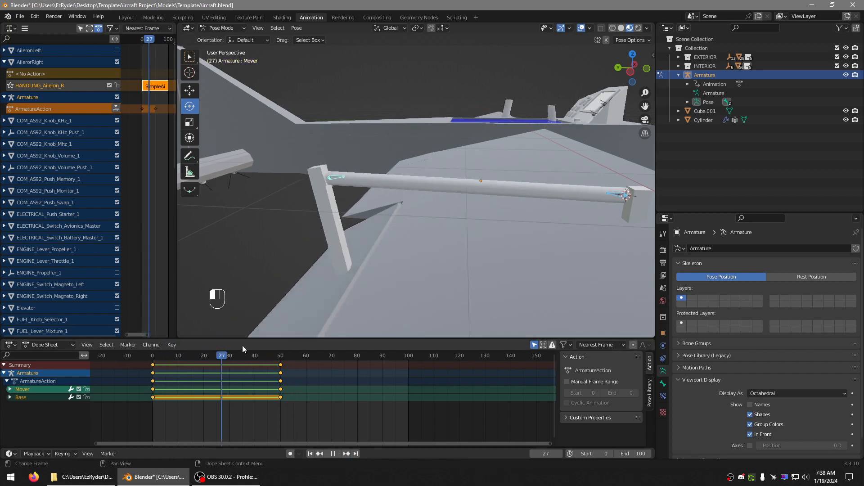
left_click_drag(243, 346, 409, 351)
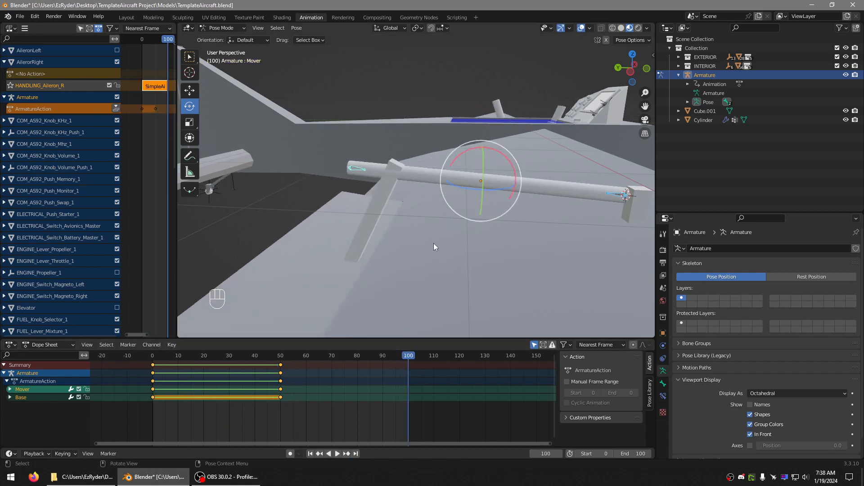
middle_click_drag(433, 244, 441, 207)
left_click(336, 142)
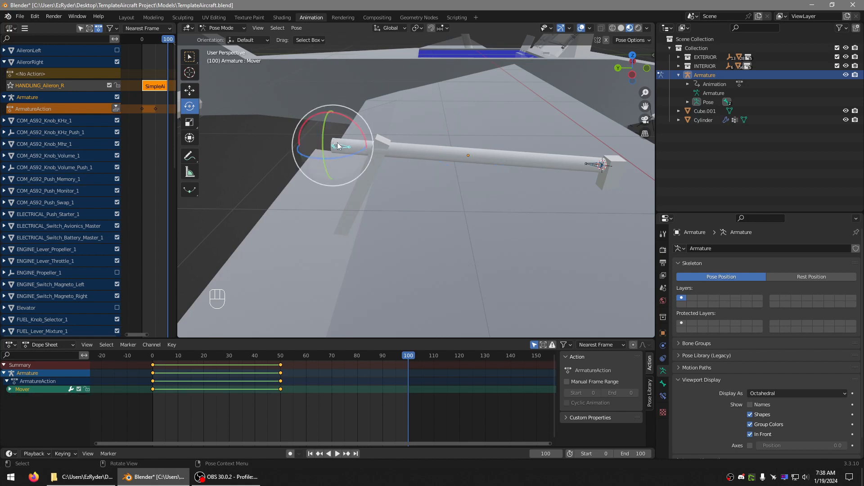
left_click(189, 90)
left_click_drag(304, 145, 378, 153)
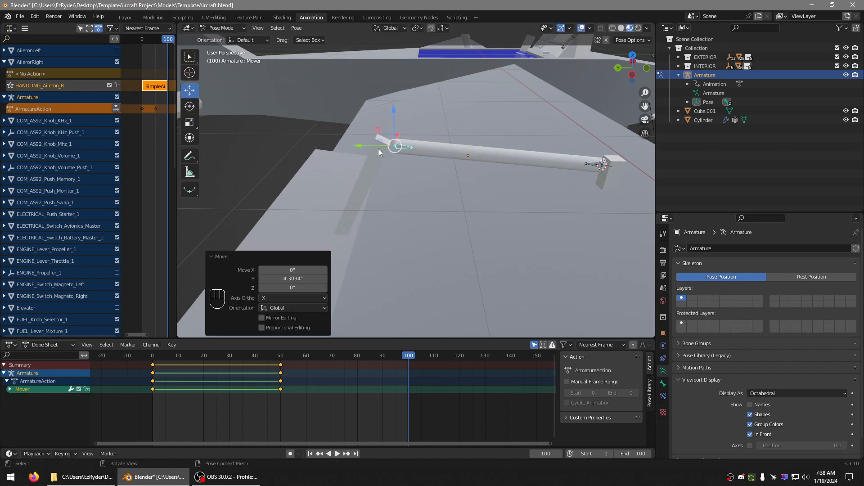
left_click_drag(399, 113, 397, 126)
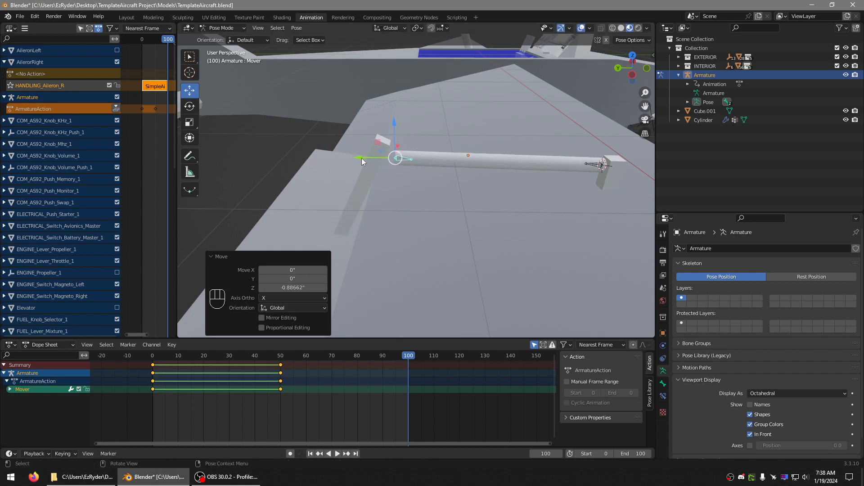
left_click_drag(361, 161, 354, 157)
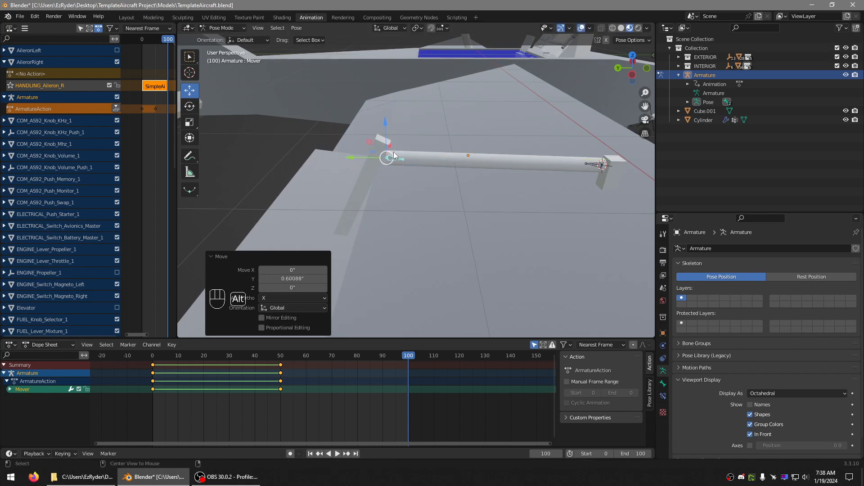
middle_click_drag(394, 152, 422, 201)
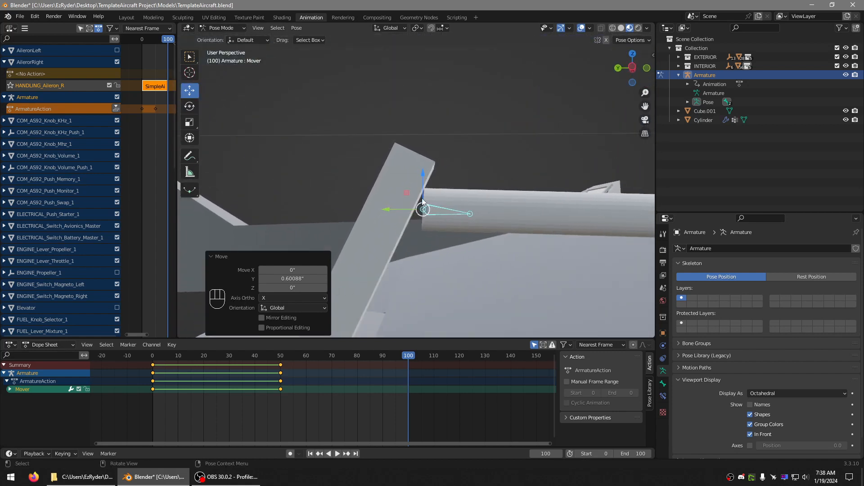
left_click_drag(393, 208, 383, 209)
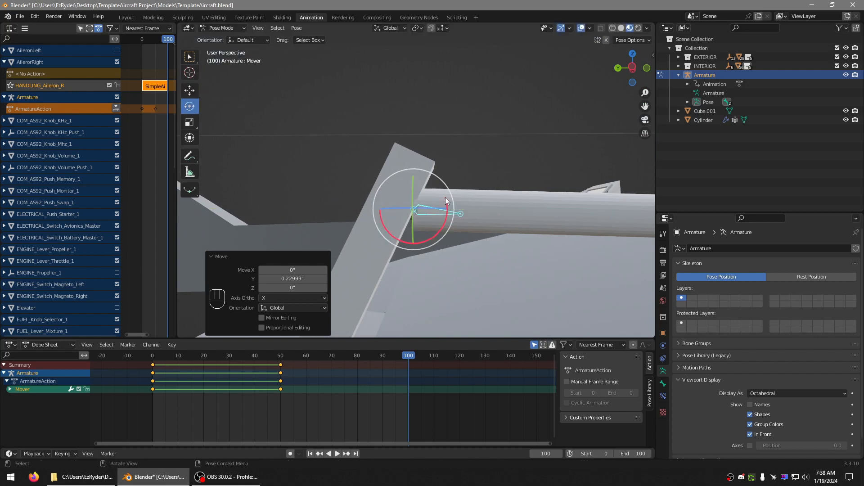
- Rotate the Mover bone about 22.8° around the global X axis and insert keyframes on both bones at frame 100
left_click_drag(444, 197, 449, 228)
middle_click_drag(448, 228, 347, 339)
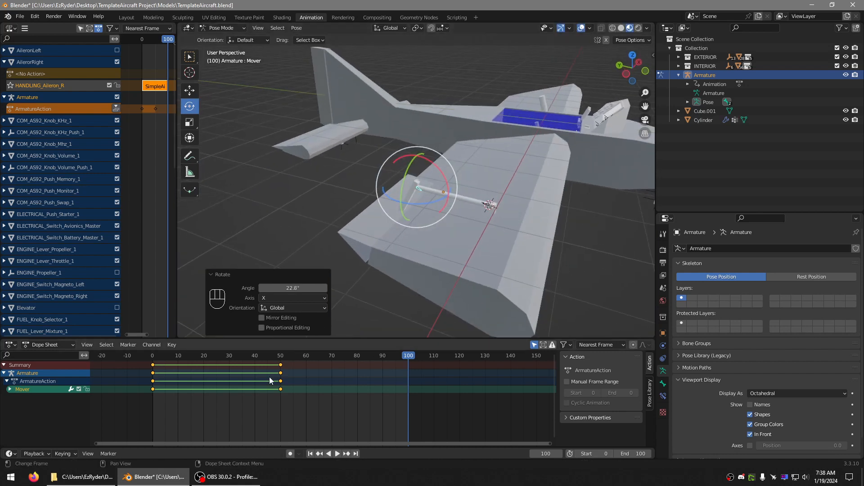
key("a")
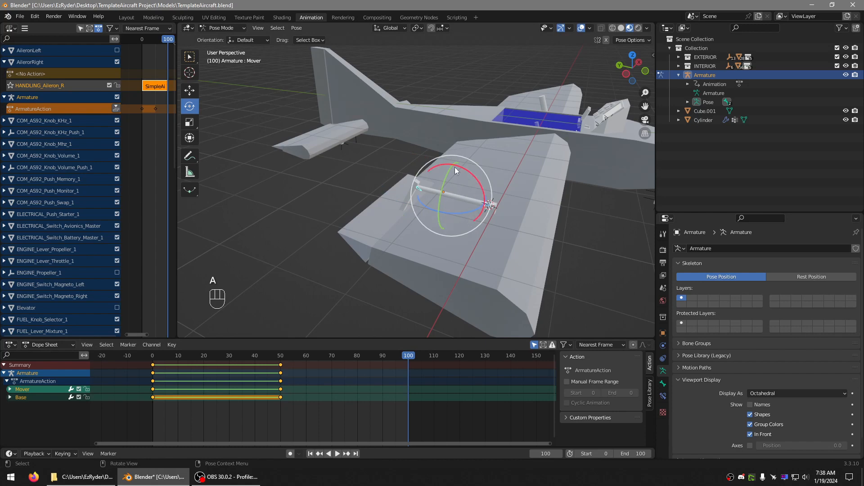
left_click(59, 453)
left_click(96, 408)
- Return to frame 50 and push the armature's action down into an NLA track
middle_click_drag(194, 316, 268, 300)
left_click_drag(403, 357, 280, 359)
middle_click_drag(336, 276, 321, 241)
scroll(329, 252, "up", 3)
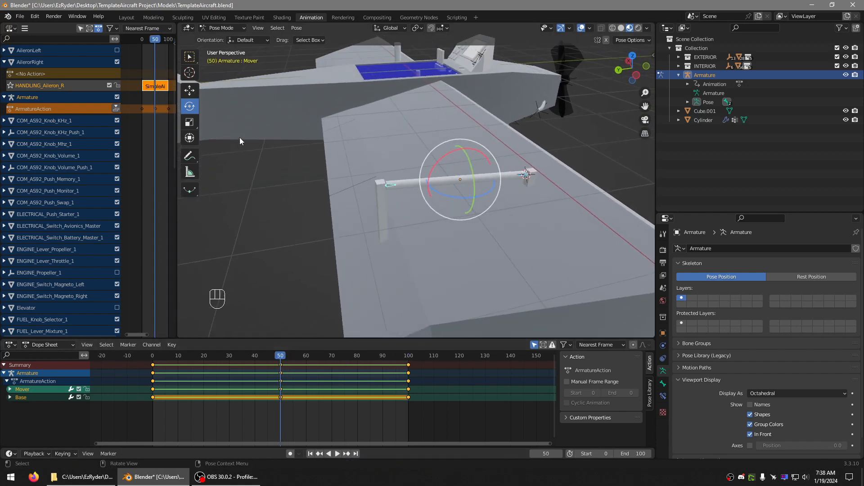
left_click(116, 109)
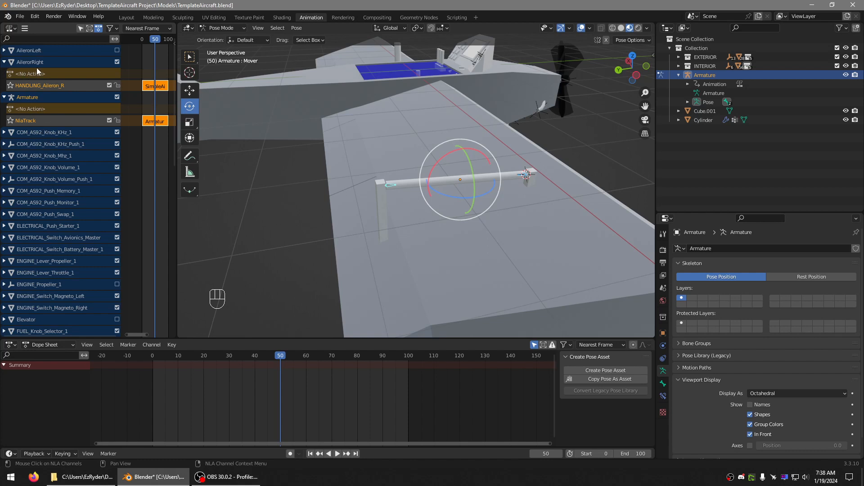
- Copy the AileronRight track's name and rename the armature's NLA track to HANDLING_Aileron_R
double_click(44, 83)
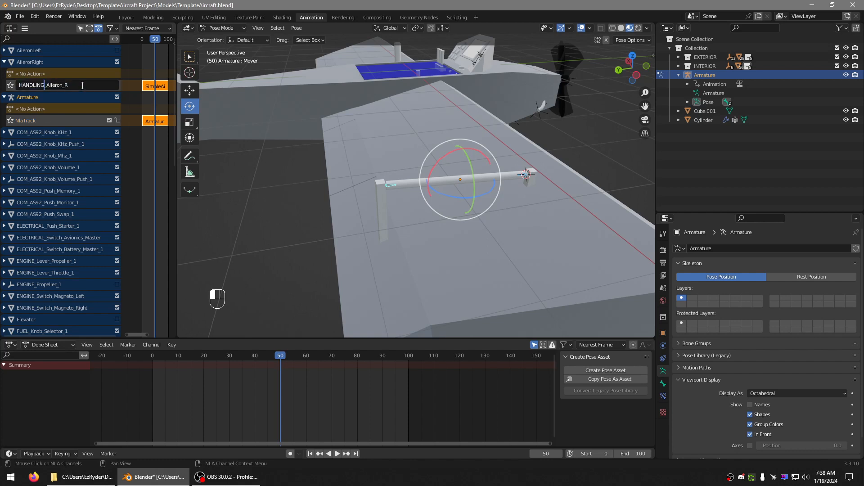
left_click_drag(82, 86, 1, 84)
key("ctrl+c")
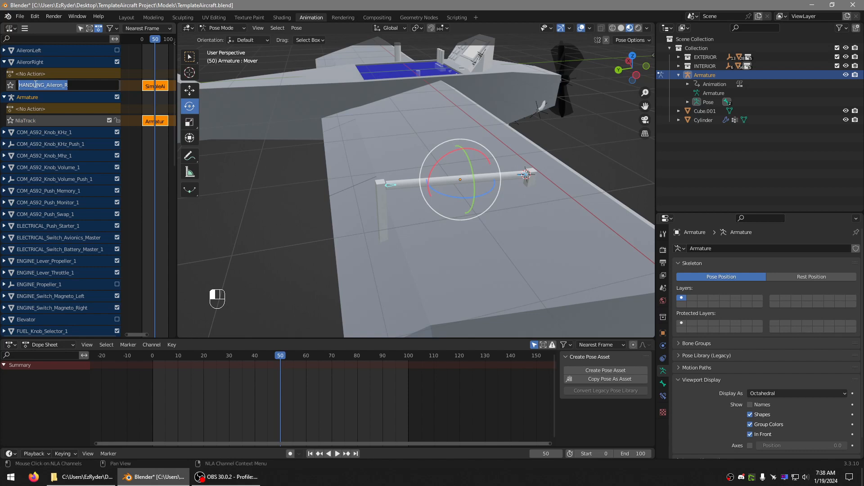
double_click(28, 120)
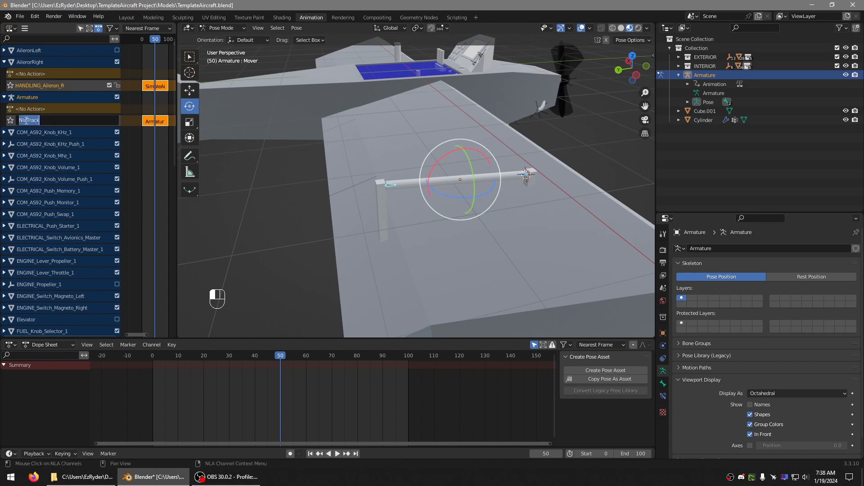
key("ctrl+v")
left_click(41, 92)
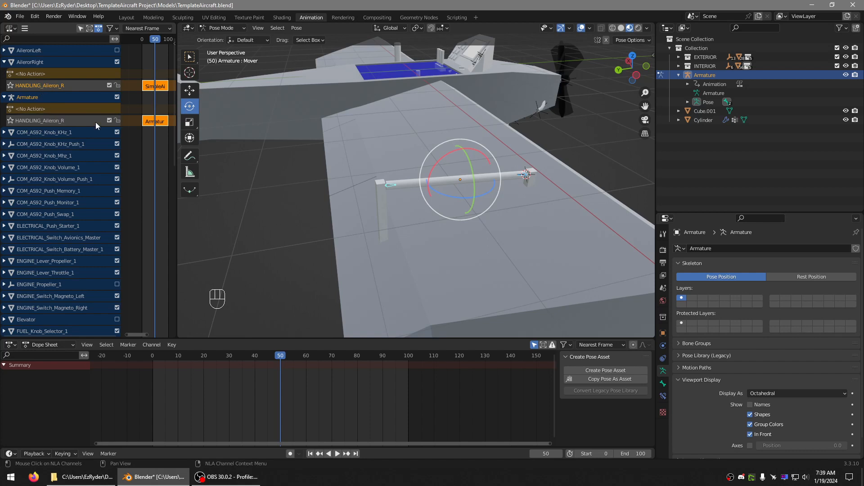
- Switch to Object Mode, select the fuselage and play the animation to check the rod's motion with the aileron
middle_click_drag(234, 153, 293, 204)
left_click(277, 227)
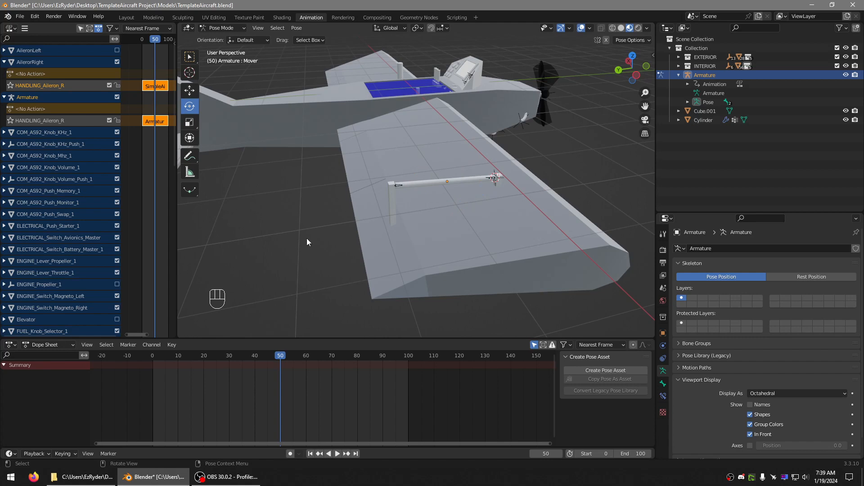
left_click(223, 26)
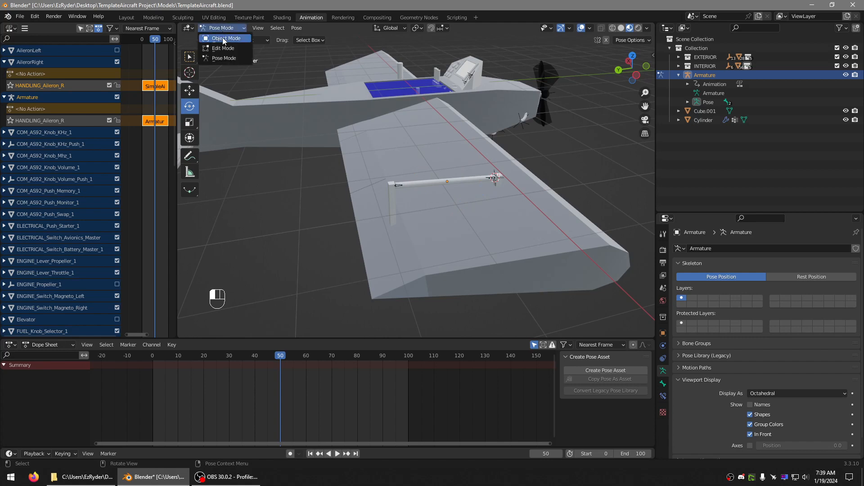
left_click(223, 37)
left_click(262, 136)
key("space")
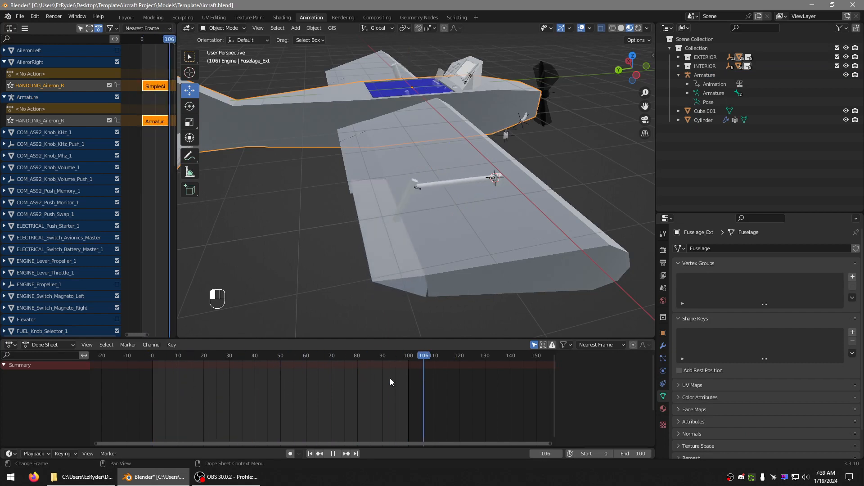
key("Escape")
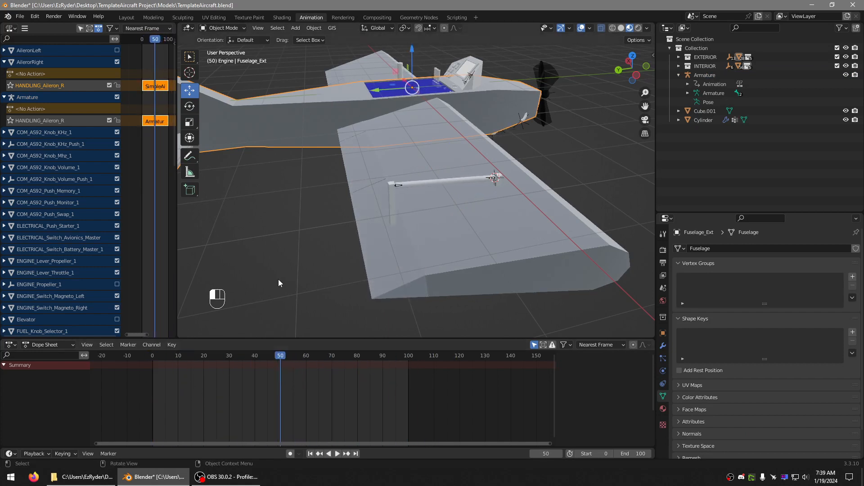
- Open the Multi-Export glTF 2.0 presets and view the layers of the Template_Aircraft_EXT preset
left_click(652, 62)
left_click(651, 228)
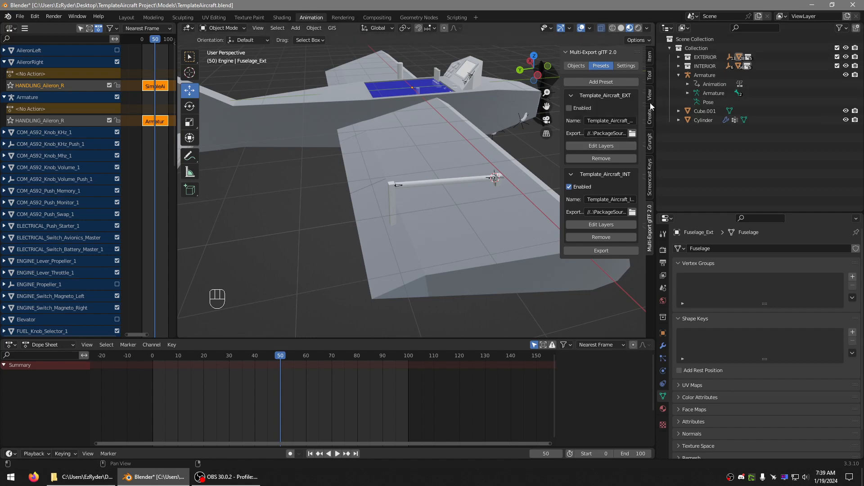
left_click(601, 145)
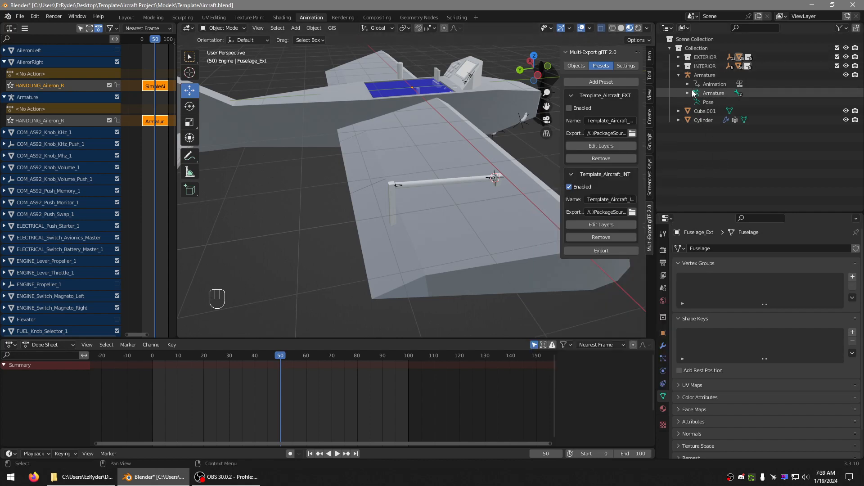
- Move the Armature, Cube.001 and Cylinder objects into the EXTERIOR collection
left_click(679, 74)
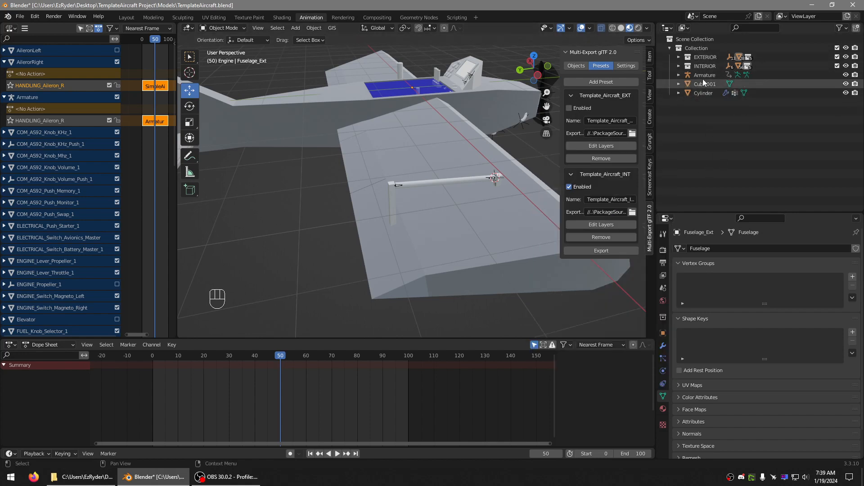
left_click(702, 78)
right_click(703, 76)
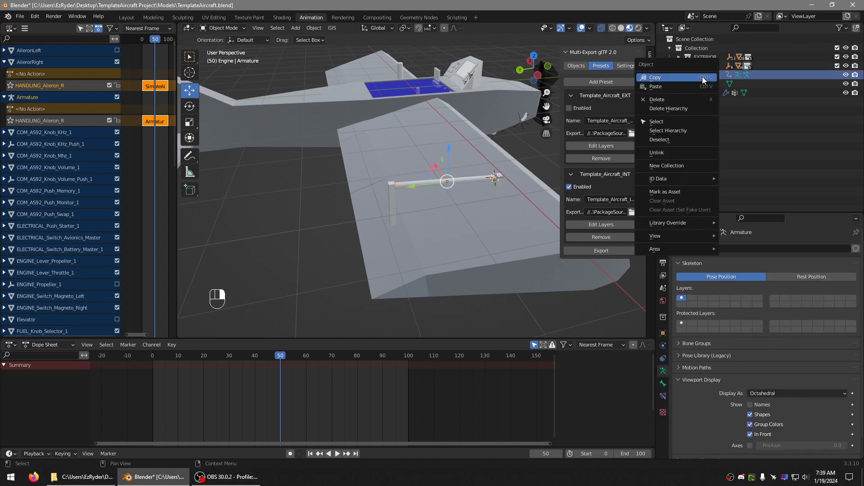
left_click(677, 130)
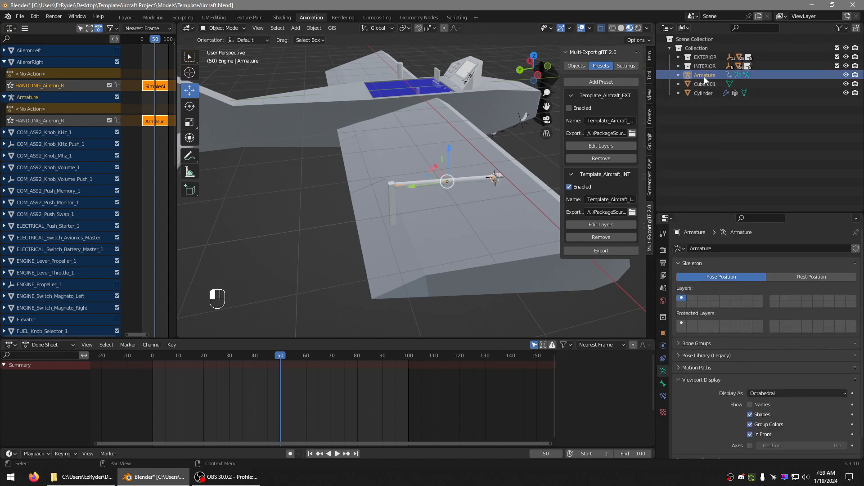
left_click_drag(704, 77, 708, 59)
left_click(709, 74)
left_click(707, 76)
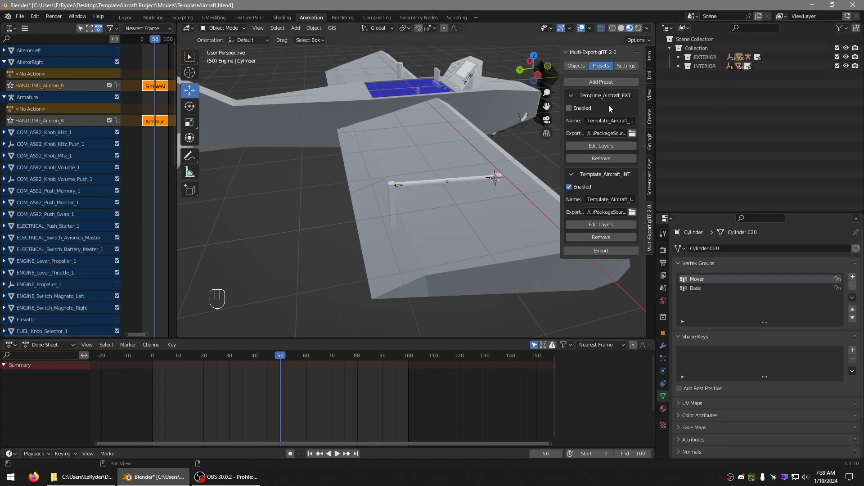
- Enable the Template_Aircraft_EXT preset, disable Template_Aircraft_INT, and export the model
left_click(581, 110)
left_click(583, 187)
left_click(611, 250)
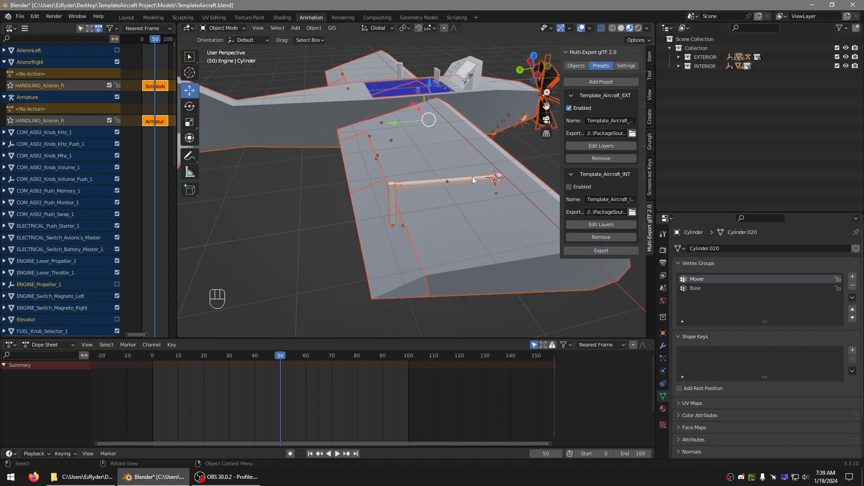
- Review the exporter's Microsoft Flight Simulator, Include, Transform, Geometry and Animation settings
left_click(634, 66)
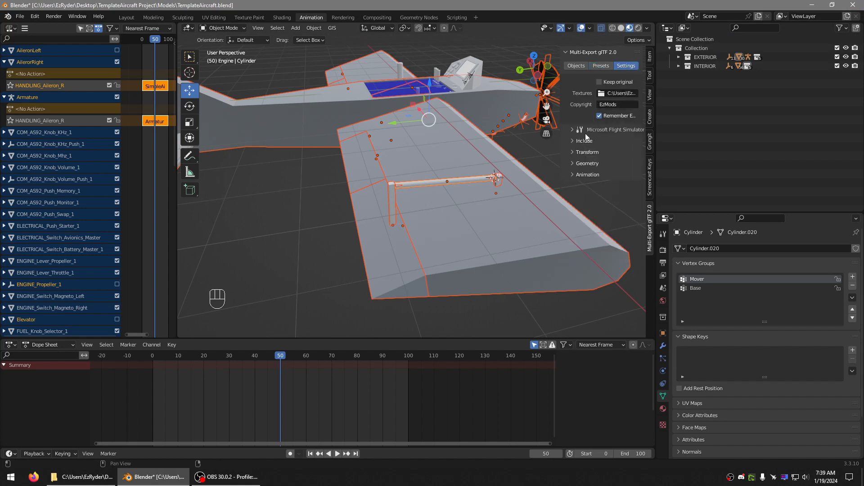
left_click(572, 130)
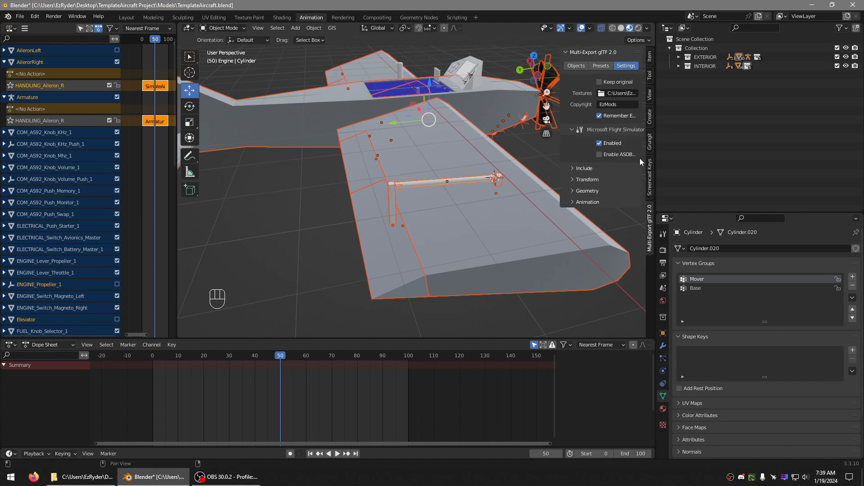
left_click(574, 202)
left_click(572, 190)
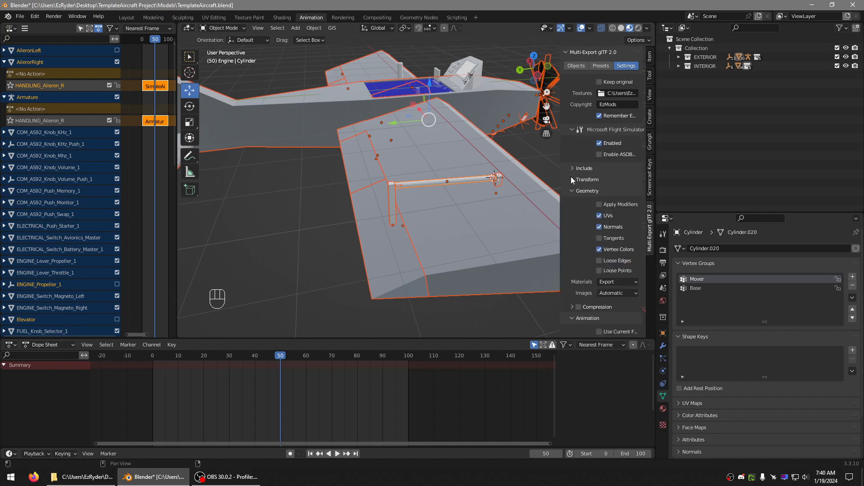
left_click(571, 179)
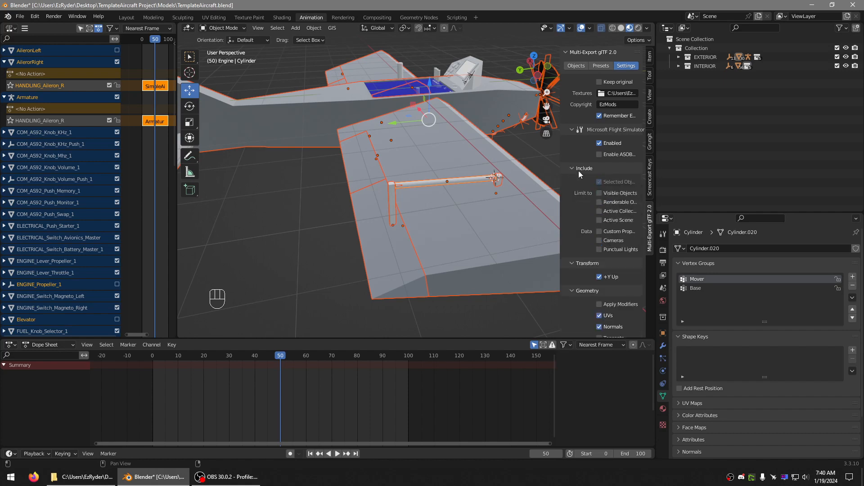
left_click(571, 180)
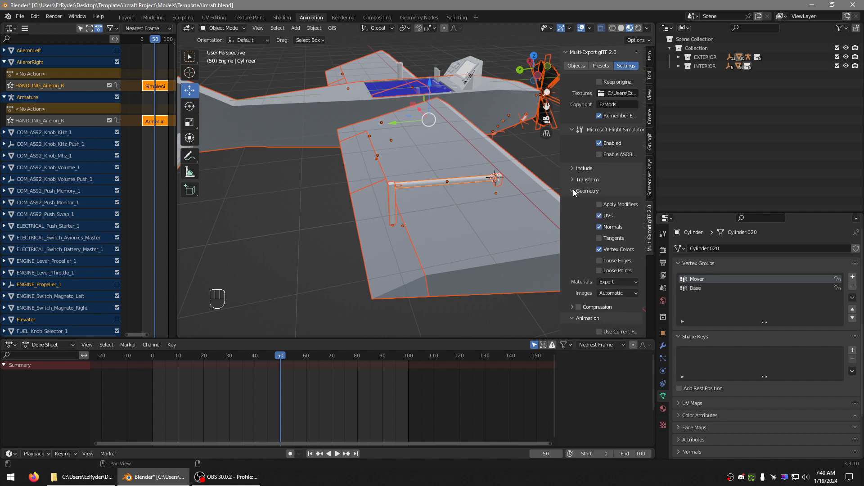
left_click(574, 190)
left_click(570, 202)
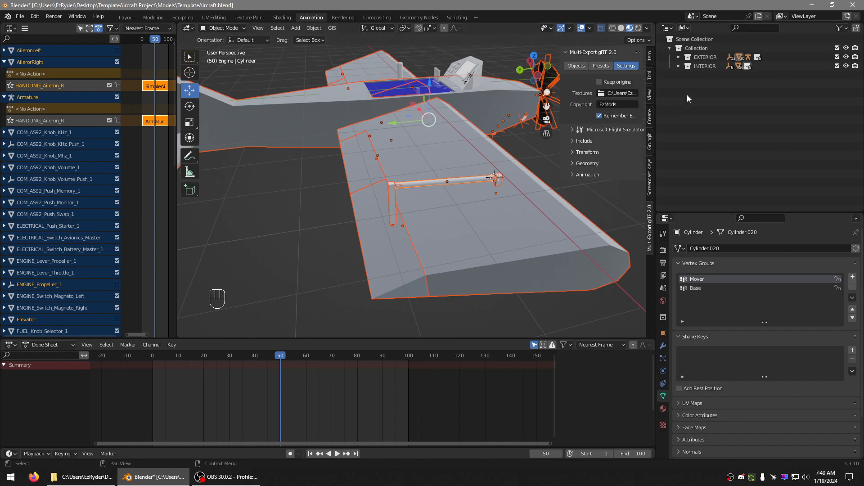
- Return to the export presets and save the TemplateAircraft.blend file
left_click(594, 67)
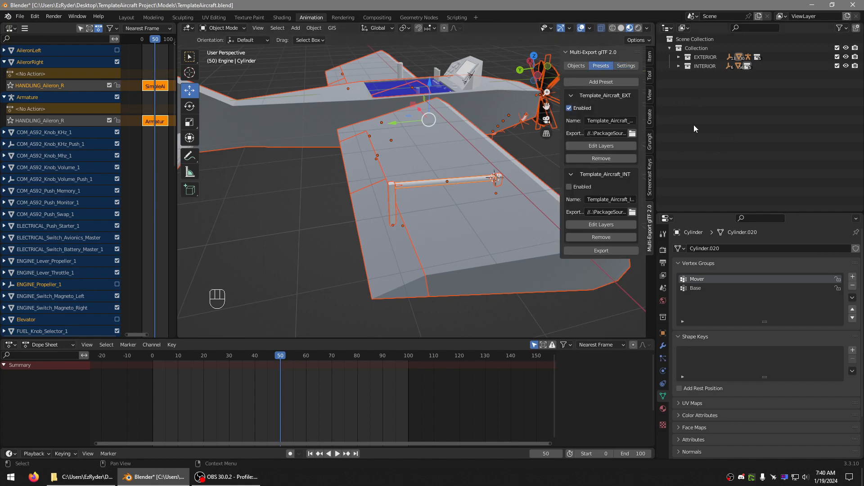
left_click(18, 16)
left_click(29, 76)
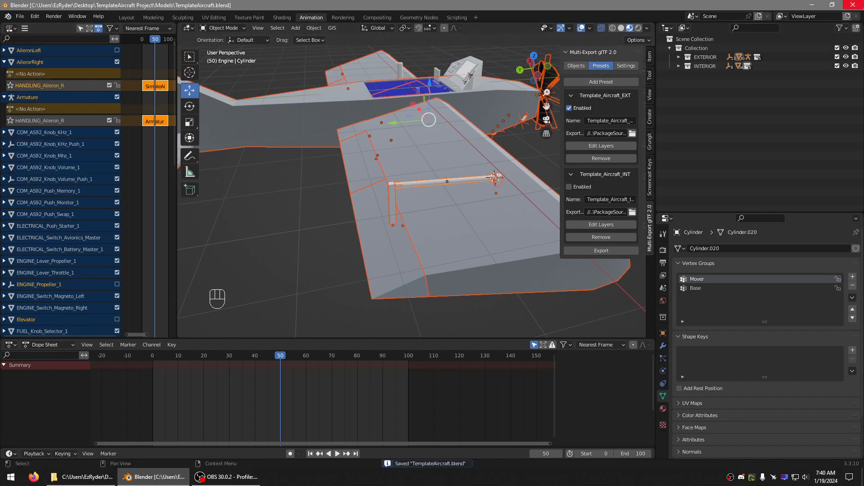
- Close Blender and run Build.cmd from the TemplateAircraft Project folder to build the aircraft package
left_click(853, 5)
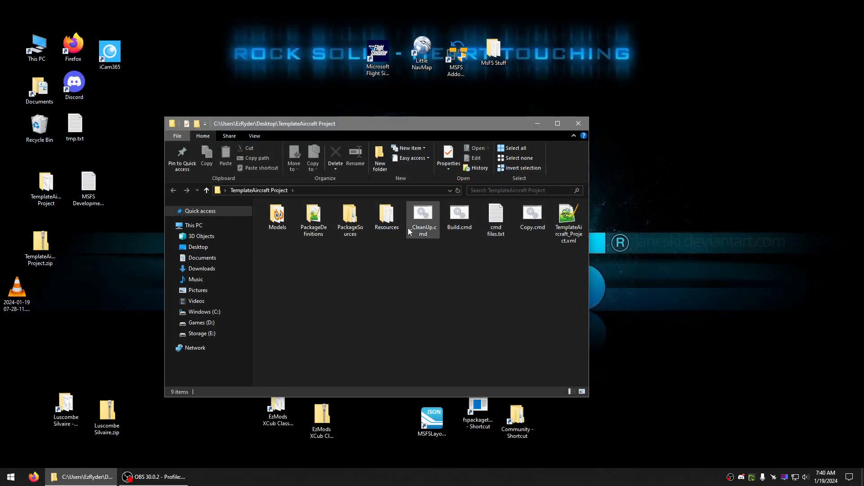
left_click_drag(344, 123, 310, 71)
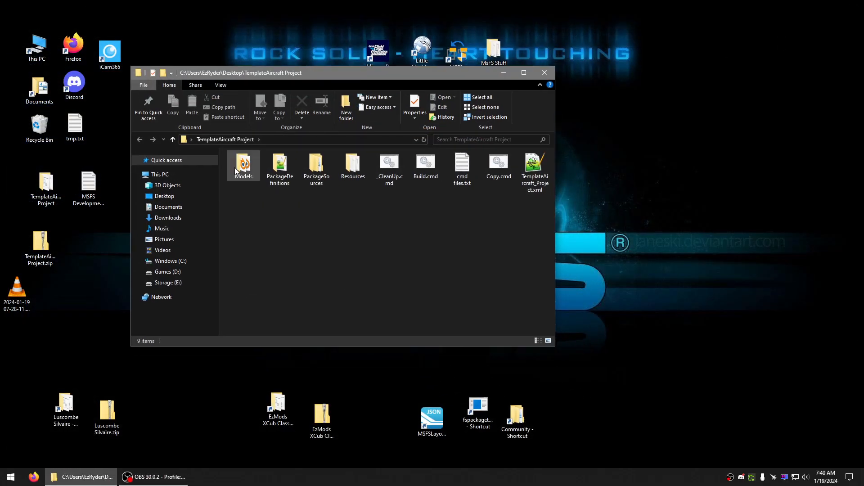
left_click(324, 170)
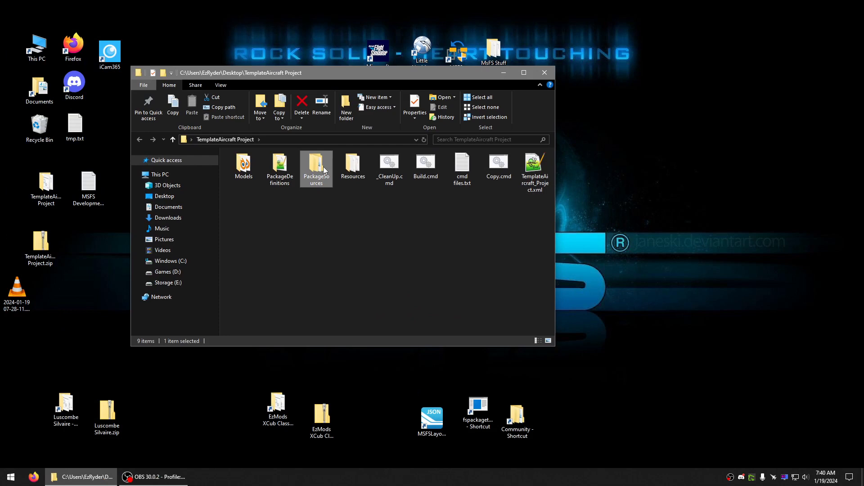
left_click(419, 236)
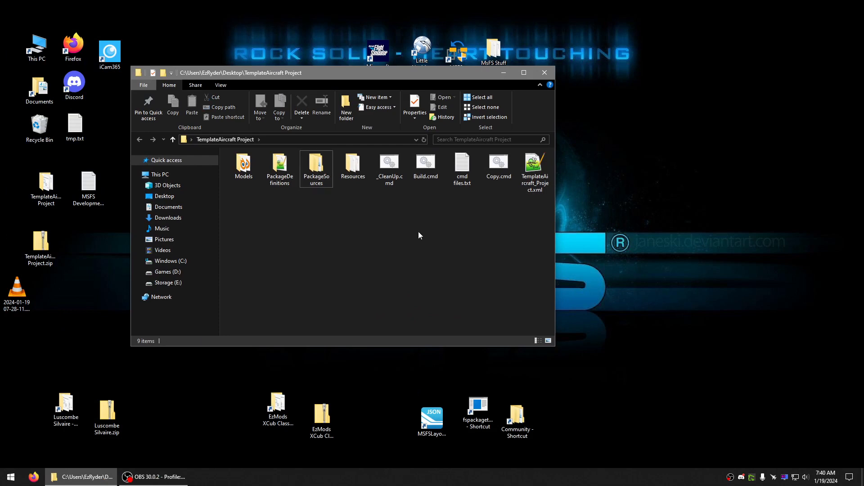
left_click(432, 168)
left_click(393, 220)
double_click(430, 170)
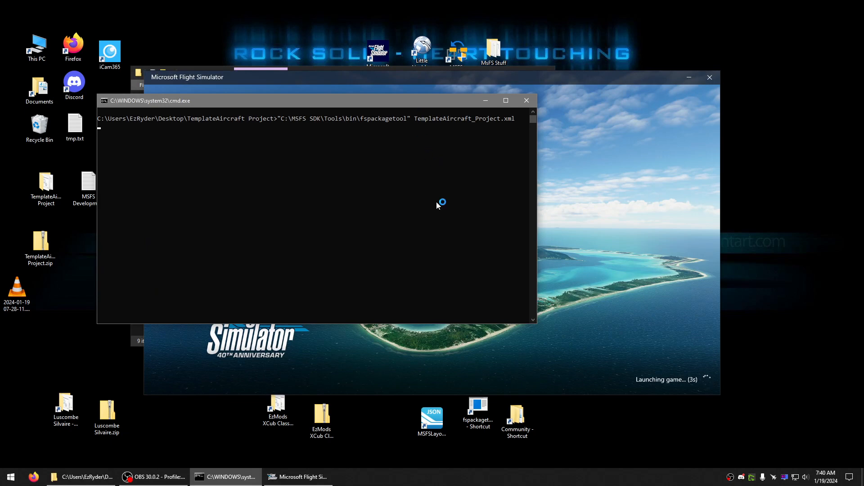
- Let the package build finish and dismiss its command window
left_click(464, 415)
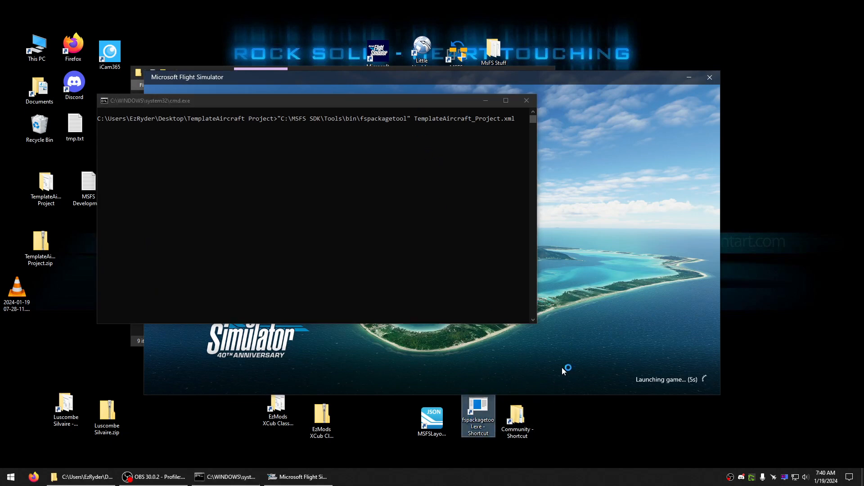
left_click(527, 426)
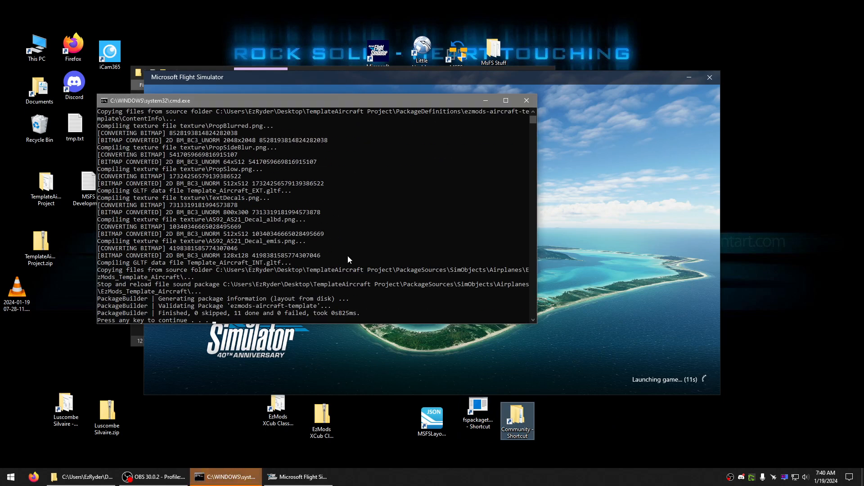
left_click(415, 239)
key("Return")
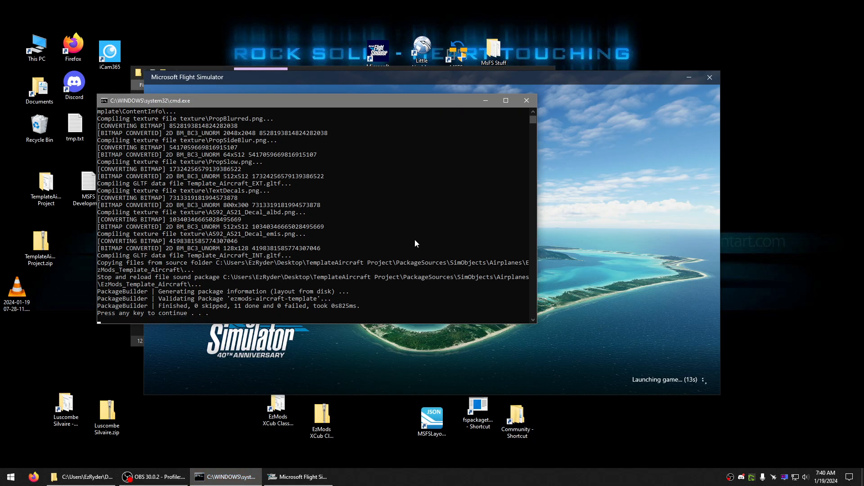
left_click(673, 287)
left_click(460, 309)
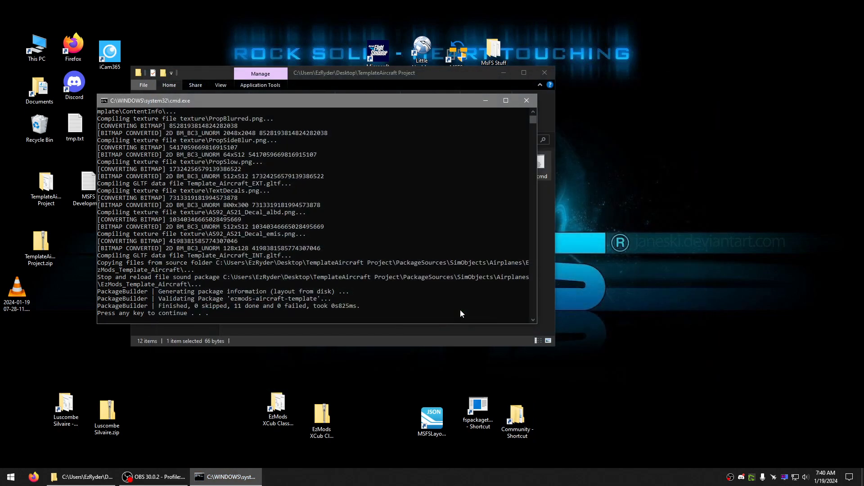
key("Return")
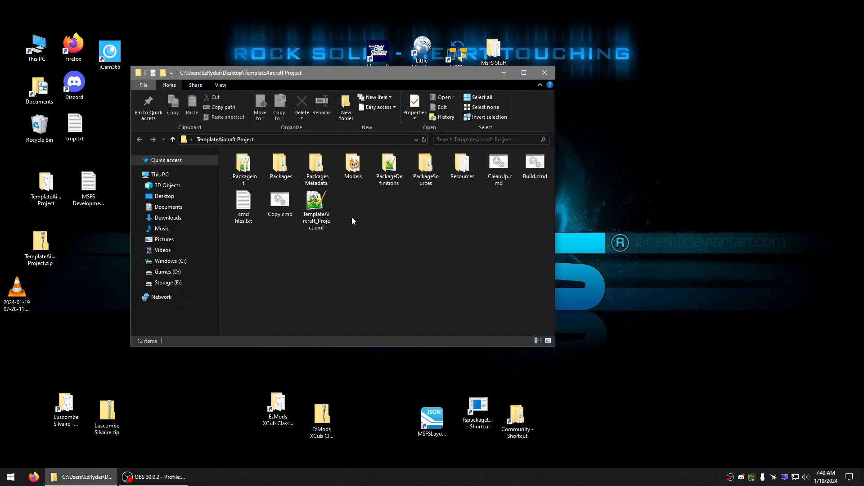
- Run Copy.cmd to copy the built package, and check for ezmods-aircraft-template in the Community and _Packages folders
double_click(293, 206)
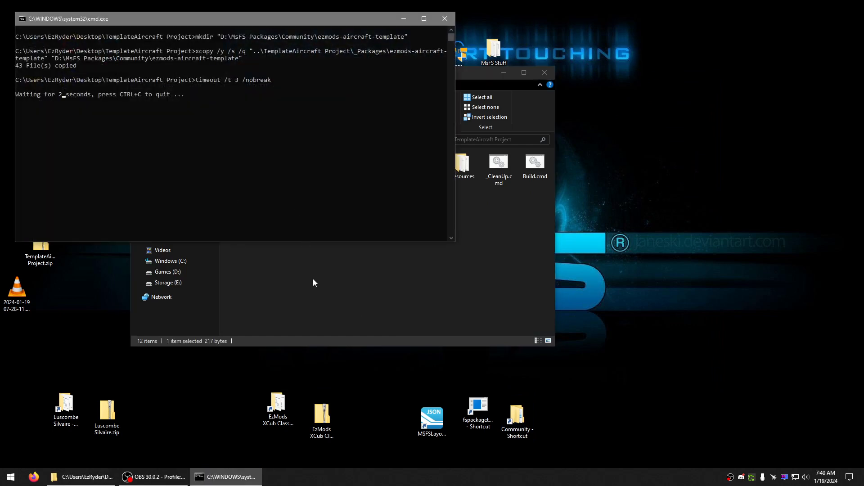
double_click(517, 412)
left_click(260, 203)
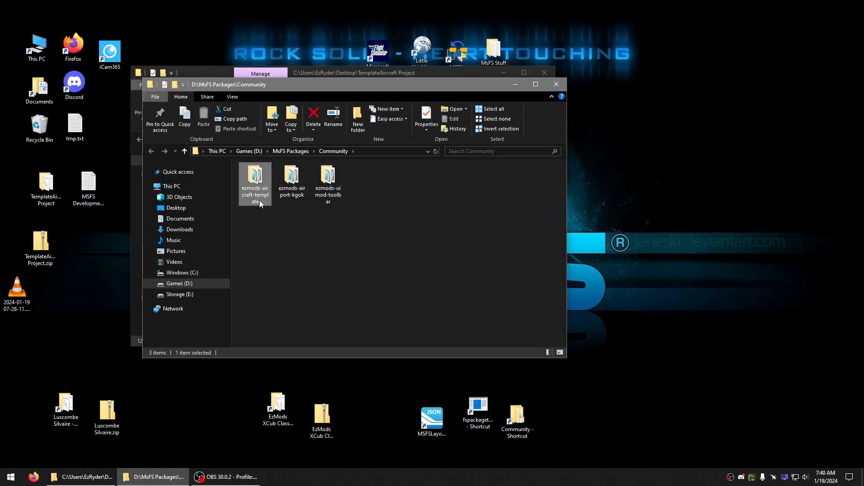
left_click(556, 84)
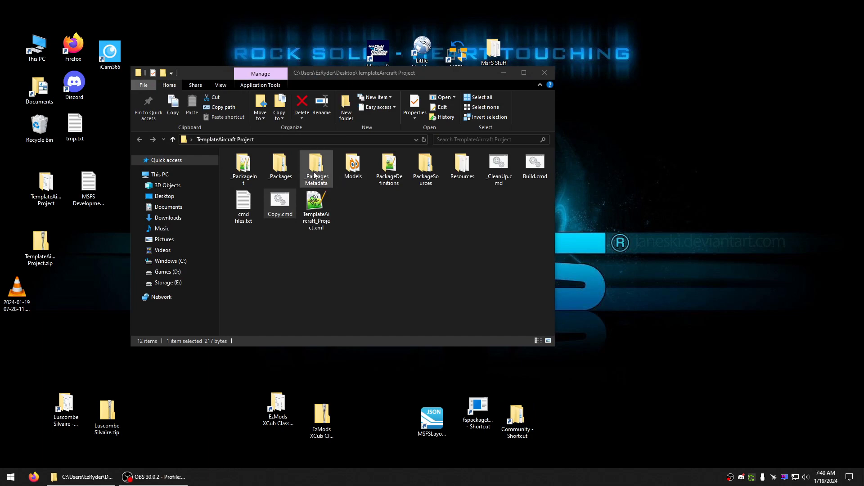
double_click(279, 165)
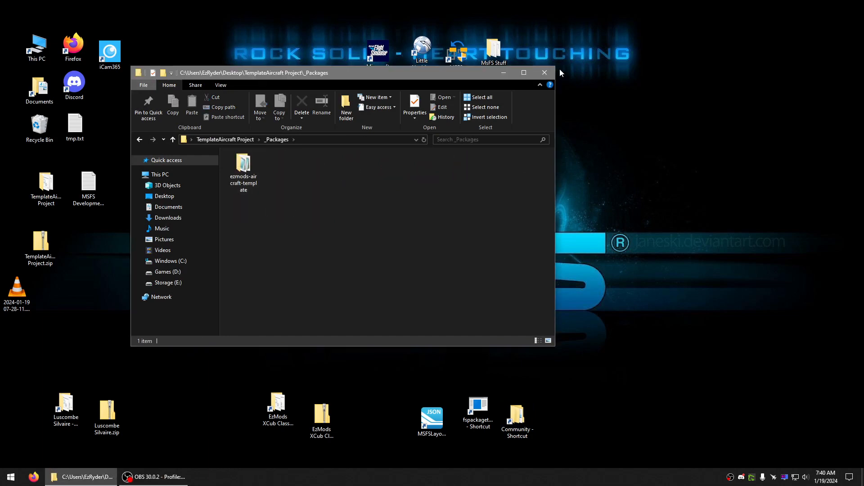
left_click(545, 72)
- Launch Microsoft Flight Simulator and minimise it while it loads
left_click(373, 61)
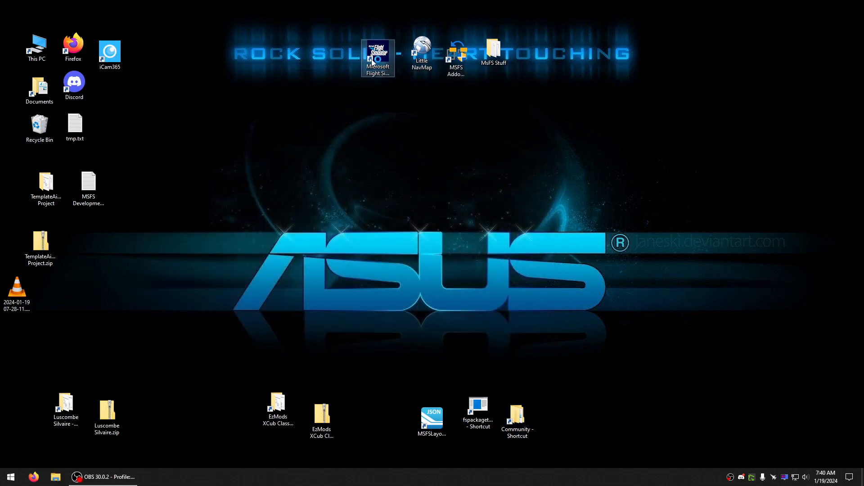
double_click(373, 61)
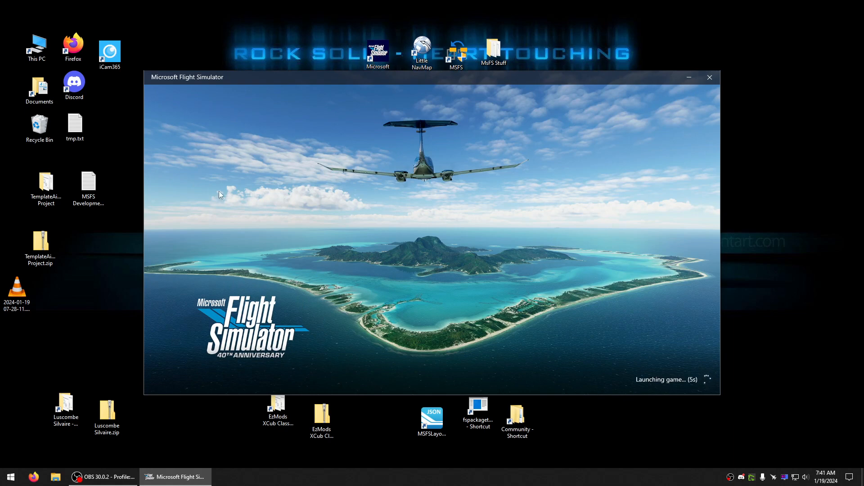
left_click(115, 481)
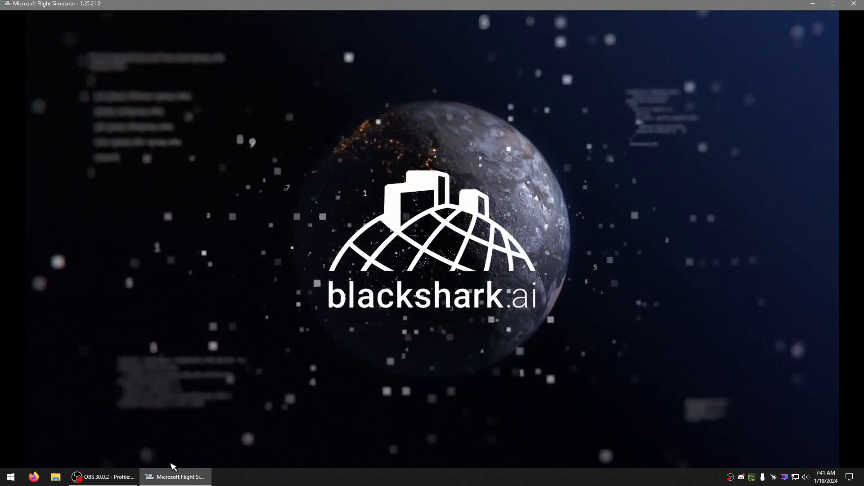
left_click(166, 477)
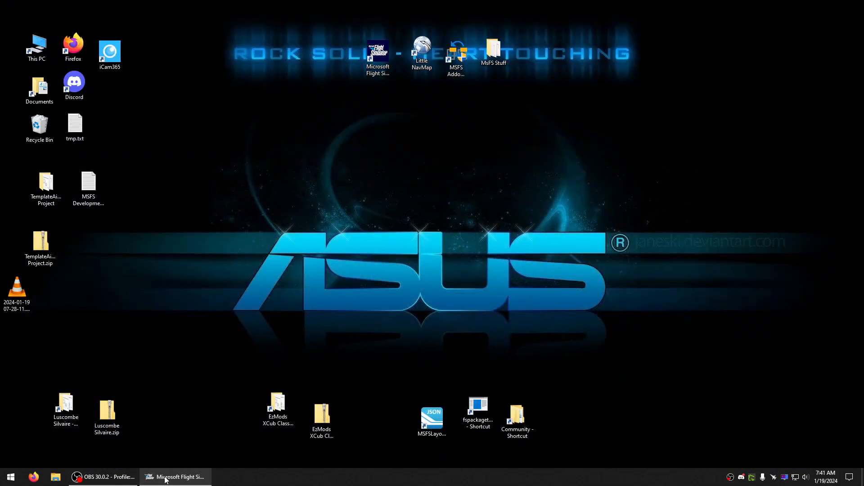
left_click(164, 479)
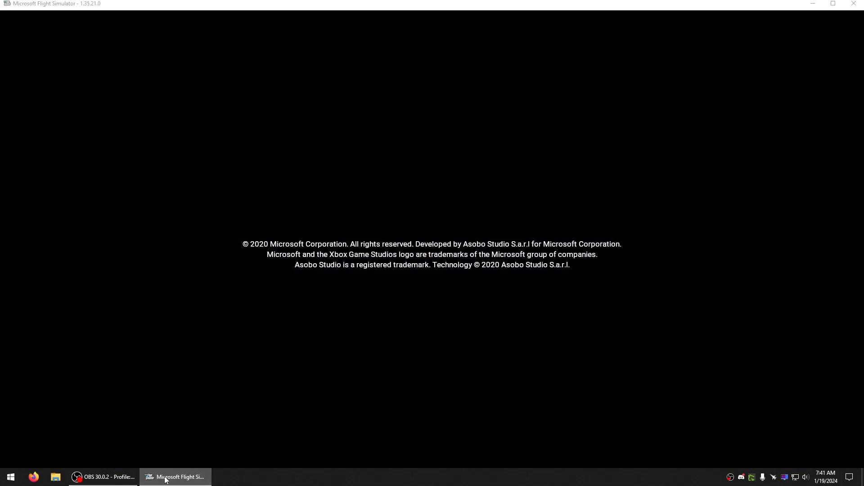
left_click(167, 479)
- Open Armature MeshDeform.txt in the EzMods XCub Classic project's Resources folder, read its mesh deform instructions and close it
double_click(287, 401)
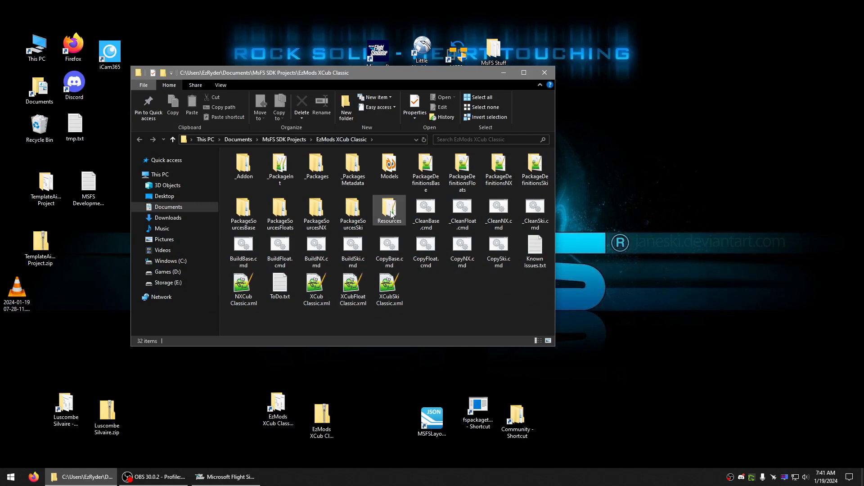
double_click(378, 206)
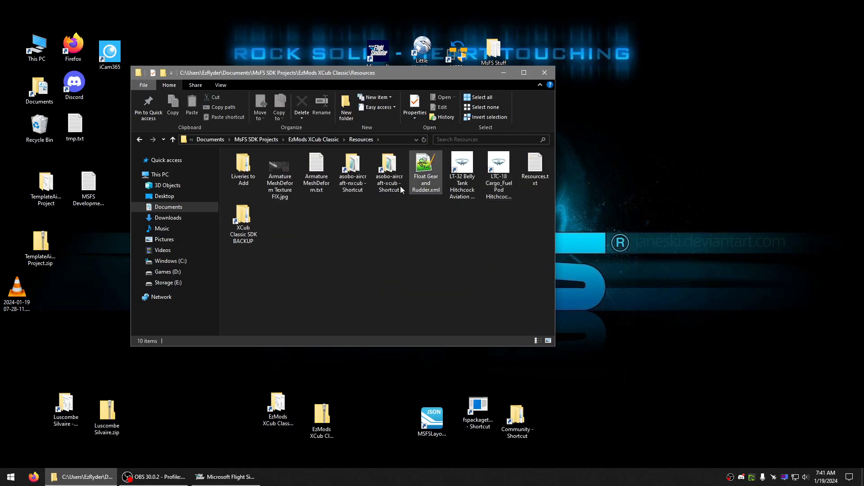
double_click(316, 173)
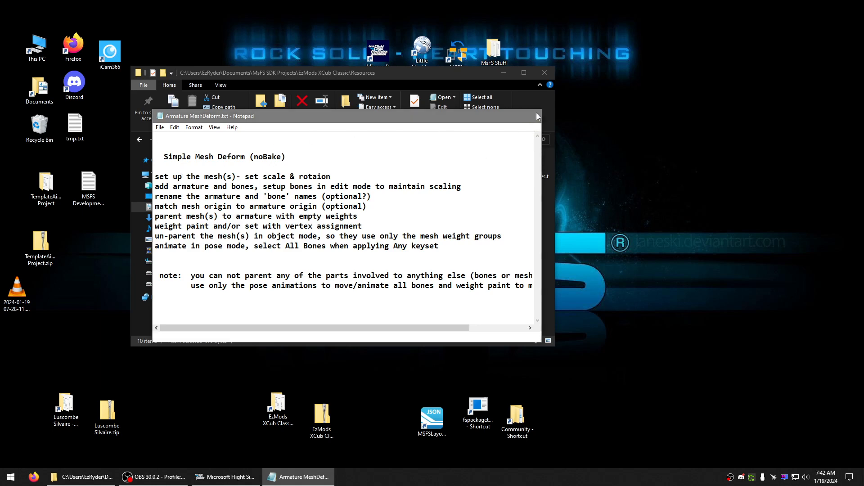
left_click(531, 116)
- Copy Armature MeshDeform.txt from the Resources folder to the desktop
right_click(306, 164)
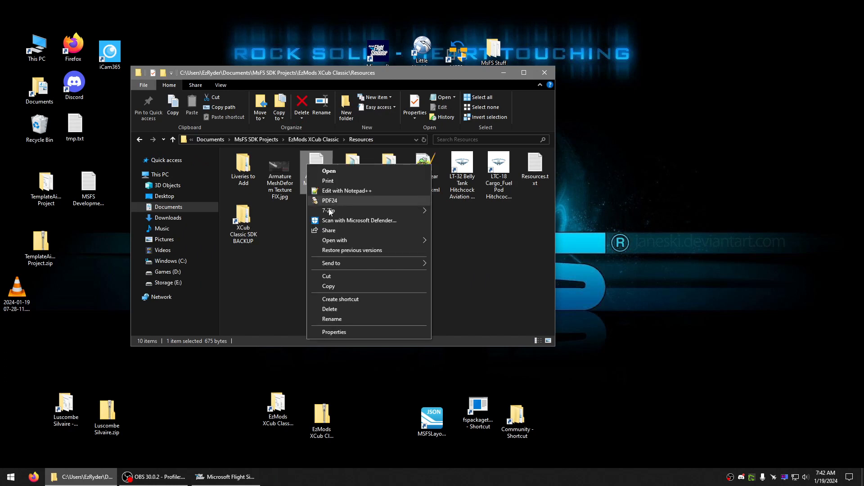
left_click(332, 286)
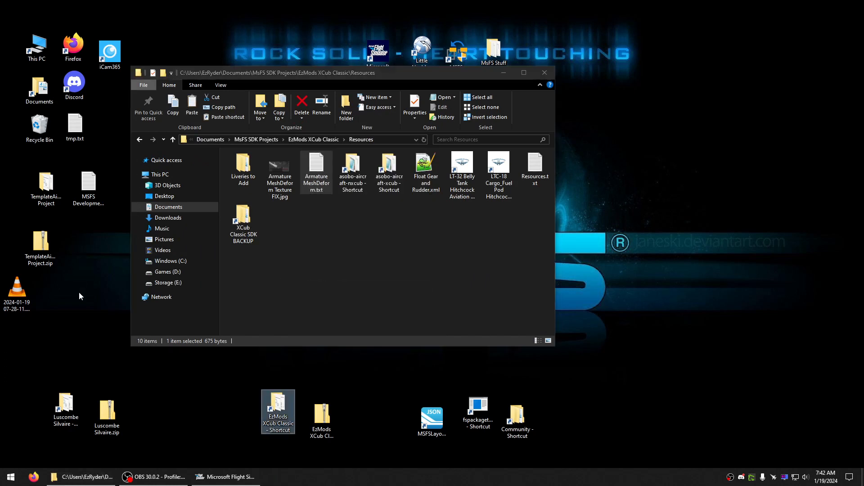
right_click(93, 314)
left_click(115, 355)
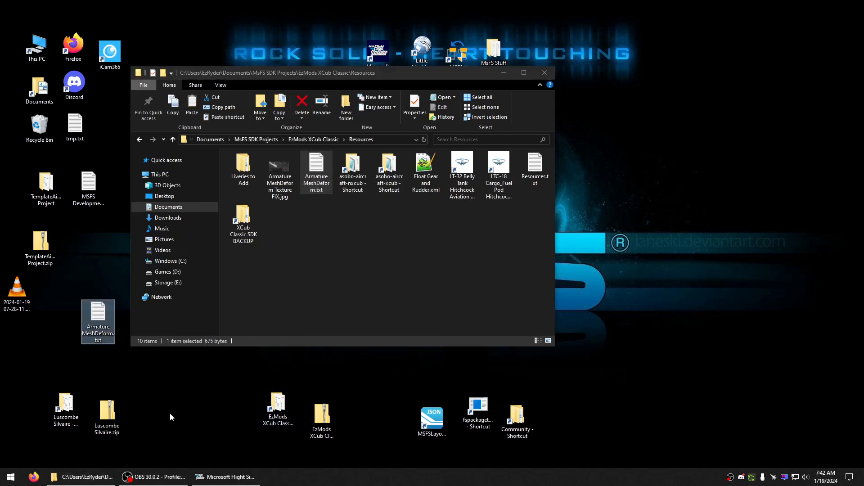
- Switch to Microsoft Flight Simulator, open the World Map and select the Template Aircraft
left_click(234, 479)
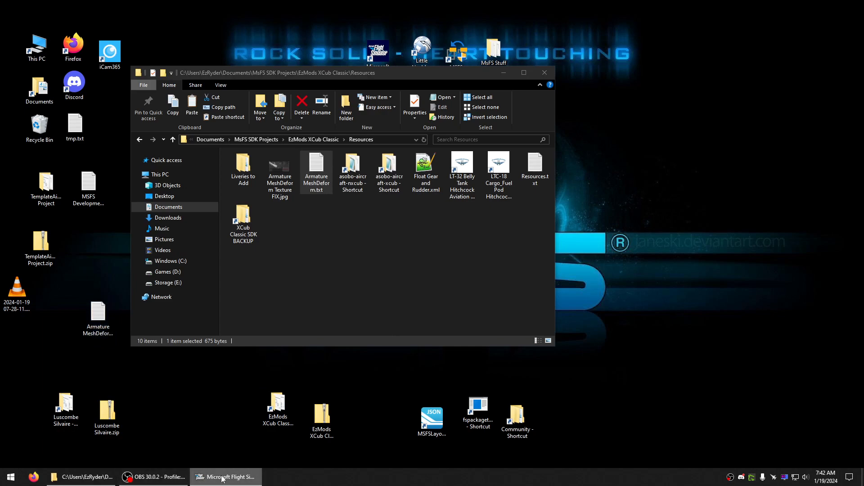
left_click(223, 478)
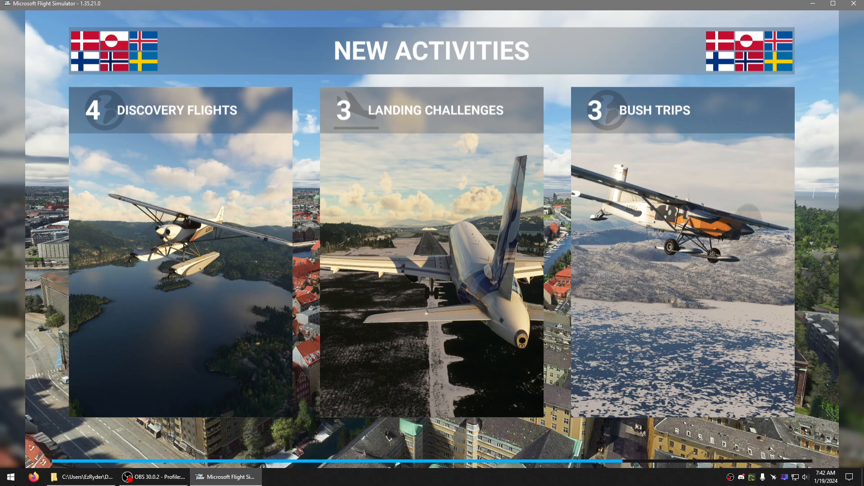
left_click(171, 481)
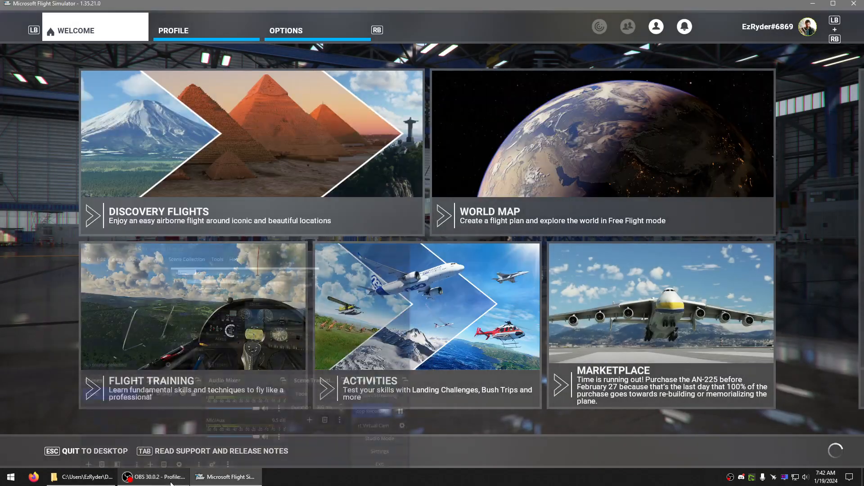
left_click(214, 478)
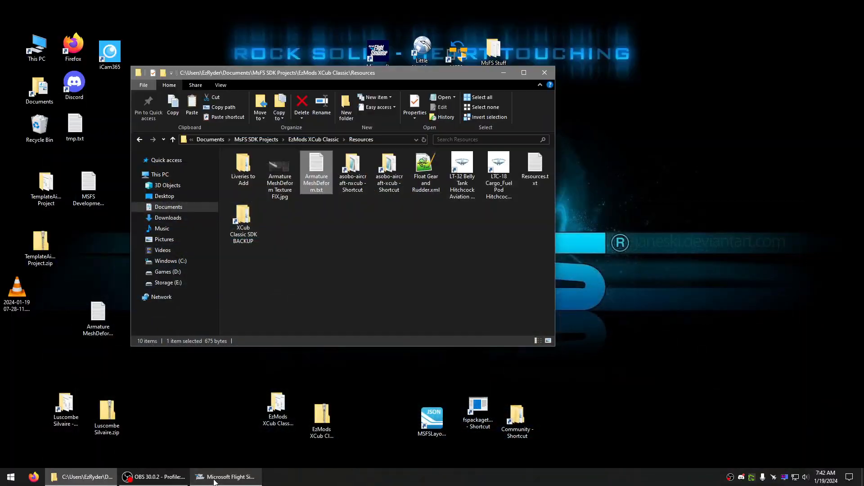
left_click(214, 480)
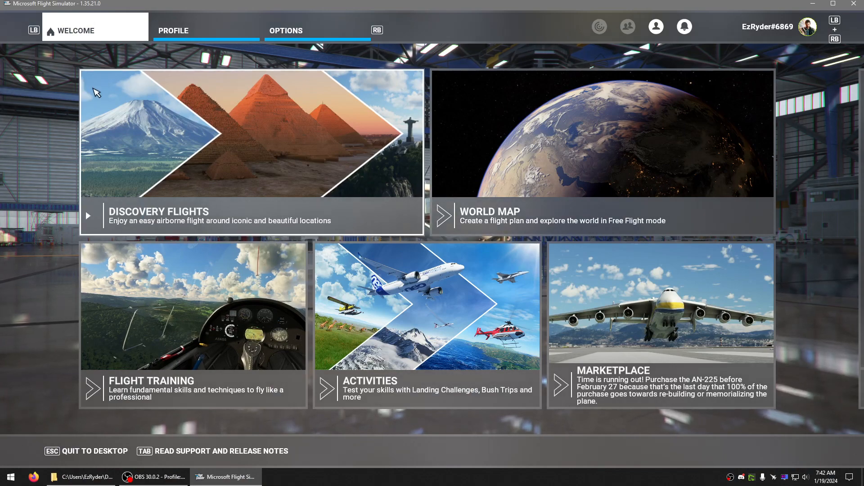
left_click(435, 213)
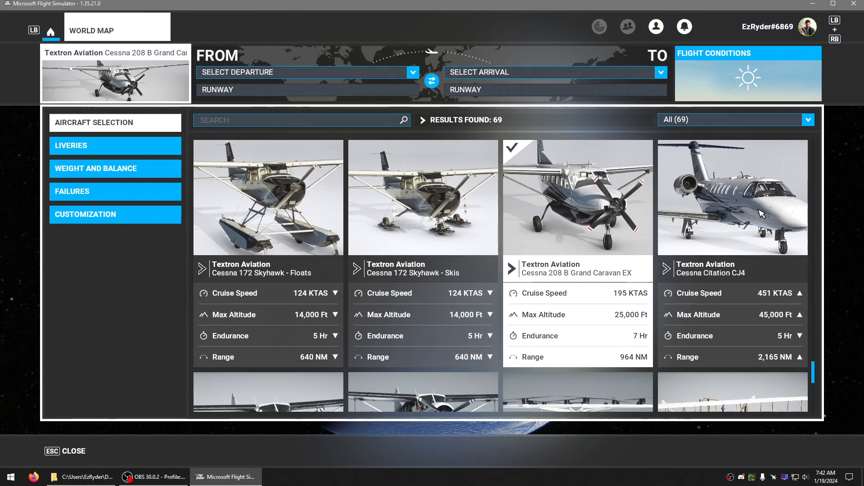
left_click_drag(815, 373, 817, 314)
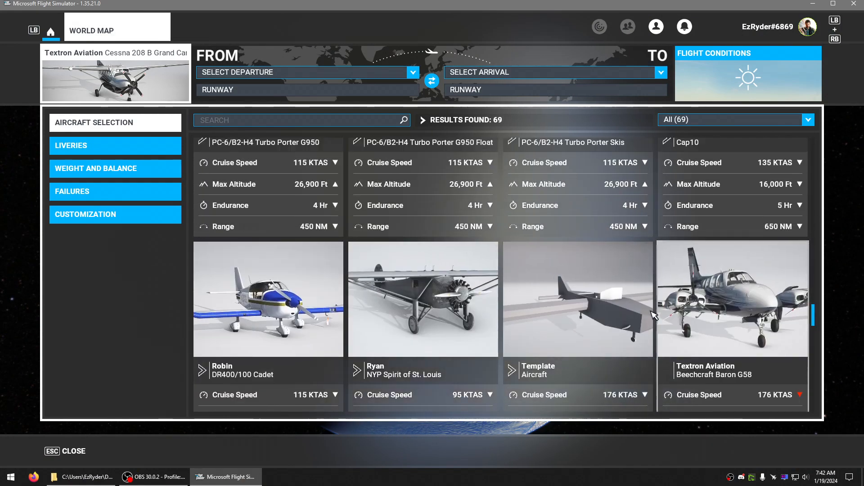
left_click(620, 304)
- Set the departure to KGOK Guthrie Mun at Parking 2 – Ramp GA Small
left_click(306, 73)
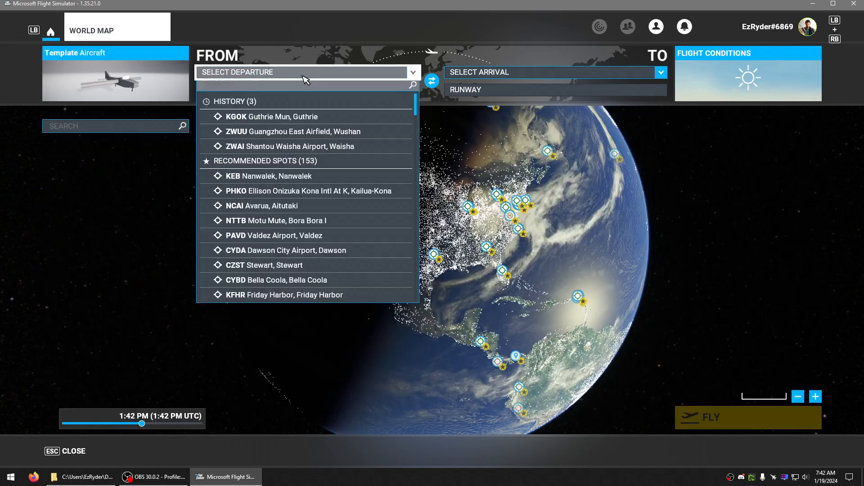
left_click(255, 123)
left_click(272, 92)
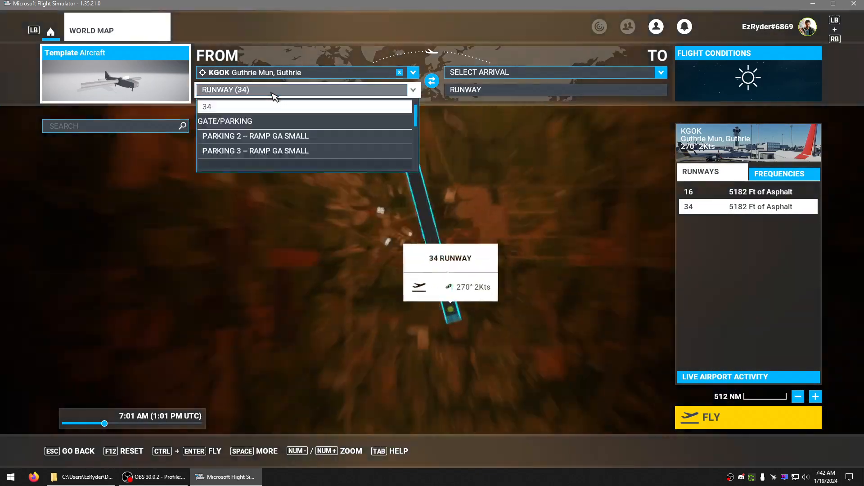
left_click(265, 137)
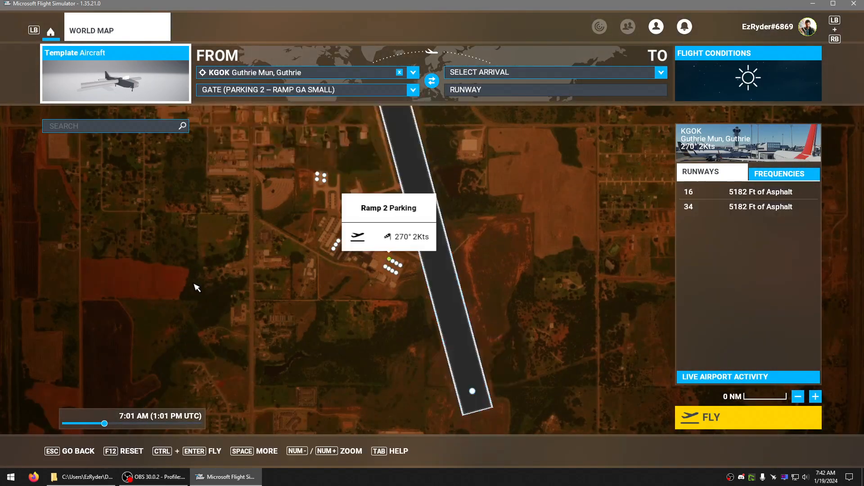
- Set the time of day to 1:40 PM and start the flight, with the cockpit view turned toward the wing's aileron rod
left_click(144, 423)
left_click(716, 418)
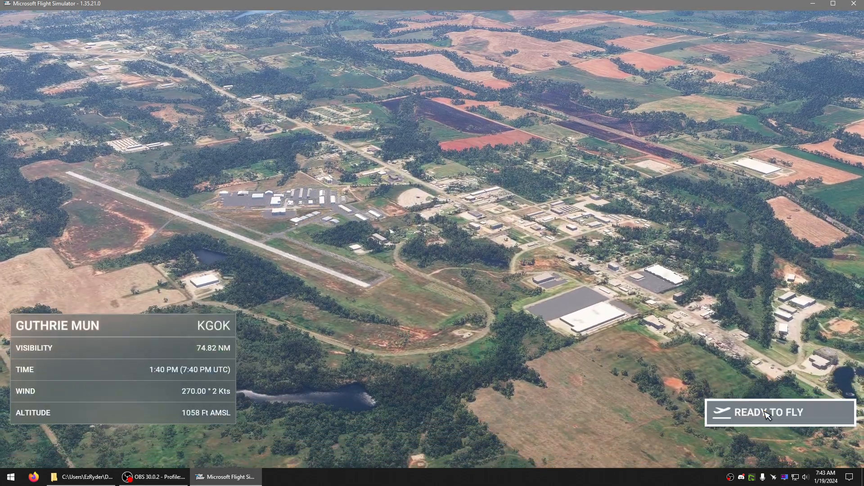
left_click(711, 410)
right_click_drag(669, 349, 584, 331)
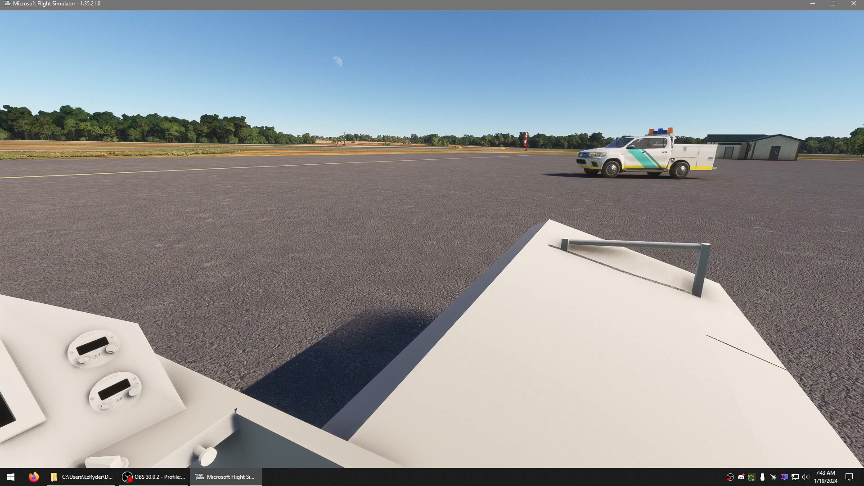
- Minimize the simulator and open TemplateAircraft.blend in Blender from the TemplateAircraft Project's Models folder
left_click(813, 4)
left_click(372, 245)
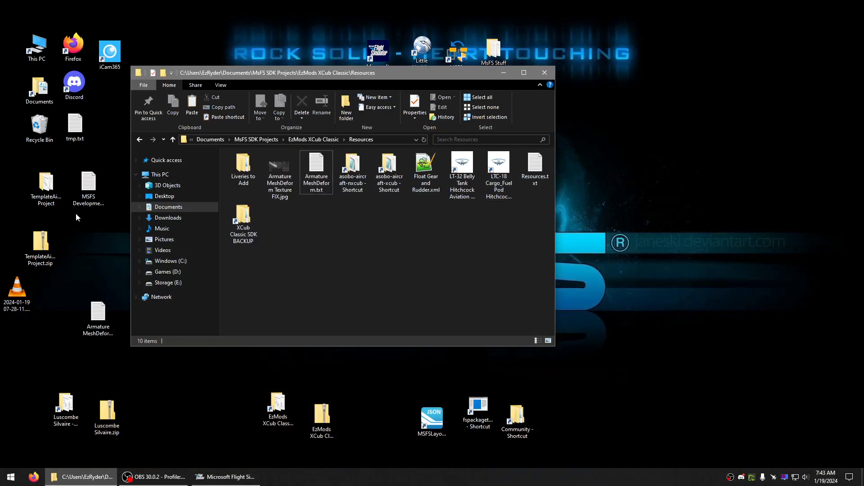
left_click(53, 194)
double_click(54, 194)
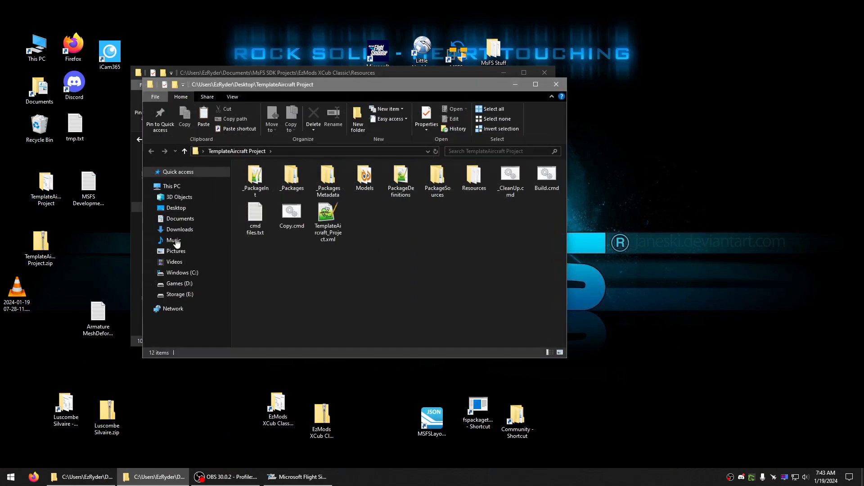
double_click(363, 180)
left_click(333, 185)
double_click(334, 185)
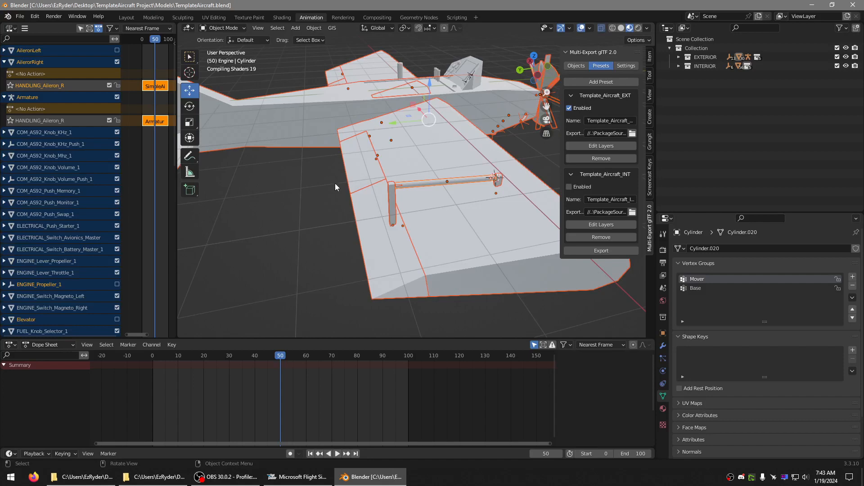
- Deselect all objects and run the aileron rod's animation back to frame 0, examining how the linkage moves
scroll(369, 178, "up", 4)
middle_click_drag(403, 157, 406, 153)
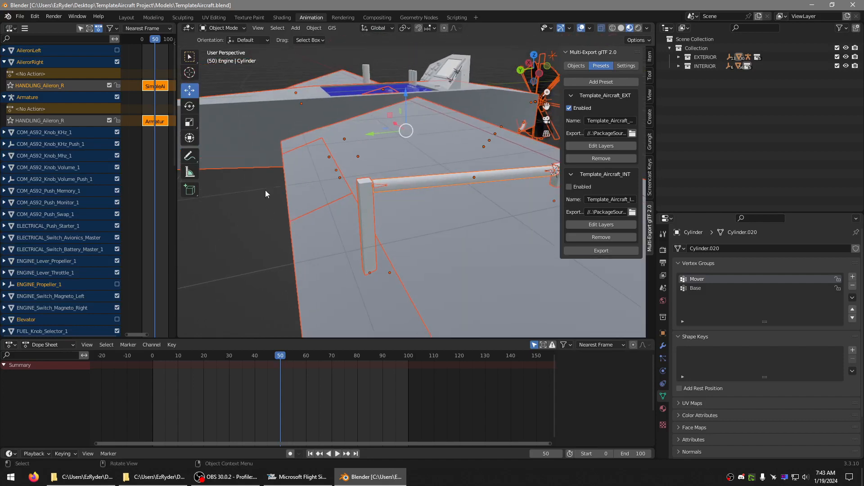
left_click(232, 214)
mouse_move(231, 214)
middle_mouse_down()
mouse_move(244, 206)
mouse_move(237, 210)
middle_mouse_up()
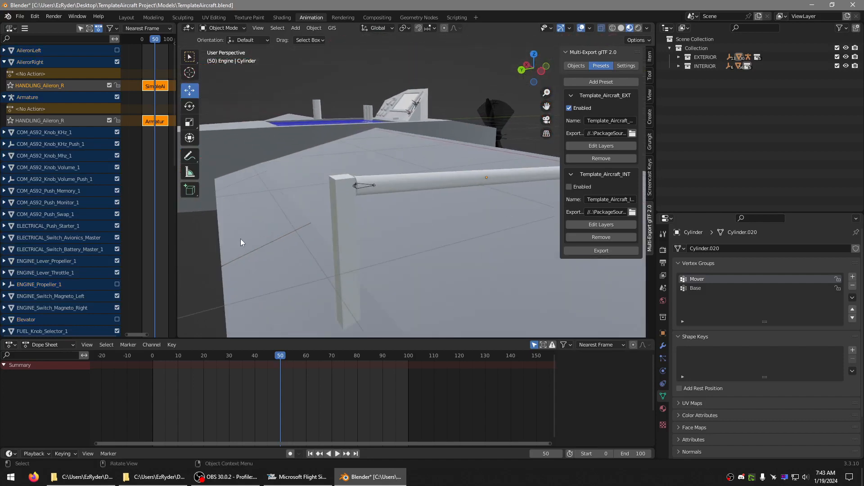
key("space")
left_click_drag(277, 355, 156, 387)
key("space")
middle_click_drag(272, 295, 421, 292)
- Scrub the aileron rod's animation in both directions and compare it with the rod in Microsoft Flight Simulator
left_click_drag(151, 355, 339, 356)
middle_click_drag(361, 298, 398, 286)
key("space")
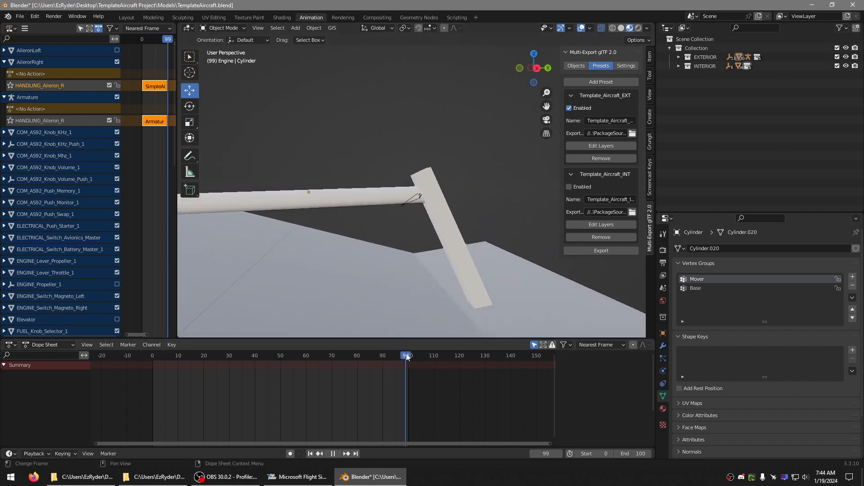
left_click_drag(406, 357, 188, 360)
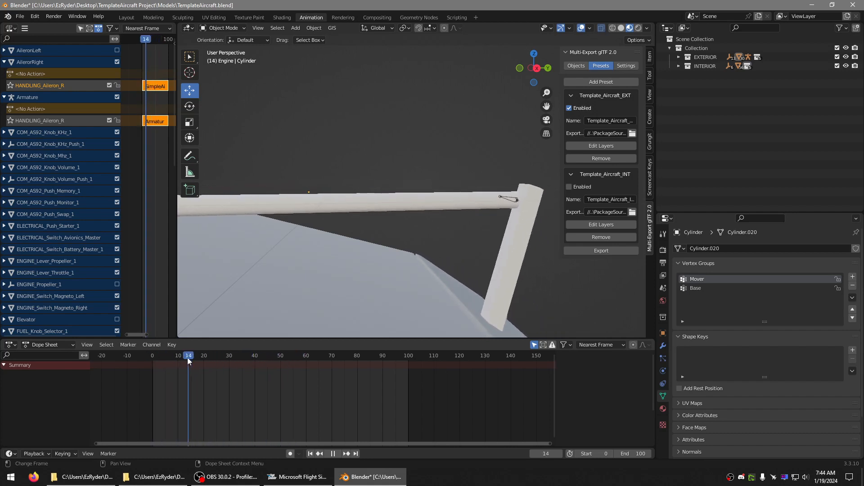
key("space")
left_click(299, 477)
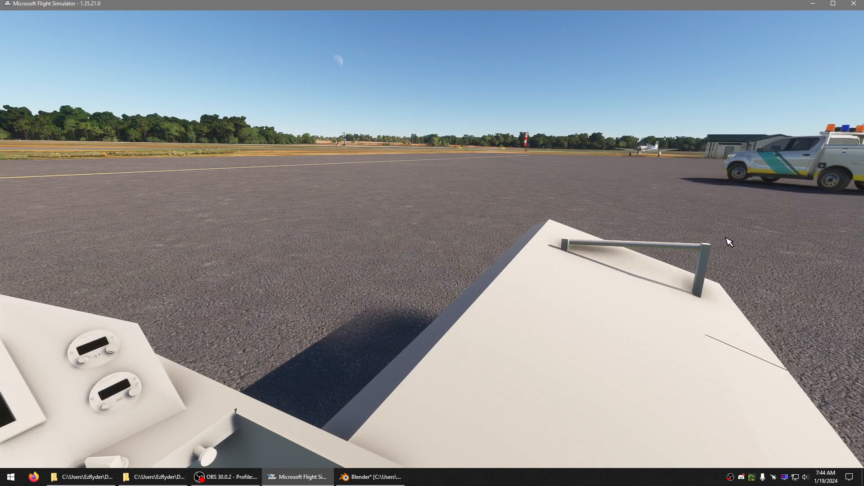
key("alt+Tab")
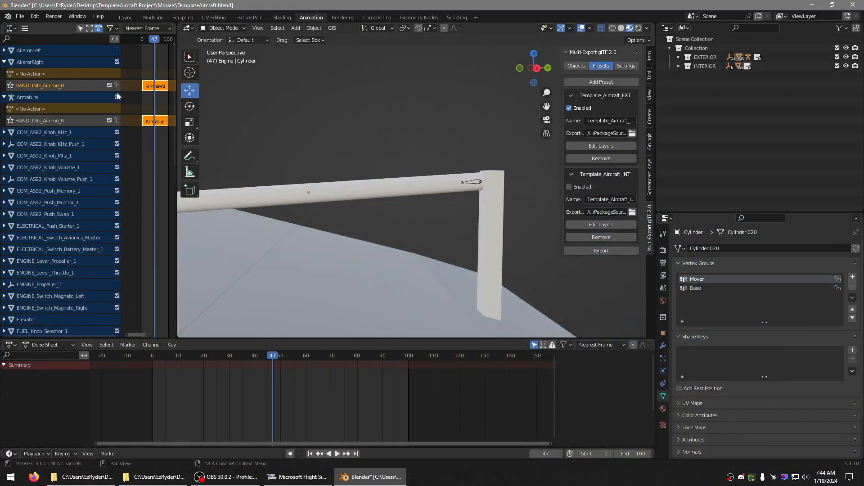
- Put the rod's armature in Pose Mode with all bones selected and start editing its stashed HANDLING_Aileron_R action
left_click(474, 182)
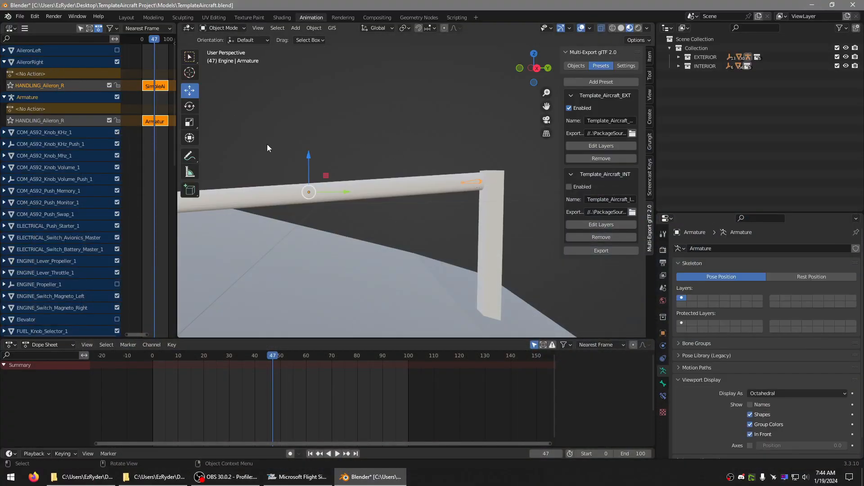
left_click(225, 28)
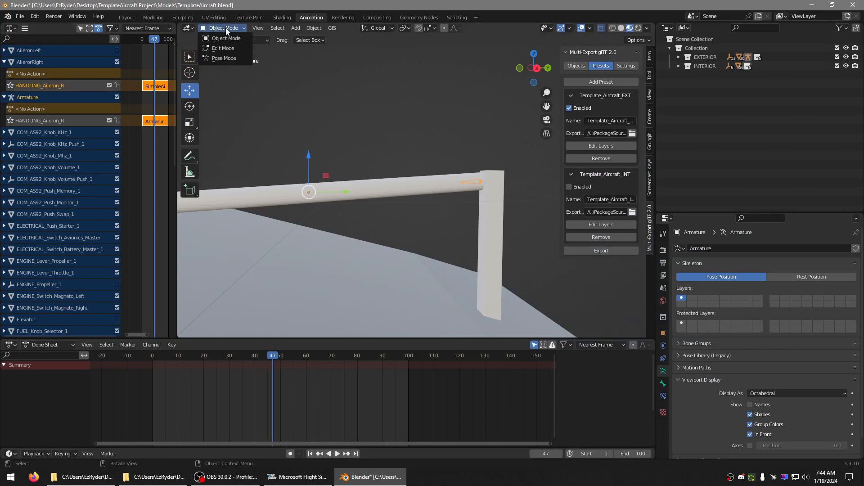
left_click(222, 58)
left_click(473, 186)
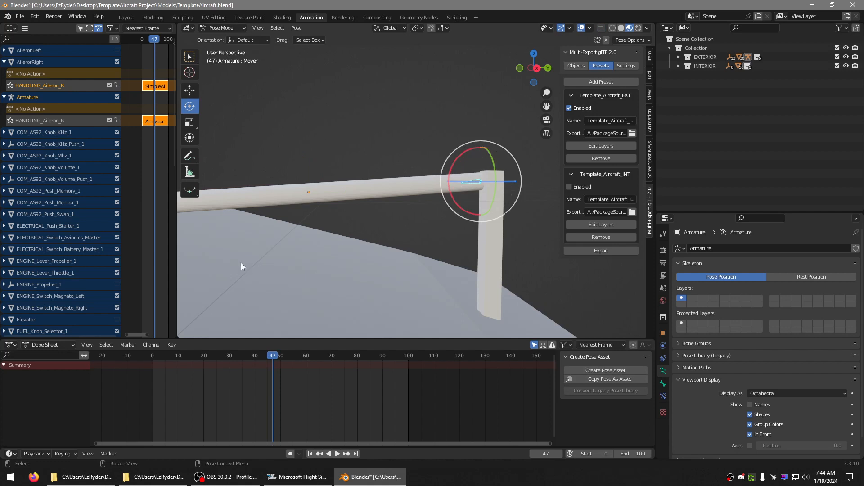
key("a")
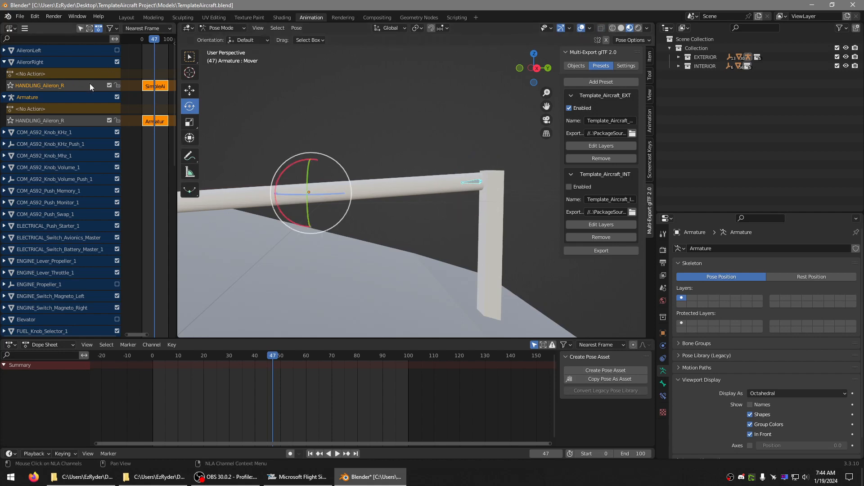
right_click(149, 129)
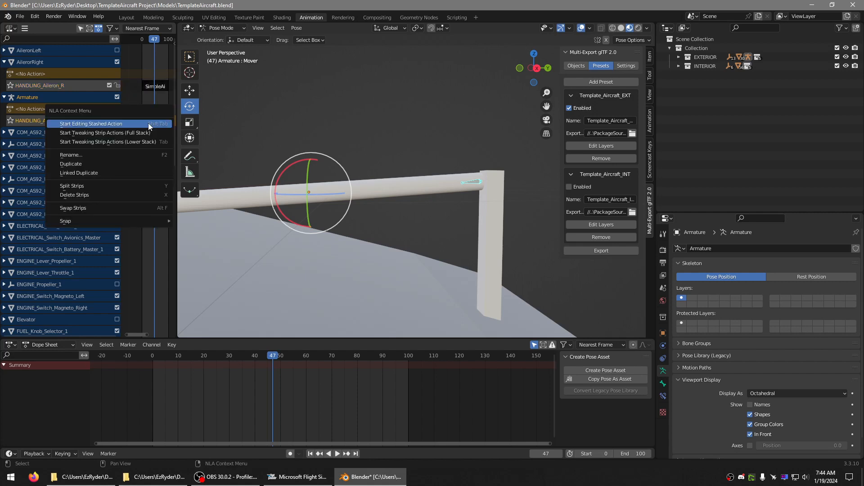
left_click(147, 123)
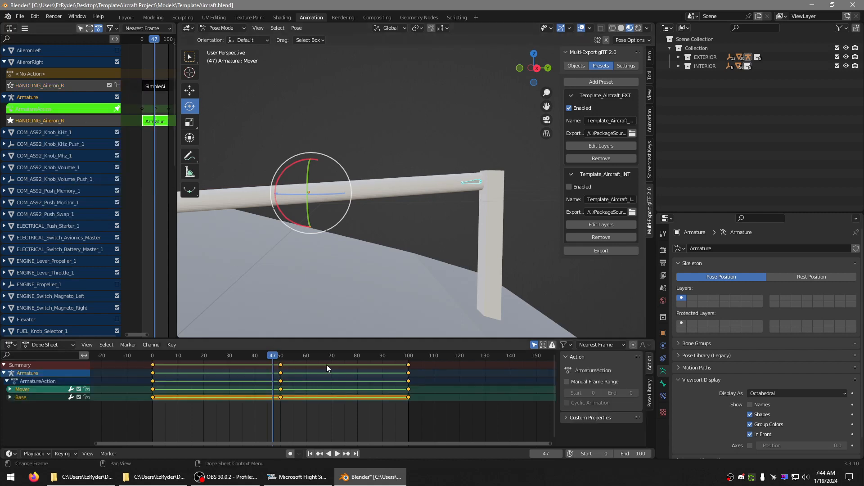
- Scrub the armature action to frame 0 and examine the whole rod, then check it again in Microsoft Flight Simulator
middle_click_drag(409, 334, 334, 347)
key("space")
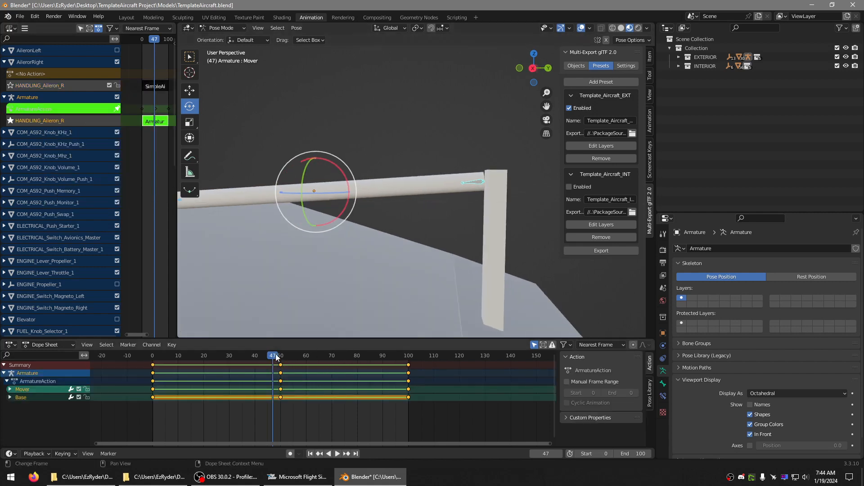
left_click_drag(296, 357, 141, 358)
middle_click_drag(382, 274, 509, 217)
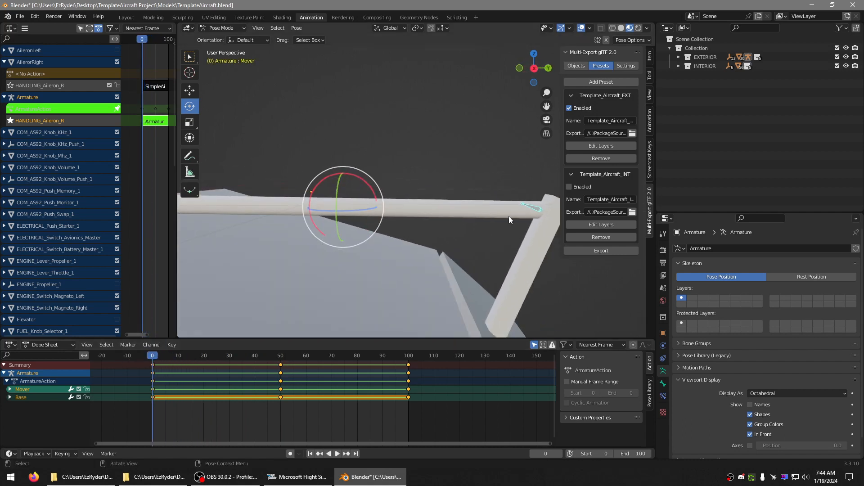
scroll(383, 195, "down", 3)
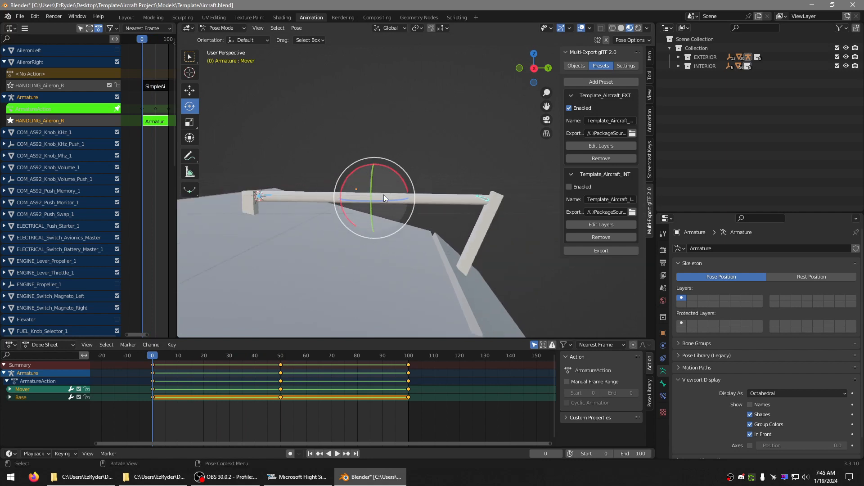
middle_click_drag(393, 168, 378, 187)
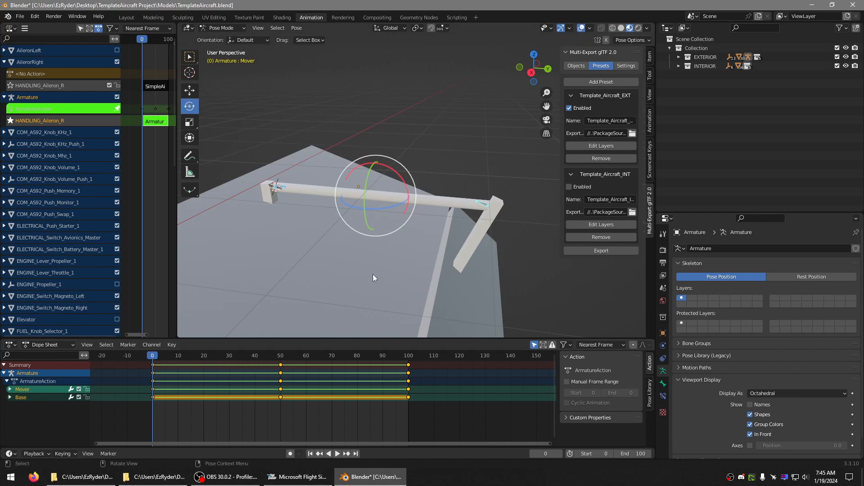
left_click(293, 483)
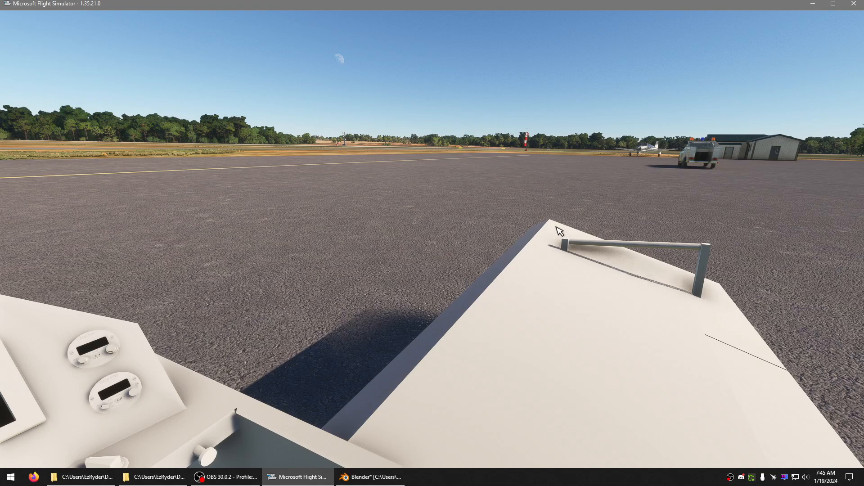
left_click(227, 476)
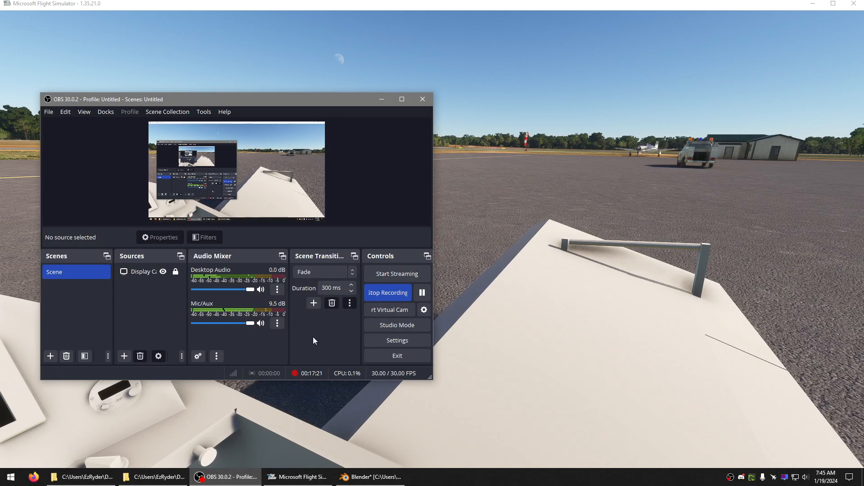